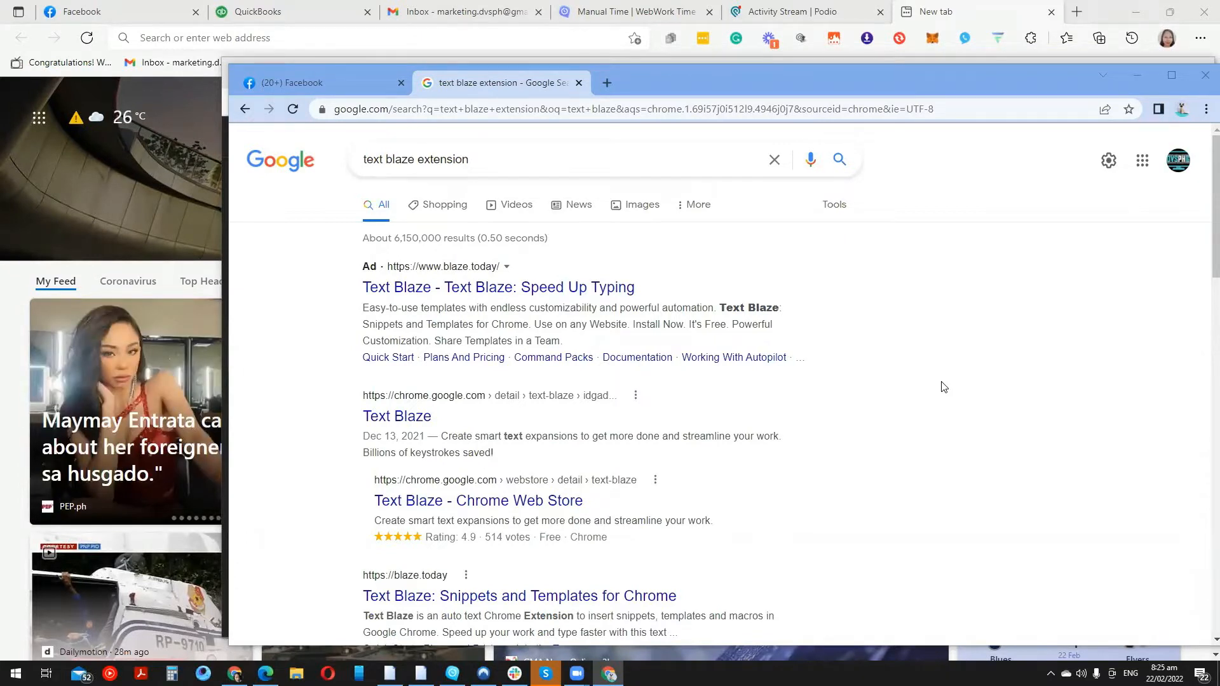
Open the Text Blaze ad result from the 'text blaze extension' Google search
click(446, 294)
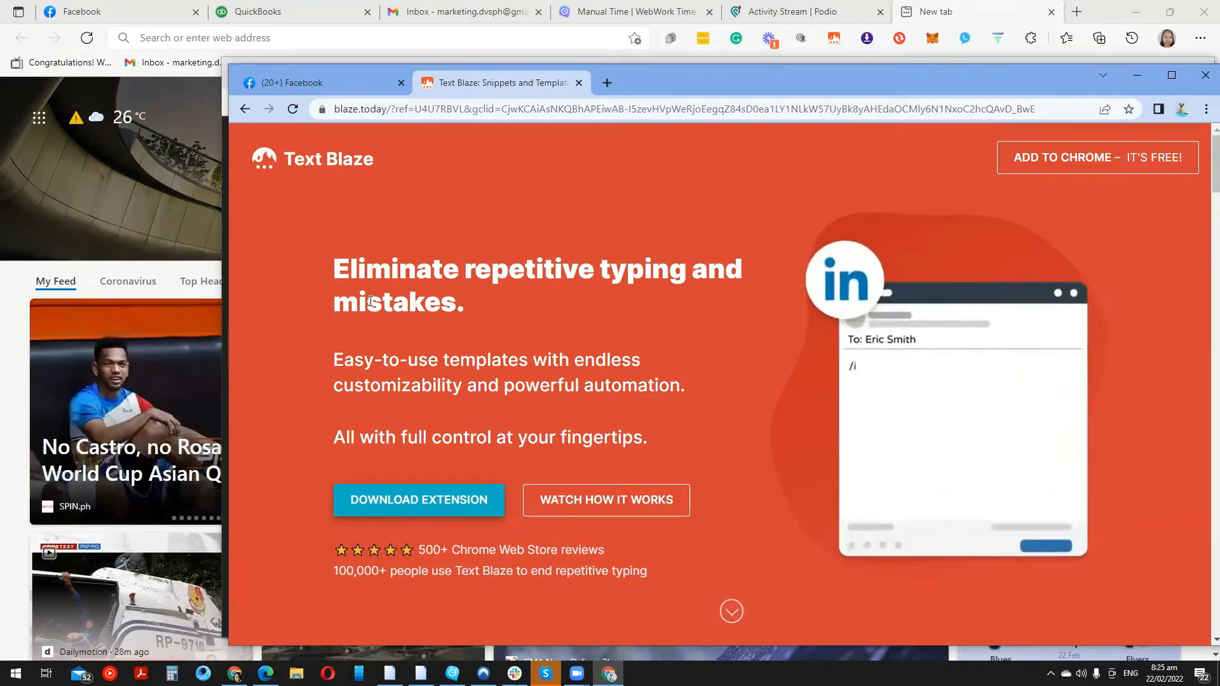
Browse the Text Blaze home page and follow its Download Extension link to the Chrome Web Store
scroll(439, 338, down, 3)
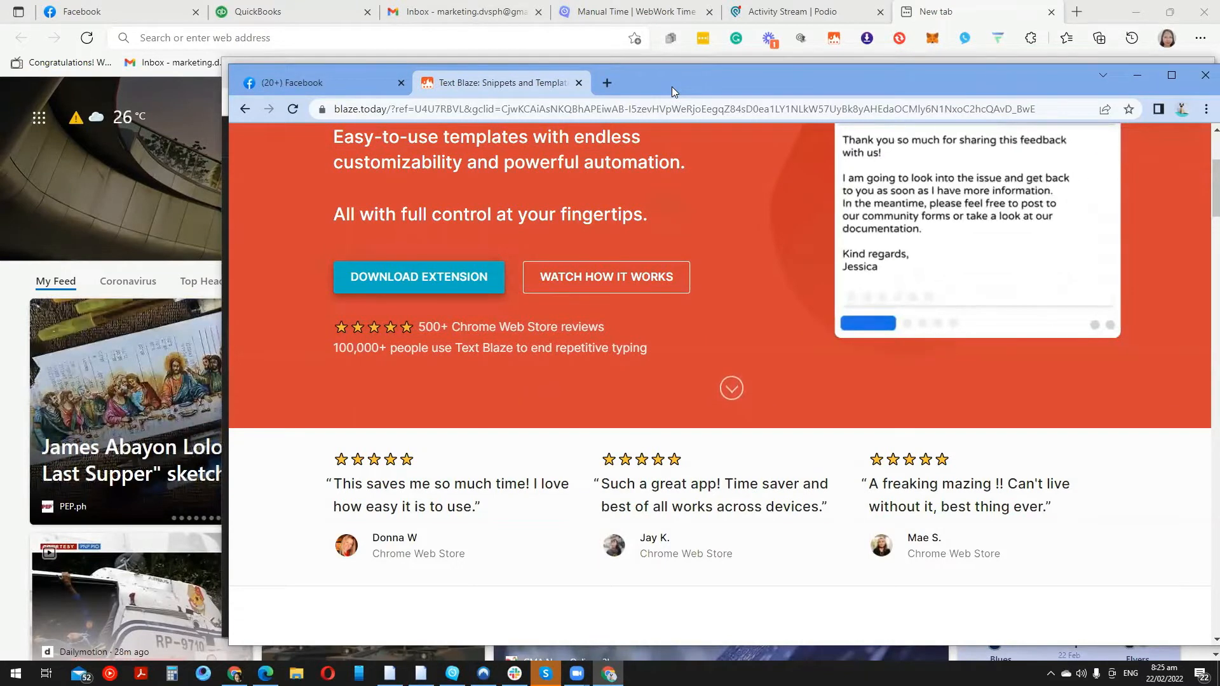
click(943, 5)
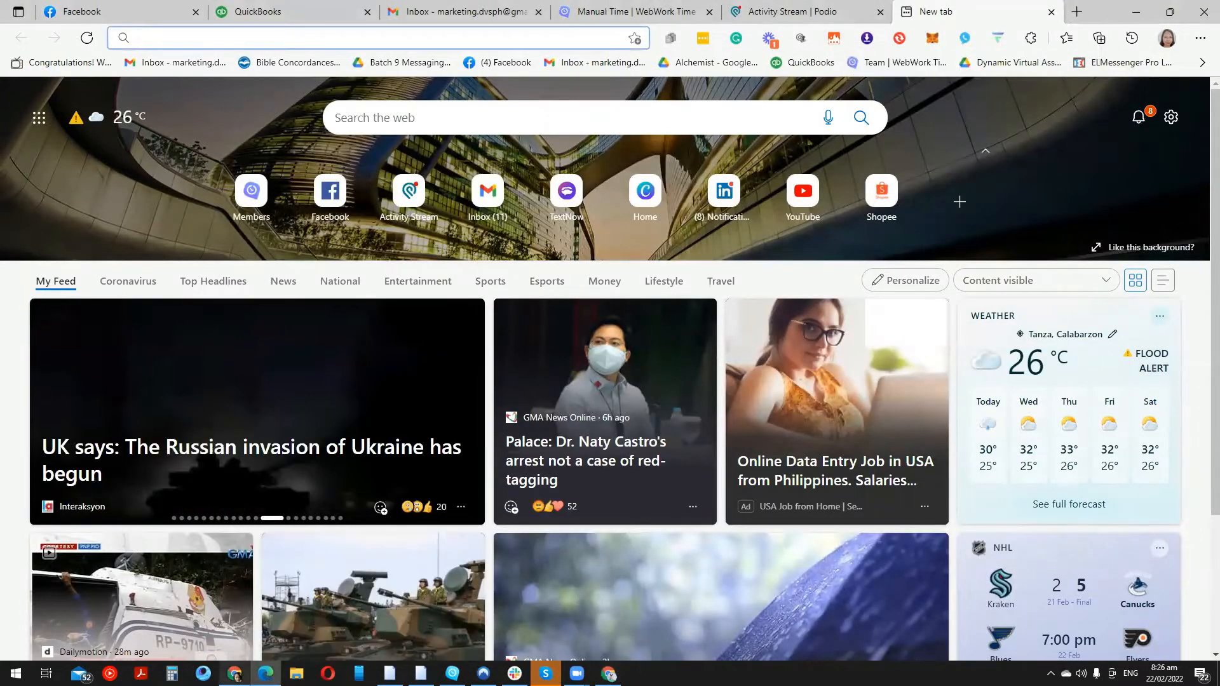
click(234, 674)
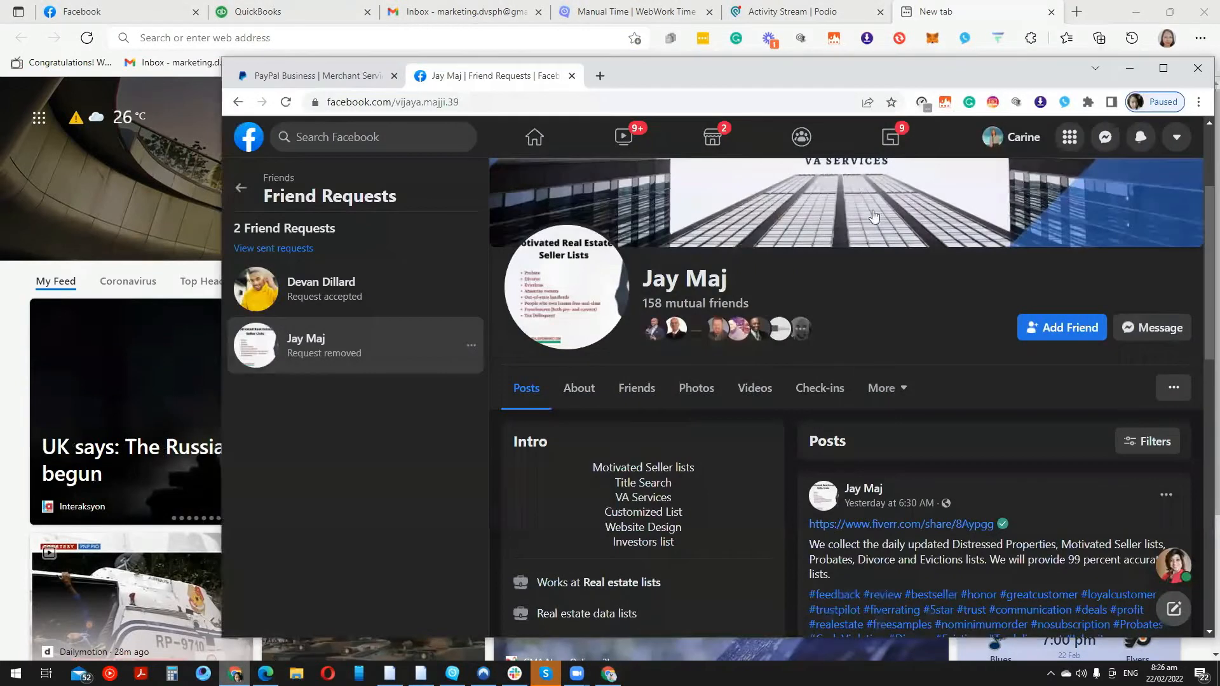
click(1128, 68)
click(608, 673)
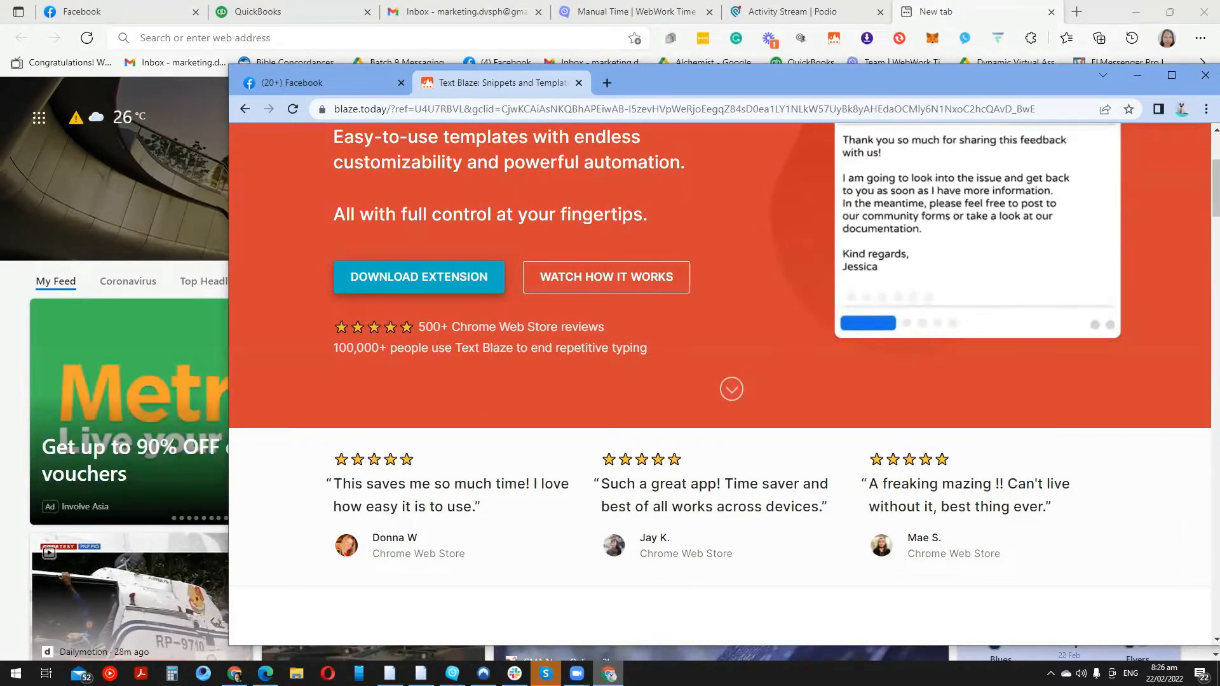
click(461, 285)
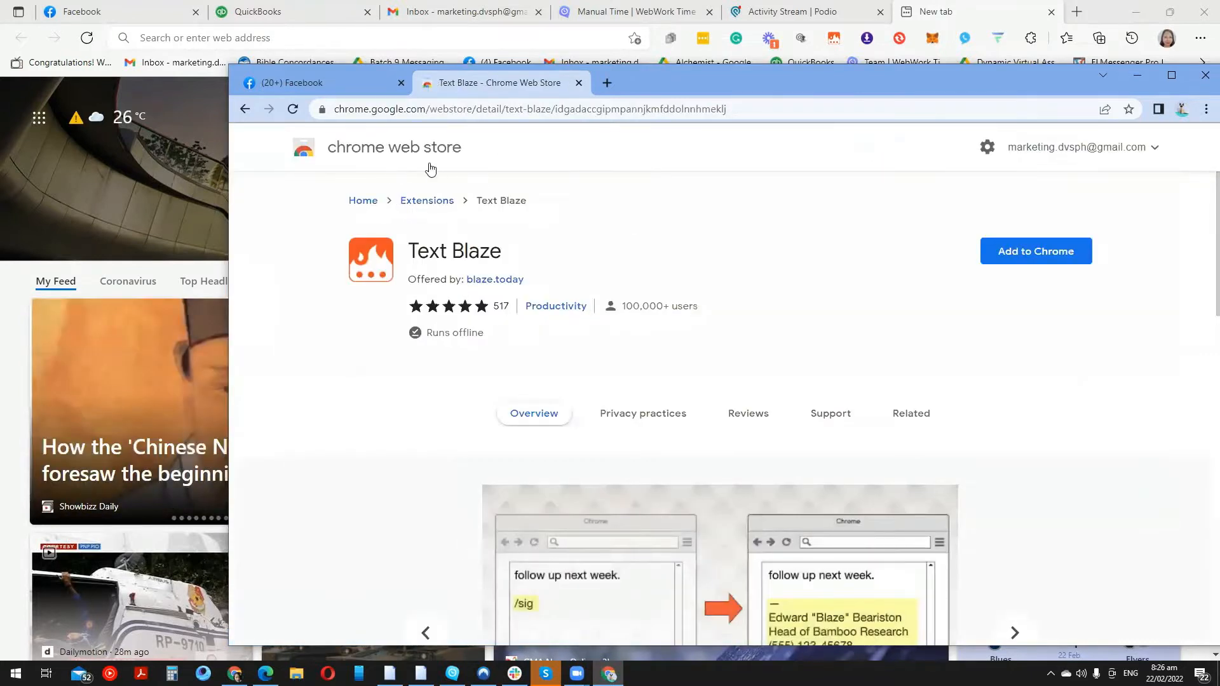
Add the Text Blaze extension to Chrome and sign up to its dashboard with Google
click(1009, 252)
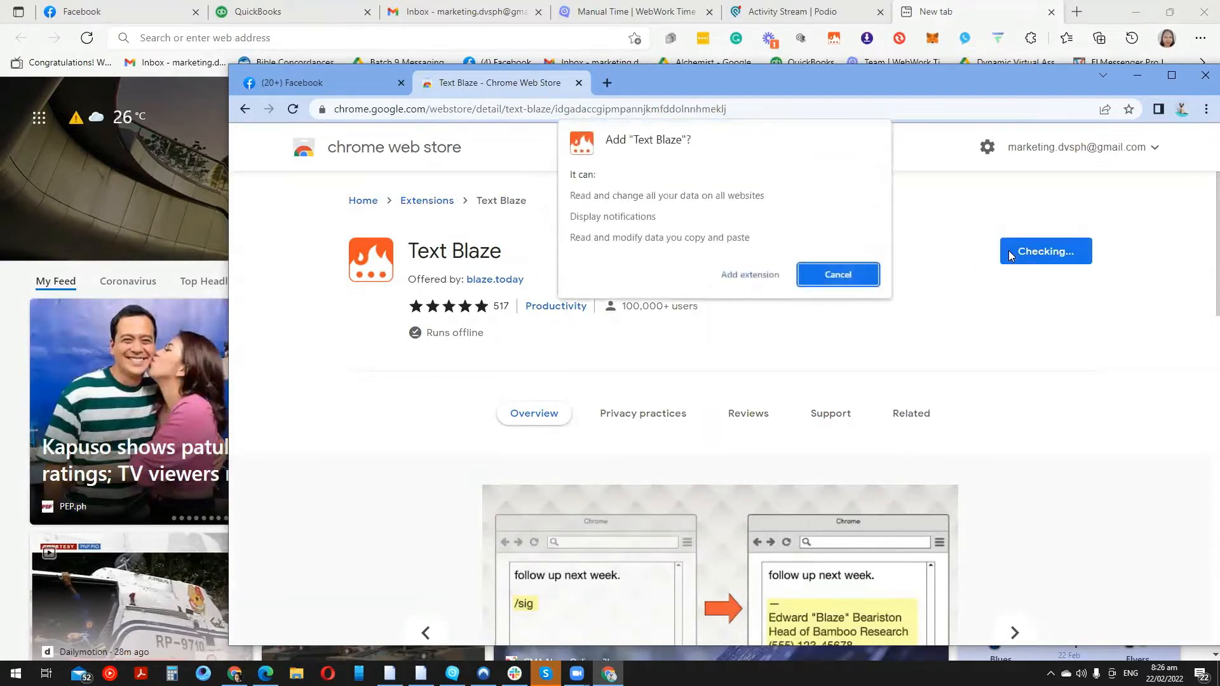
click(735, 280)
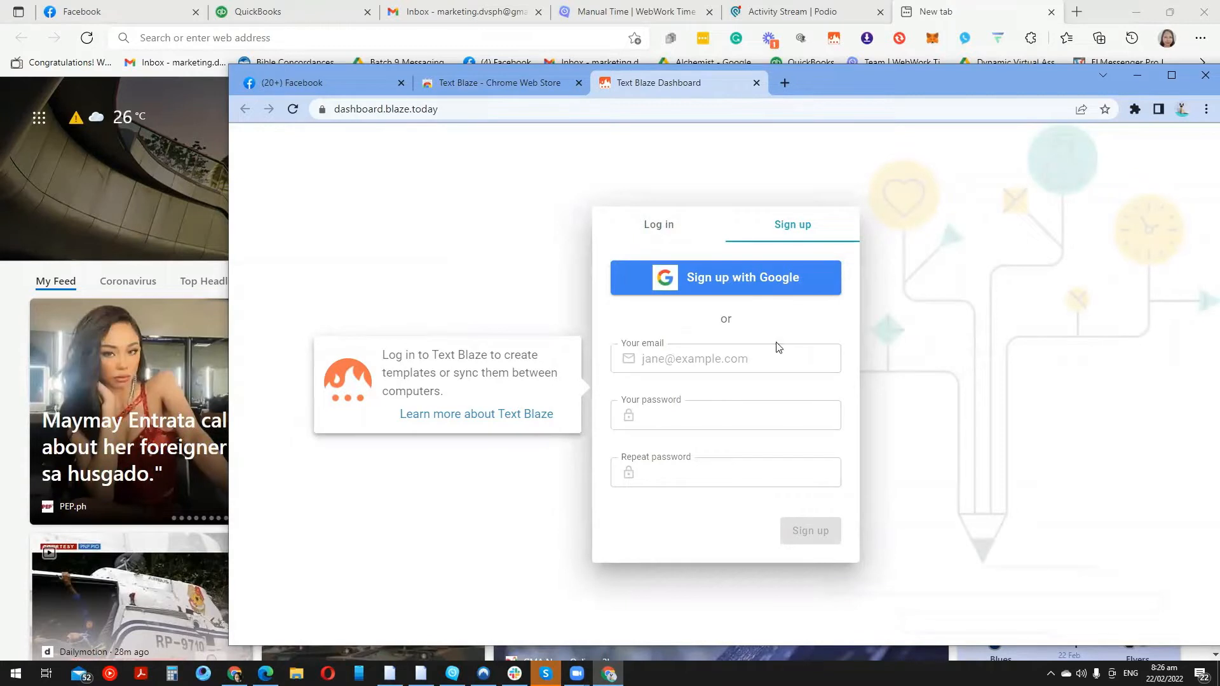
click(761, 290)
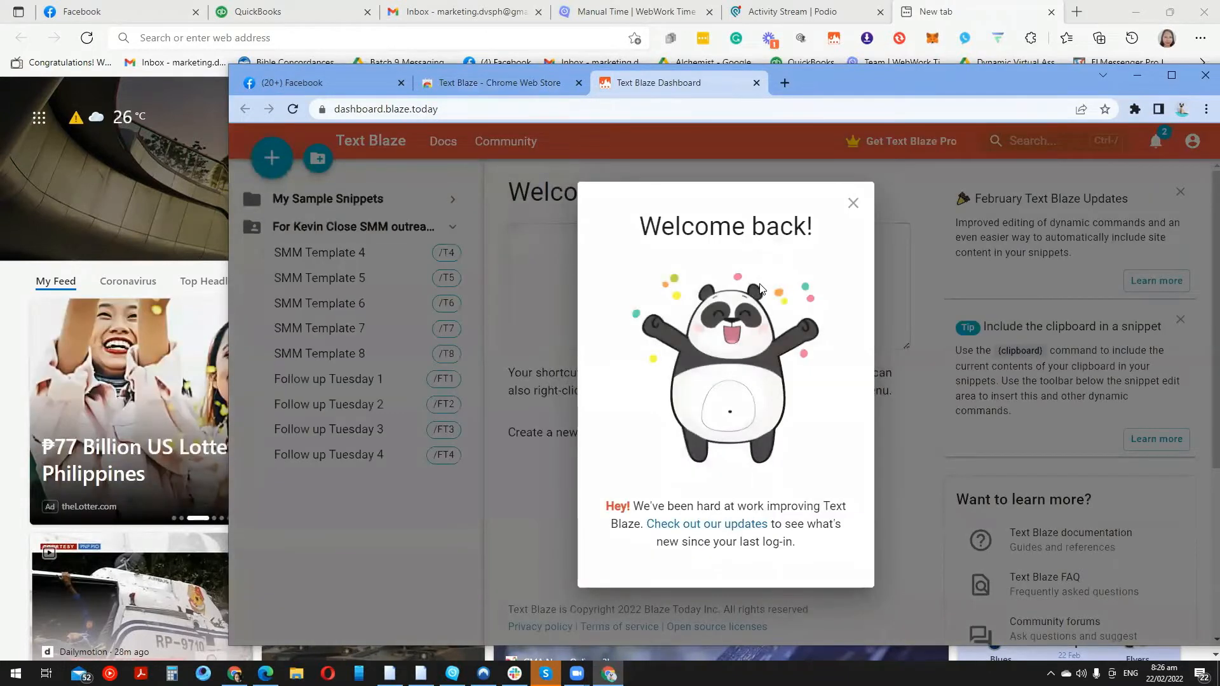
Dismiss the welcome-back message and view SMM Template 4 and SMM Template 5 in the client SMM folder
click(851, 205)
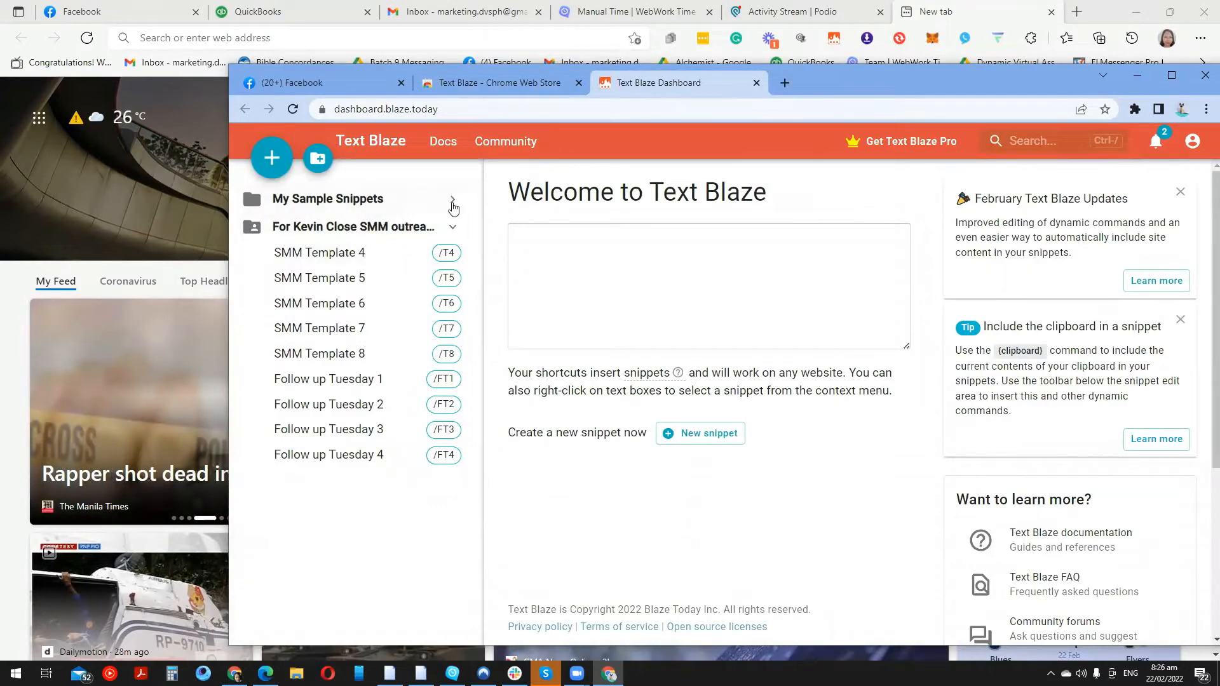
click(379, 229)
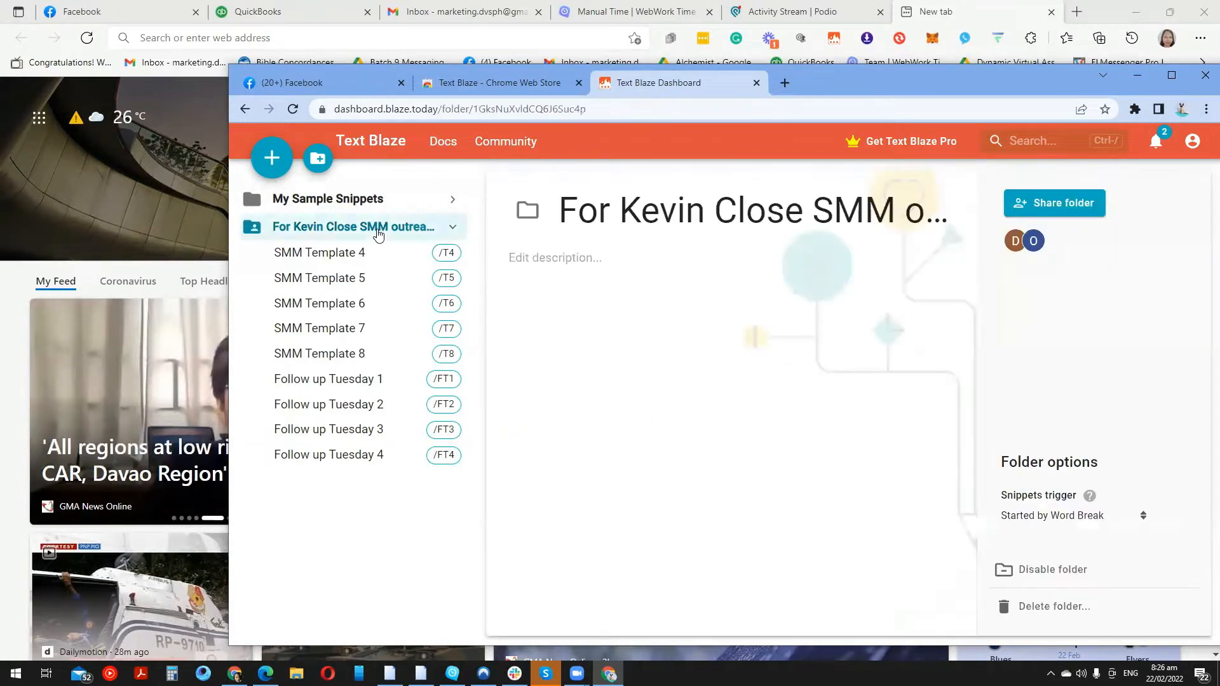
click(352, 260)
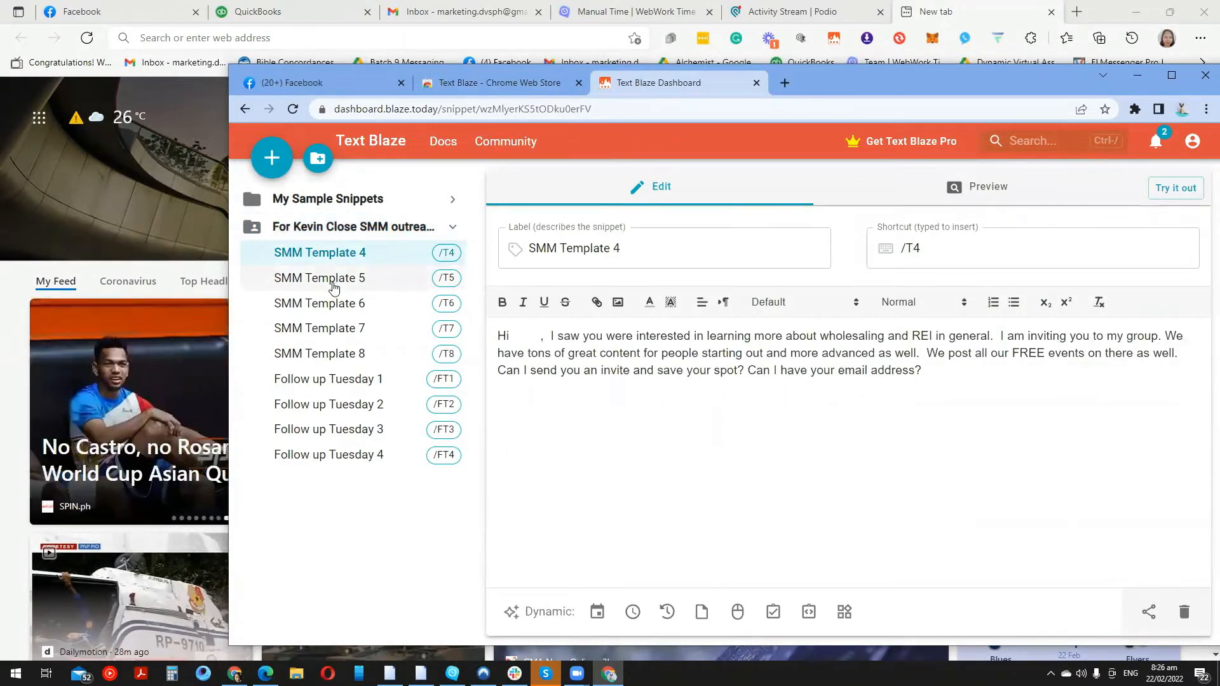
click(334, 287)
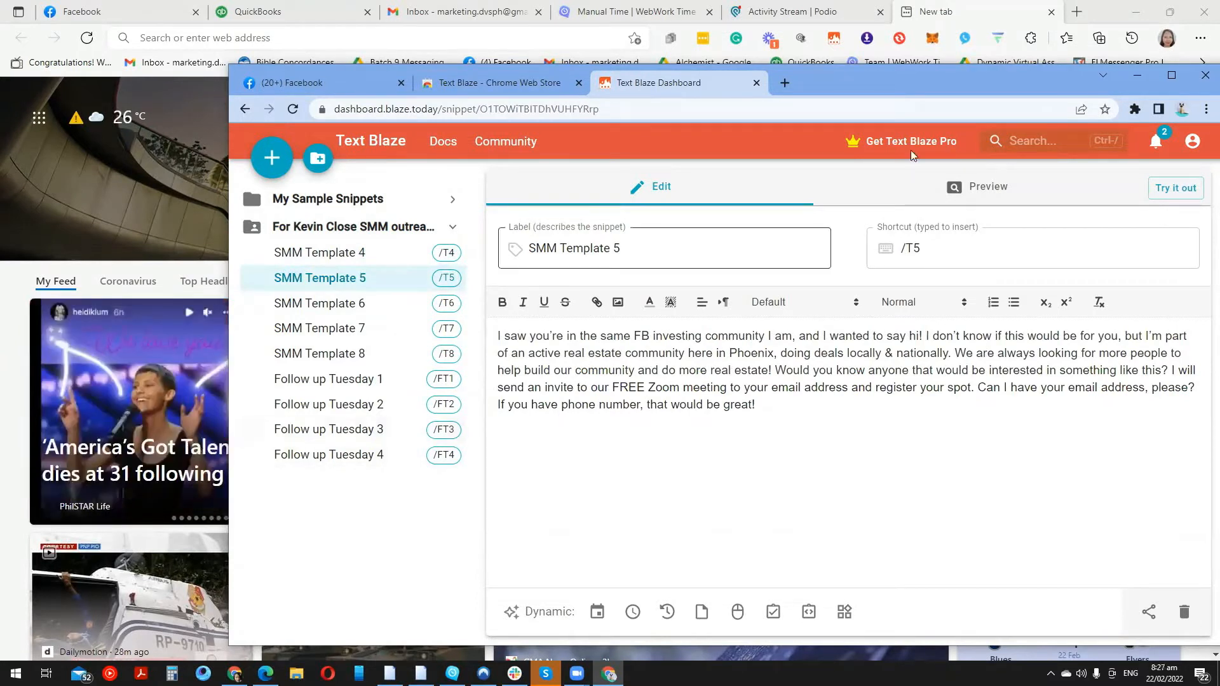
click(988, 8)
Scroll through the Text Blaze toolbar popup's snippet list, then return to the dashboard window
click(835, 39)
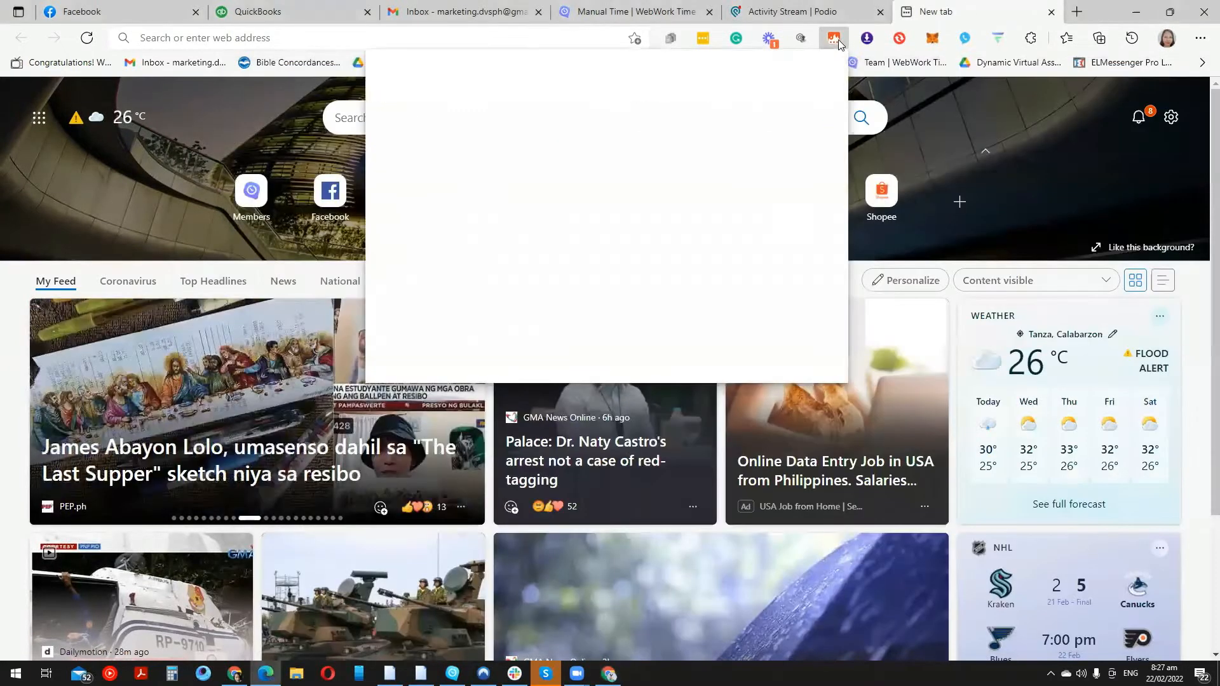
drag(557, 202, 495, 340)
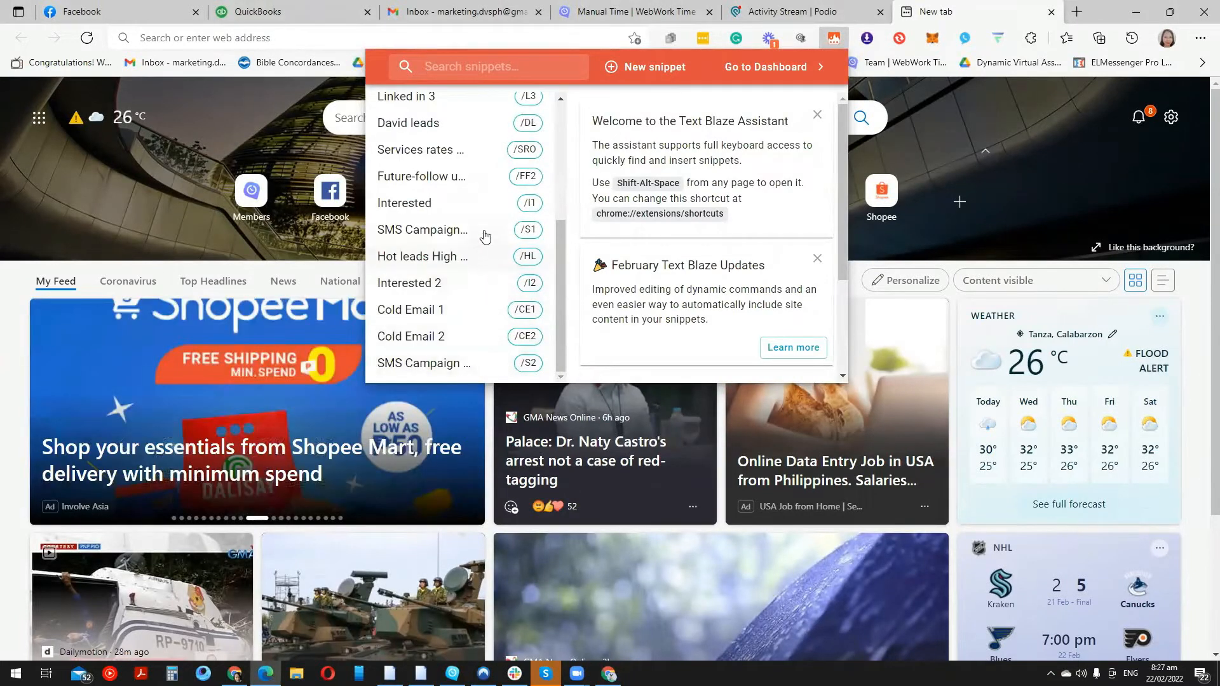
scroll(460, 146, up, 1)
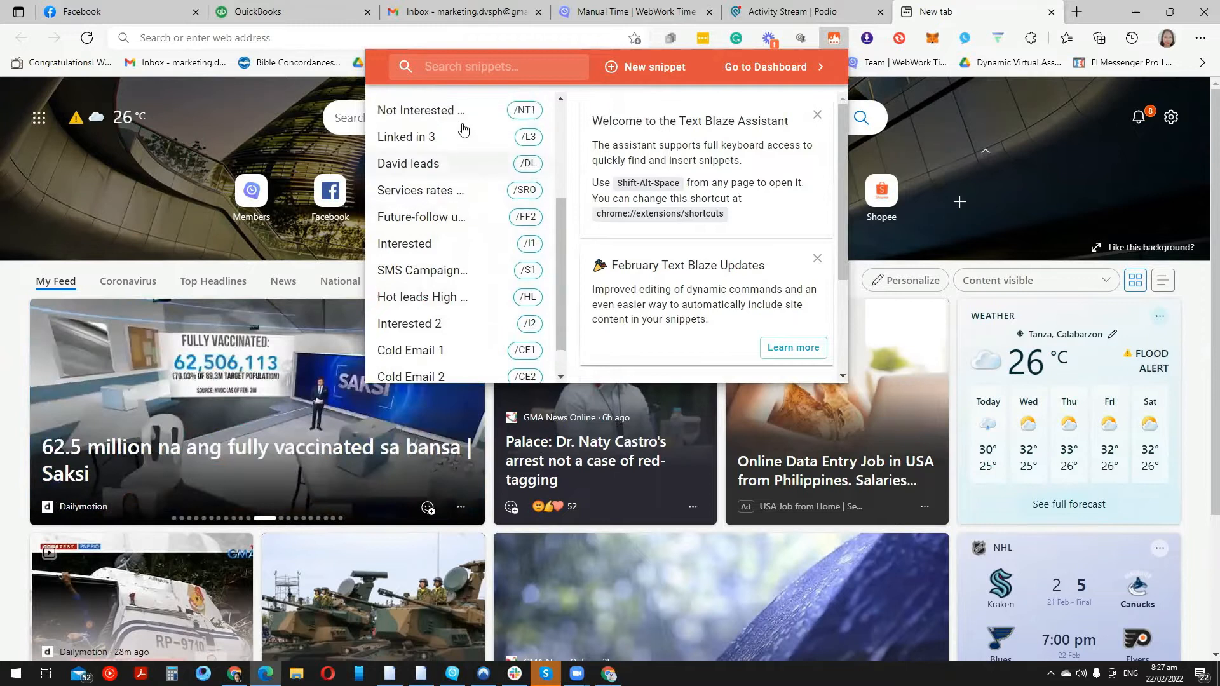
scroll(445, 144, up, 1)
scroll(449, 169, up, 3)
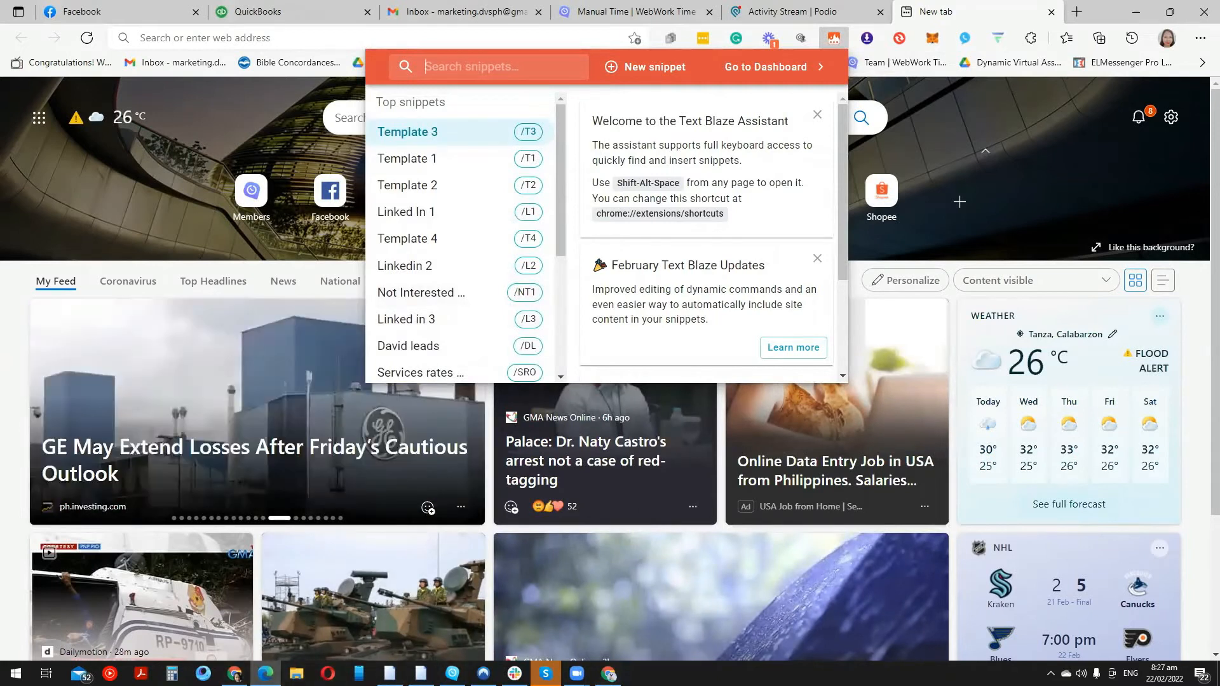
click(608, 673)
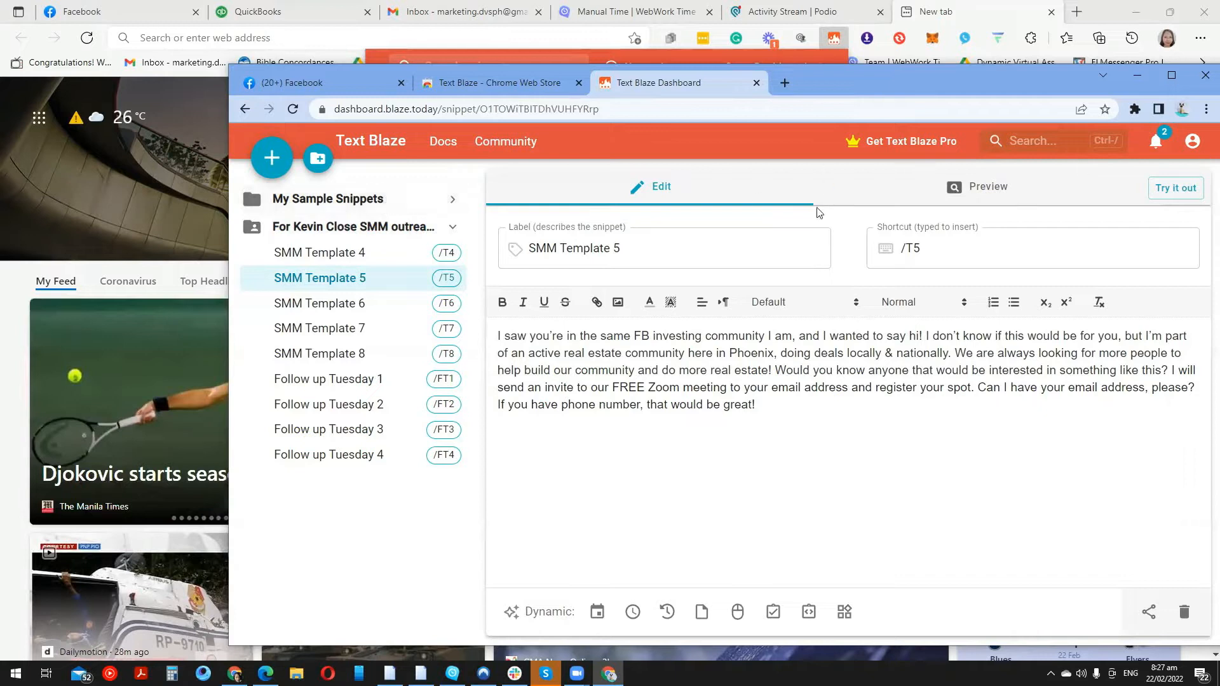
Delete the My Sample Snippets folder and its snippets, confirming the deletion checkbox
click(328, 228)
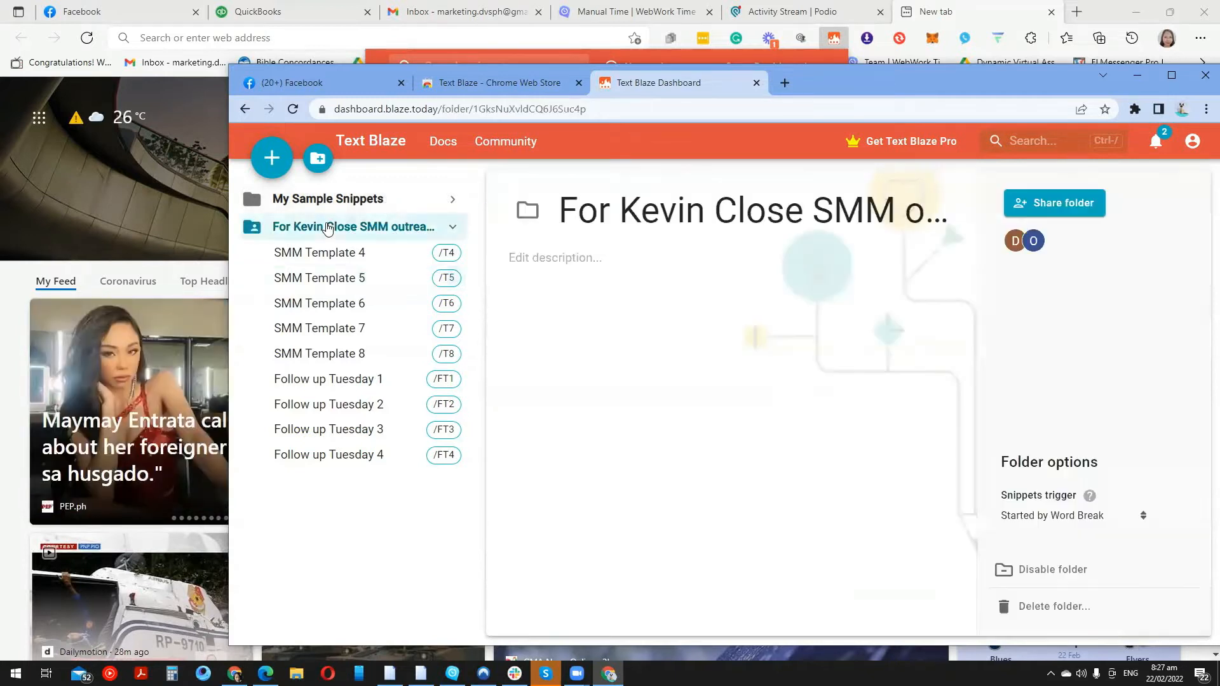
click(453, 230)
click(451, 199)
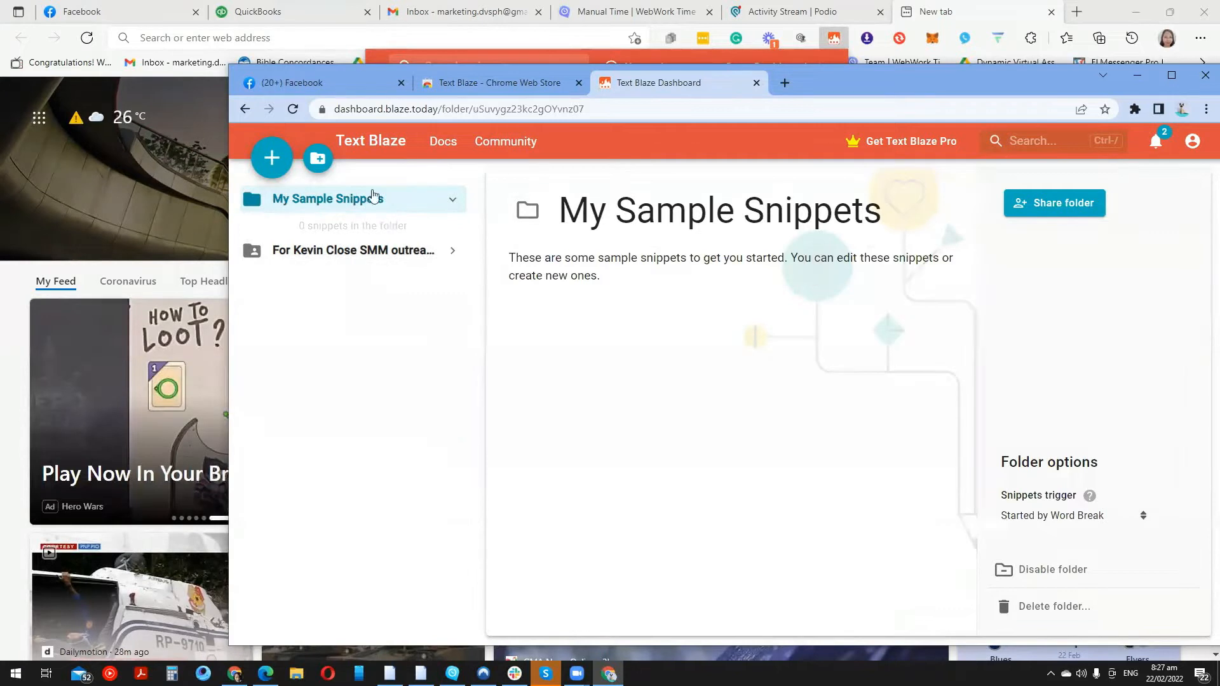
click(1055, 609)
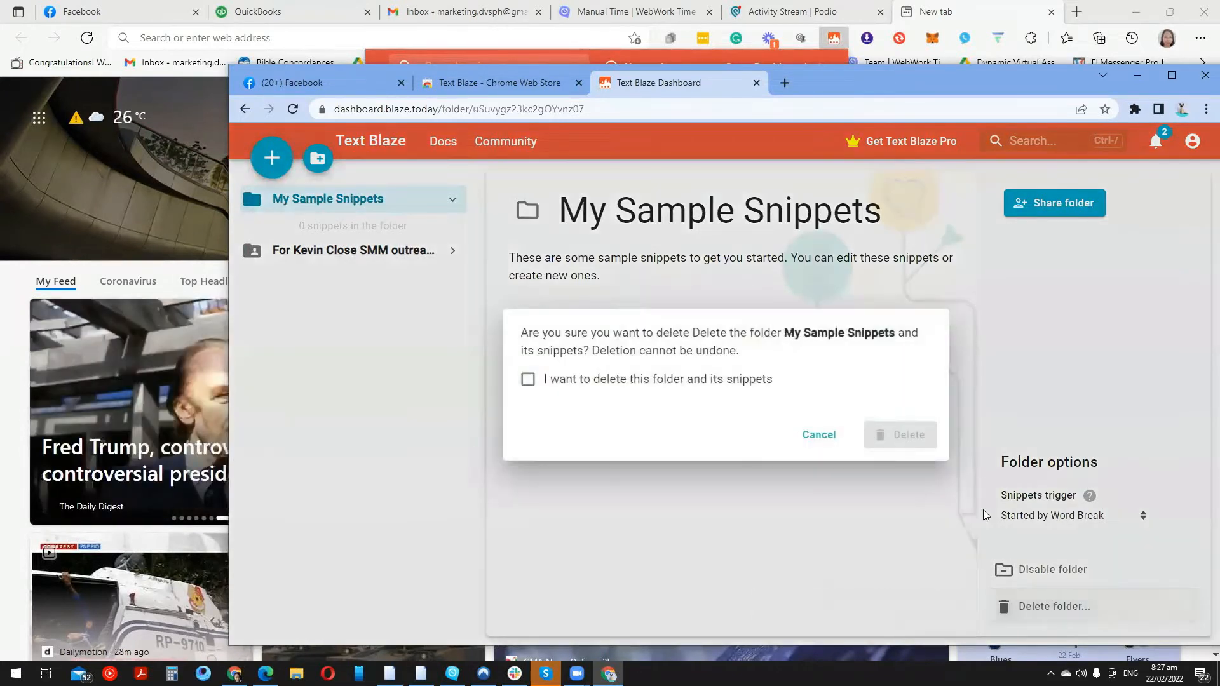
click(528, 379)
click(920, 437)
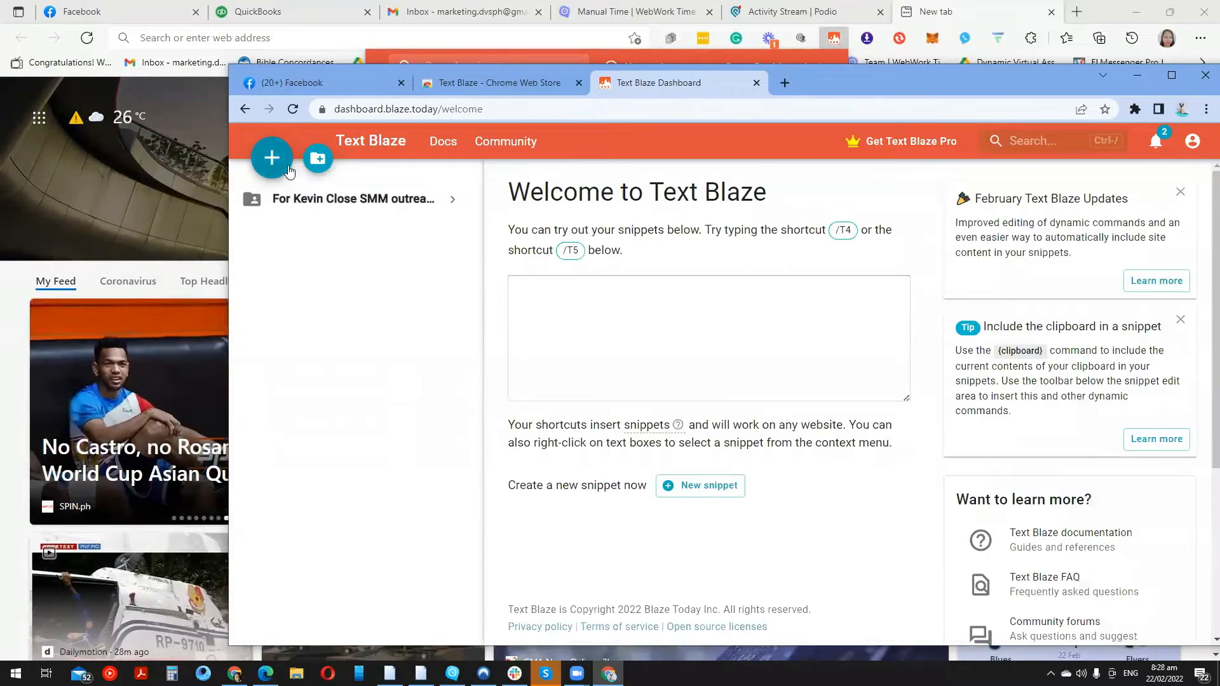
Add a folder renamed 'SMM outreach' and create a first New Snippet (/do) inside it
click(318, 160)
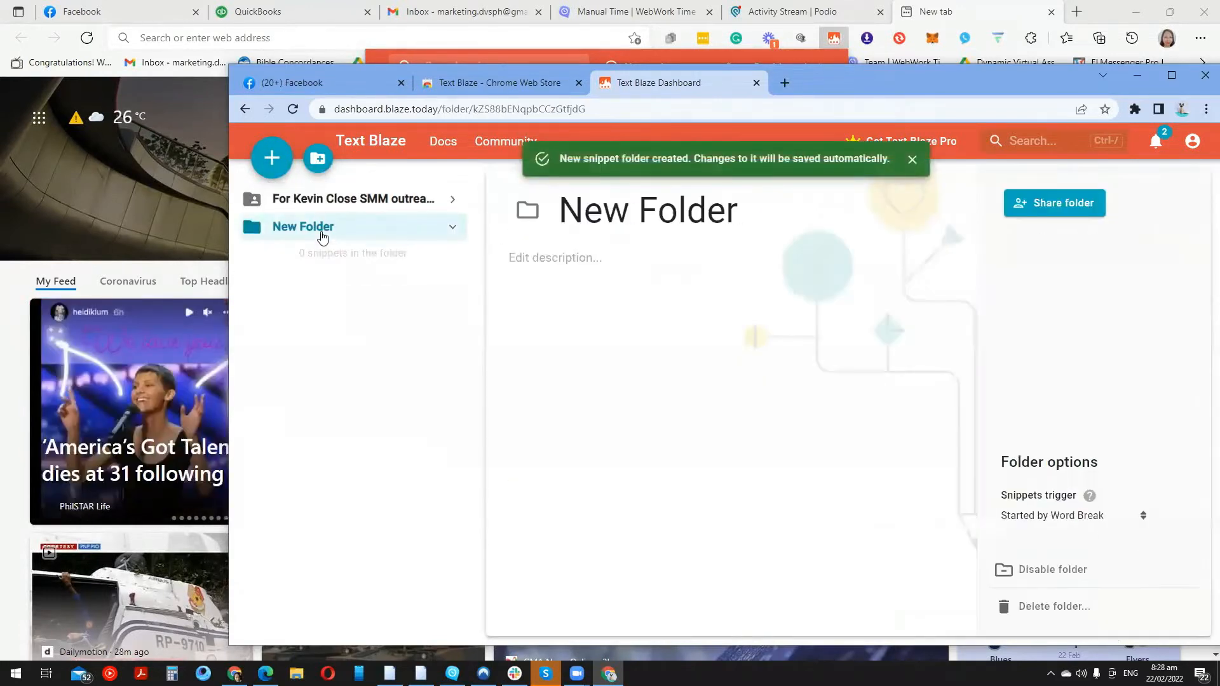
triple_click(593, 215)
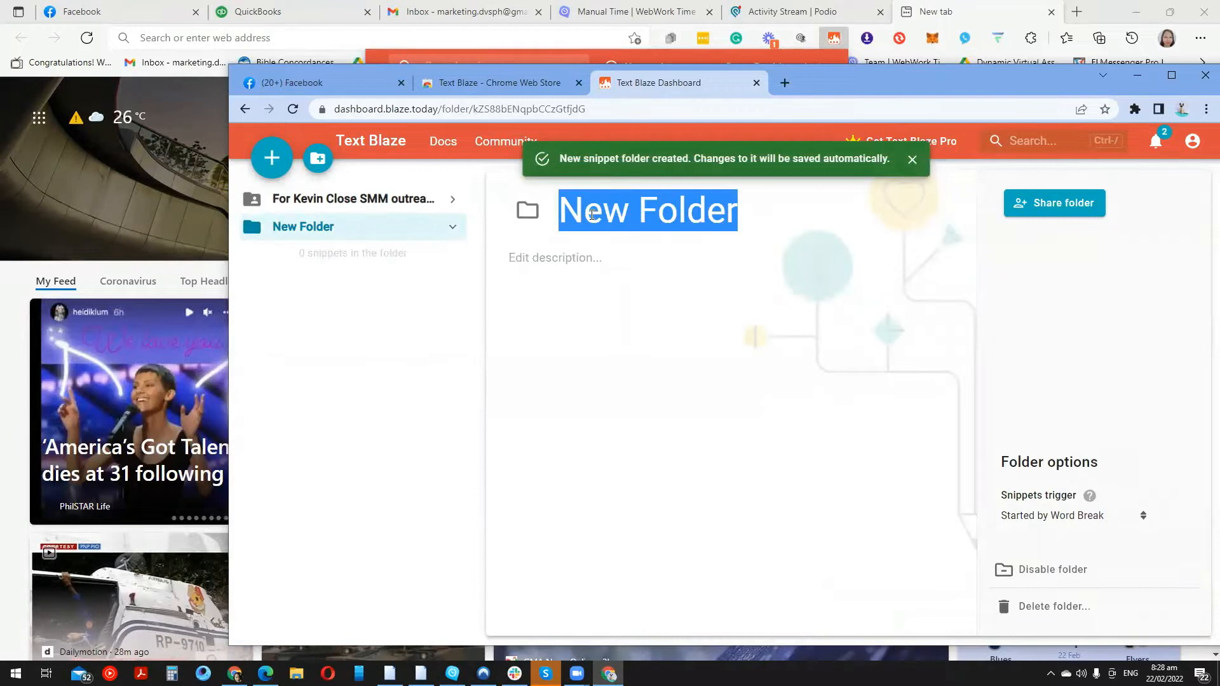
text(S)
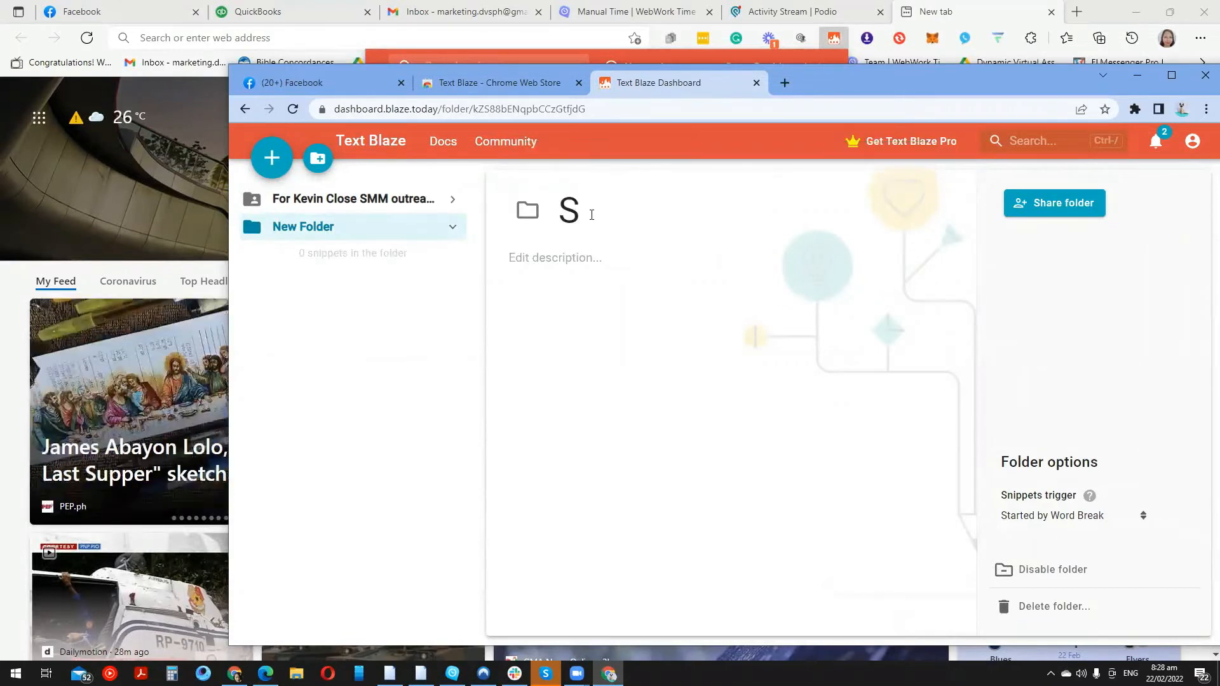
text(MM ou)
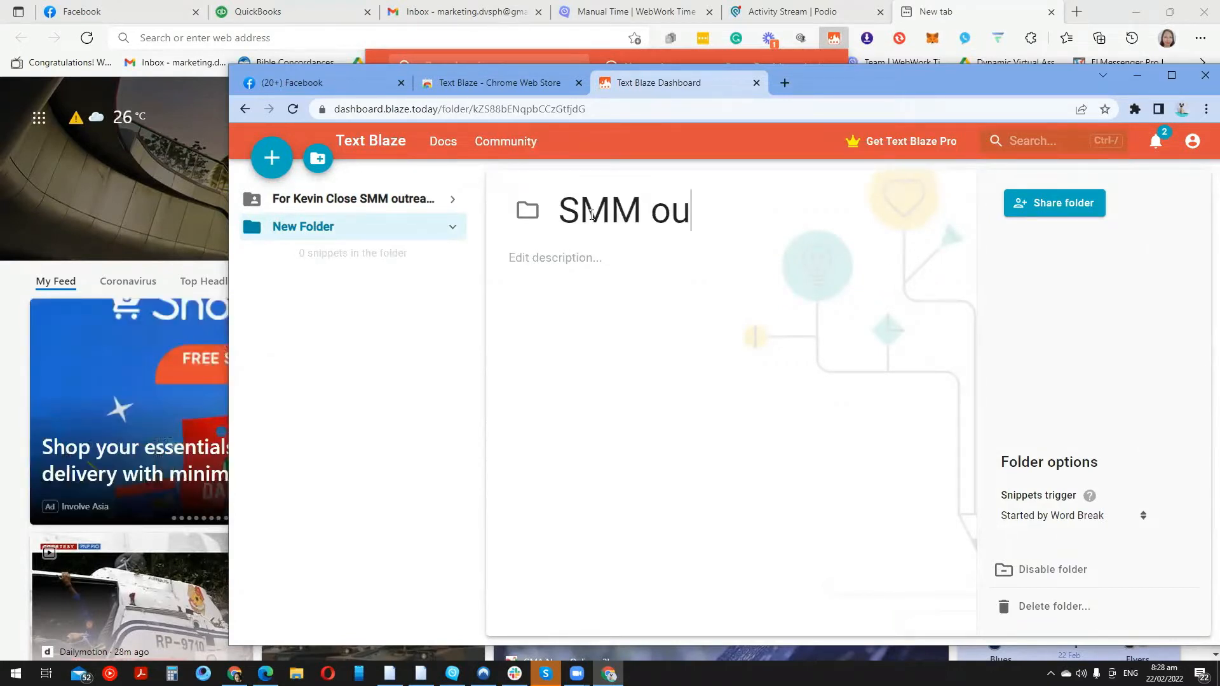
text(treach)
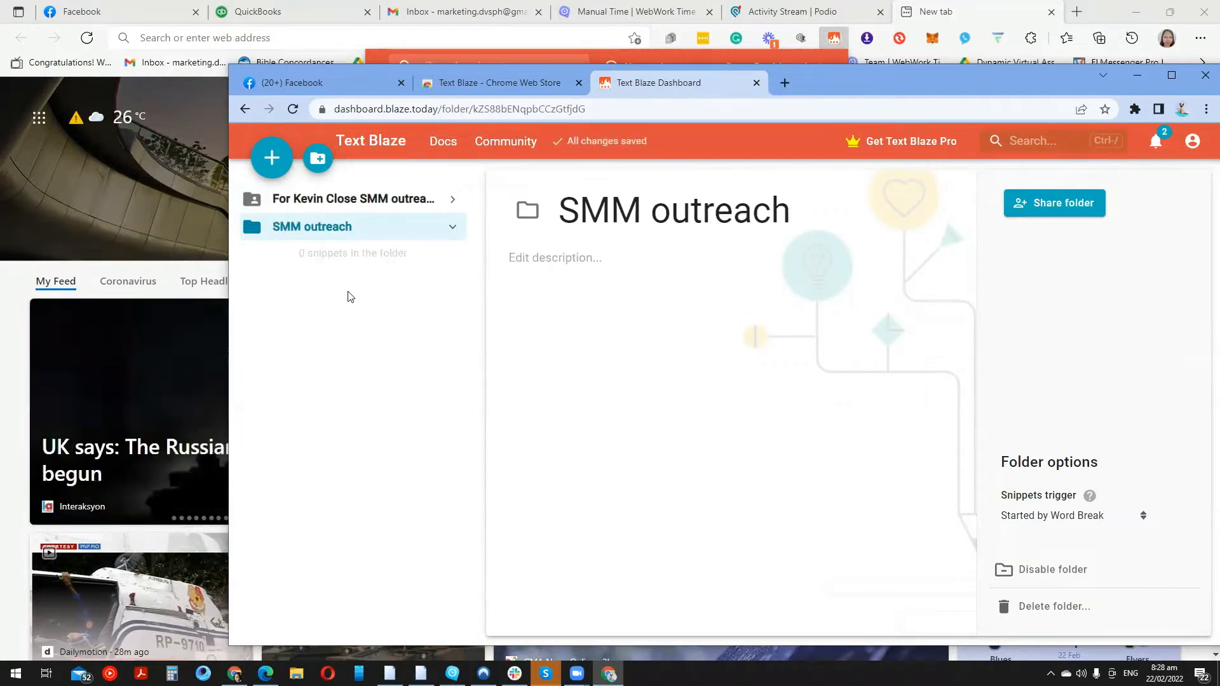
click(266, 164)
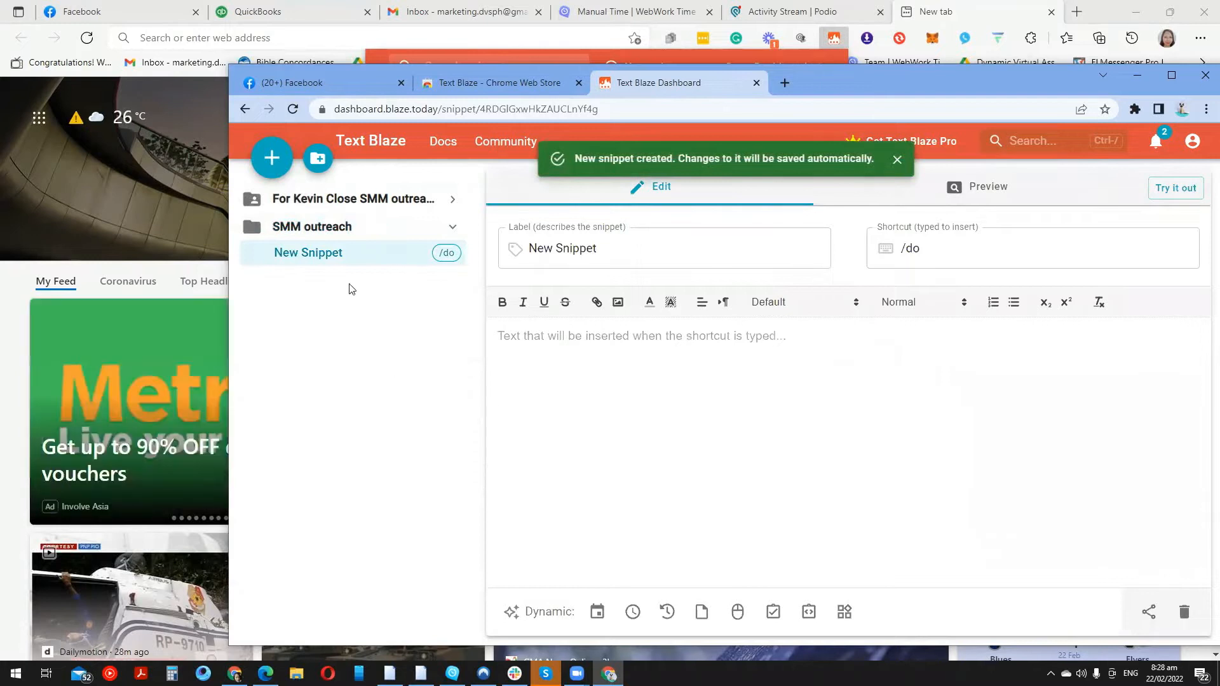
Add three more blank New Snippets to SMM outreach, moving one into the folder, and open the first
click(337, 202)
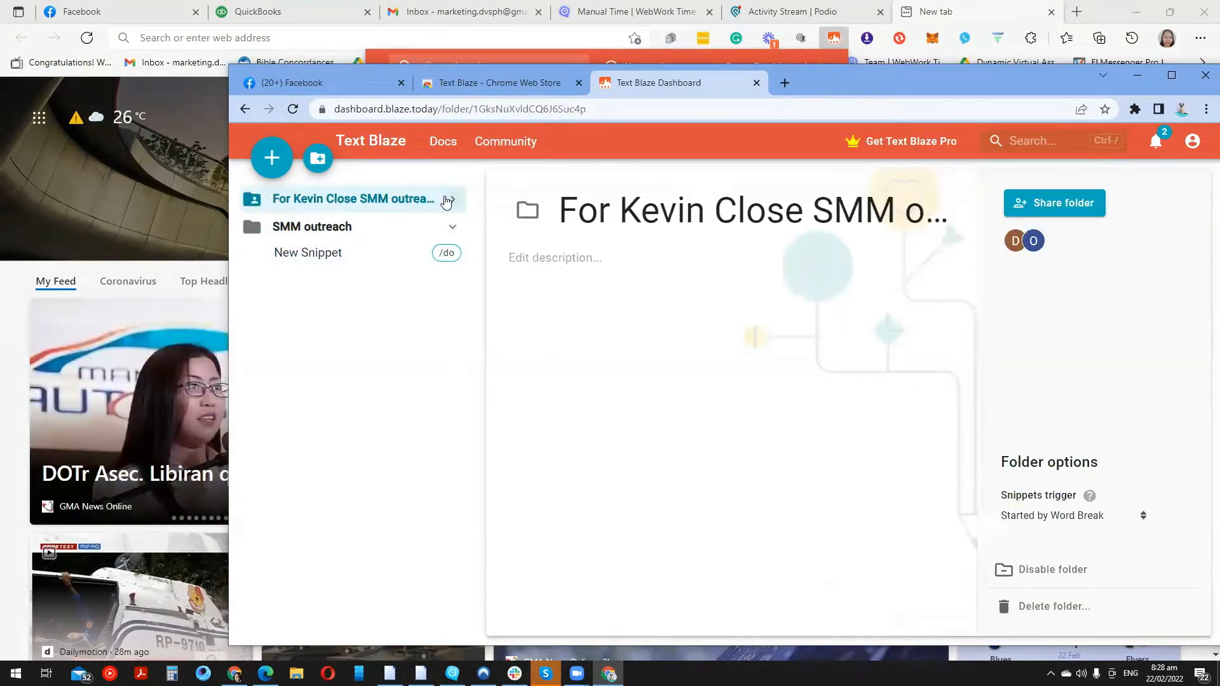
click(451, 201)
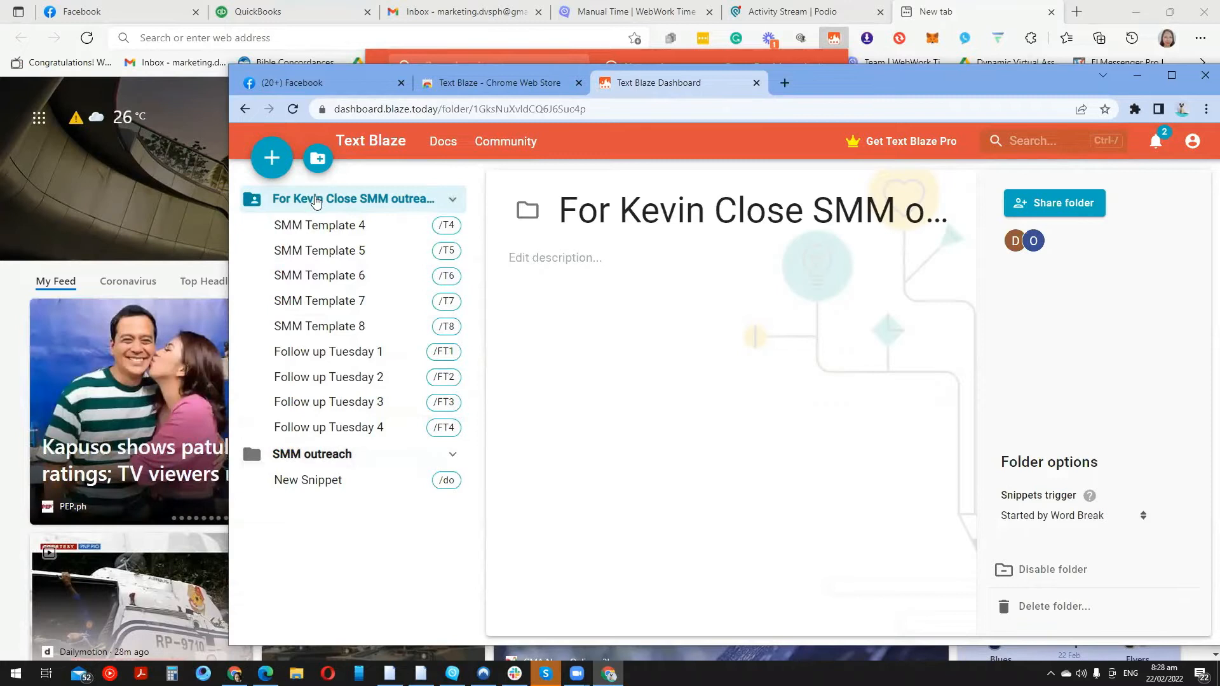
click(451, 200)
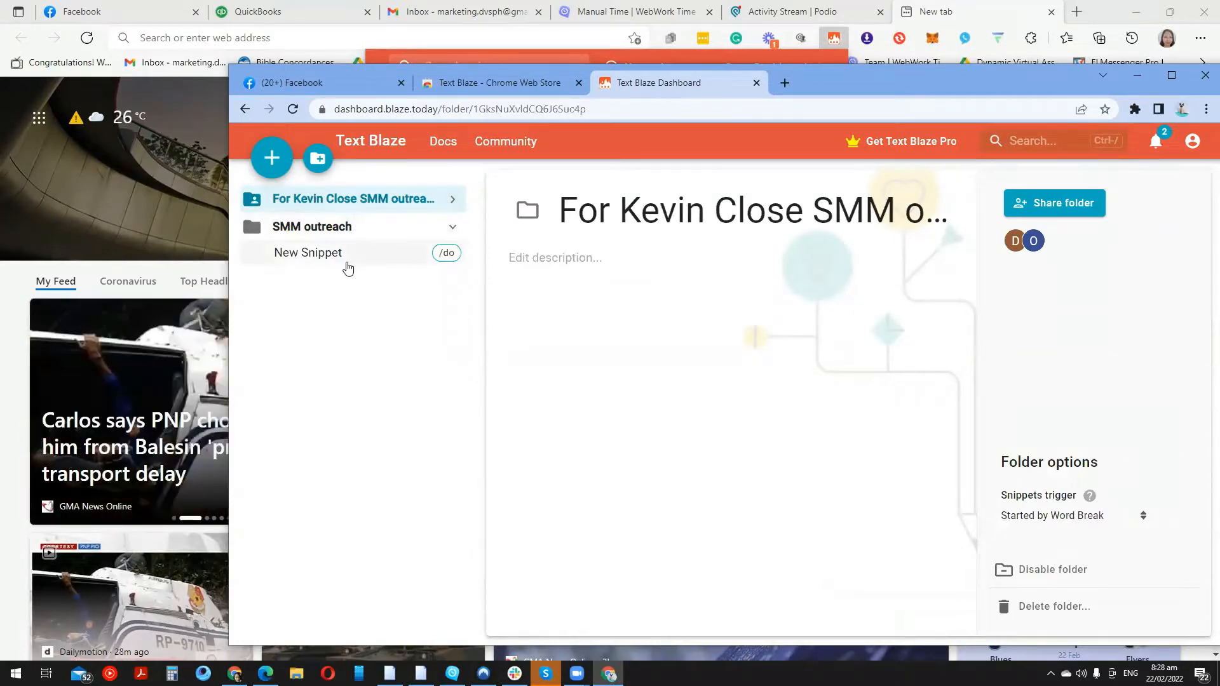
click(280, 169)
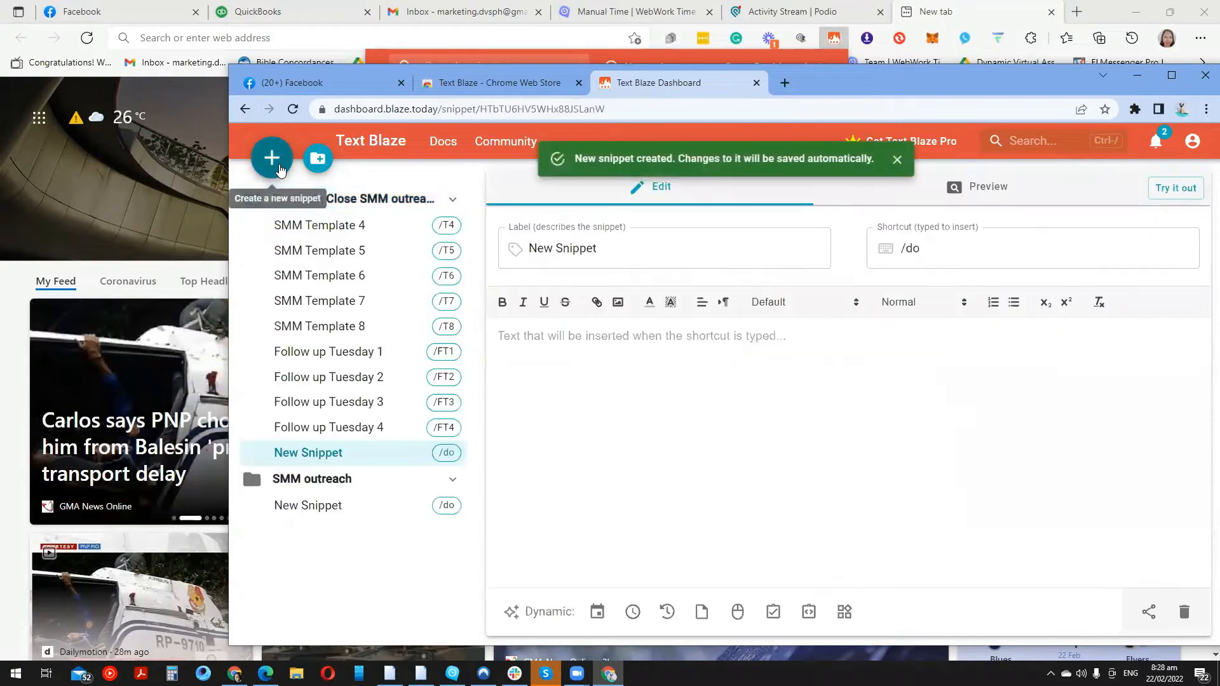
drag(348, 452, 345, 477)
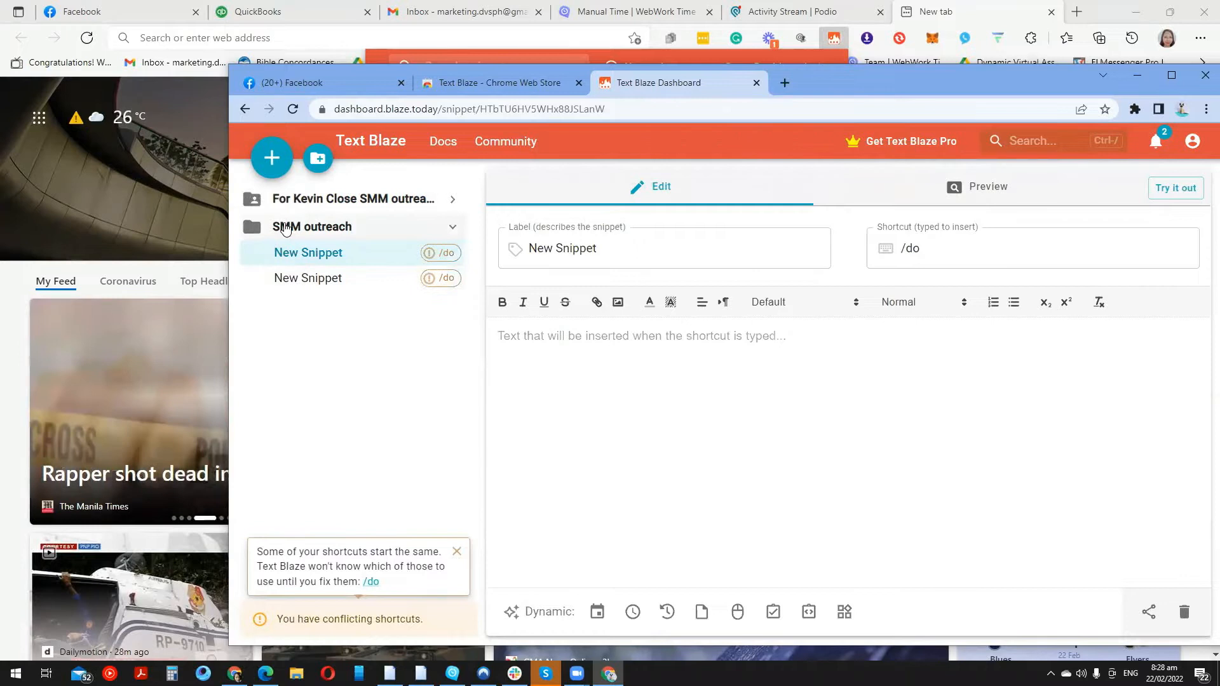
click(283, 228)
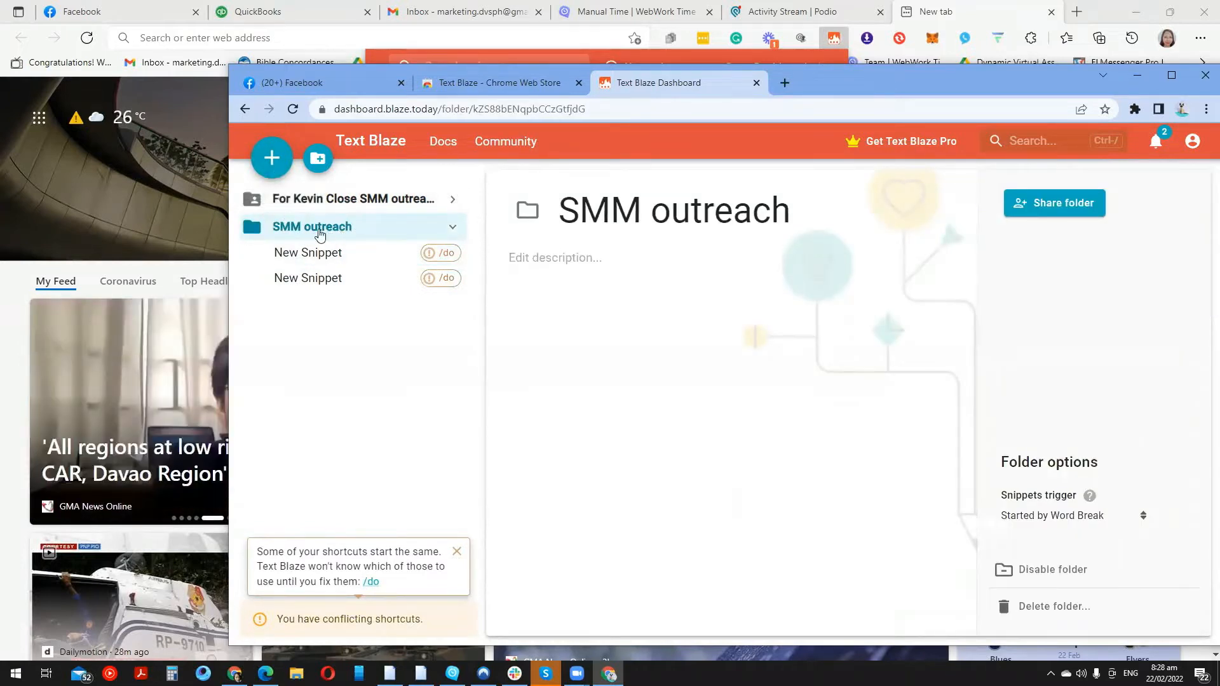
click(284, 166)
click(283, 167)
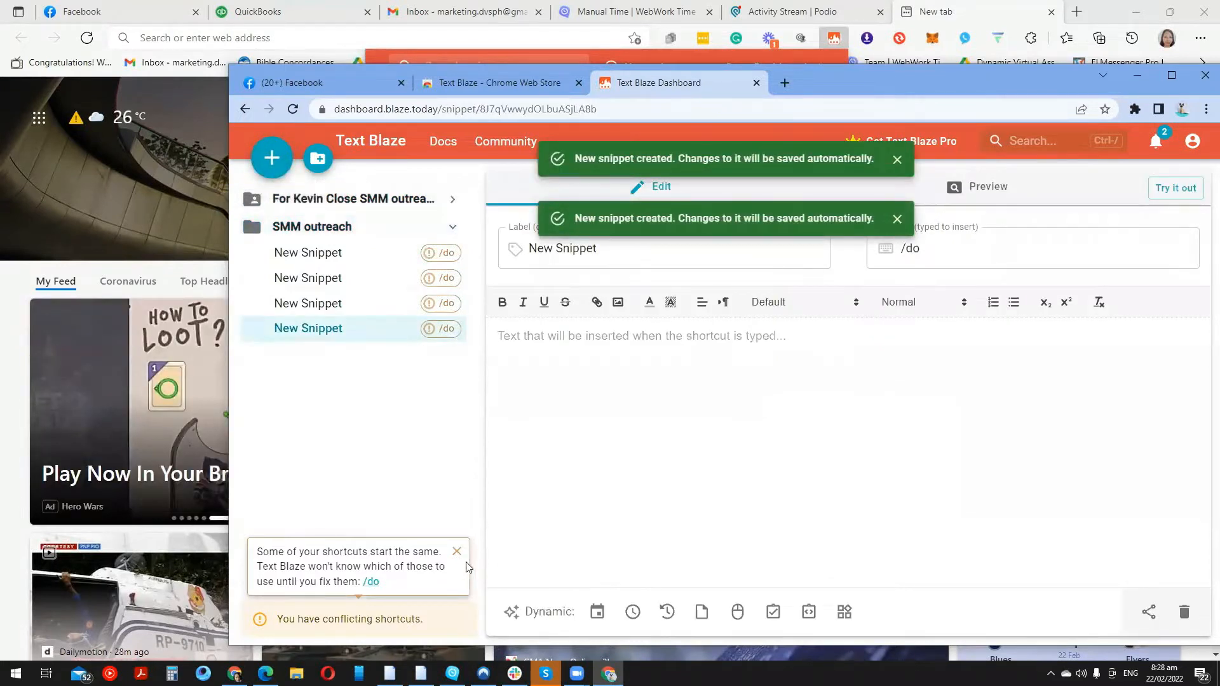
click(379, 261)
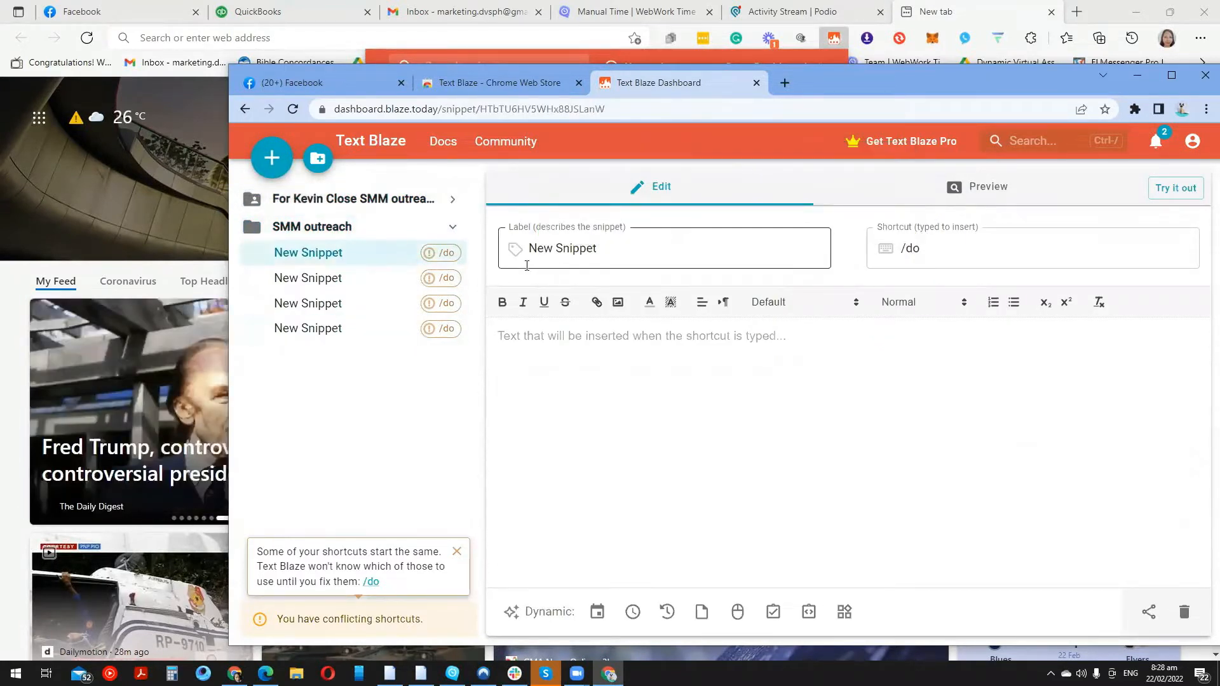
Name the first snippet 'FB Template 1' with shortcut /FB1
click(643, 253)
drag(644, 253, 521, 261)
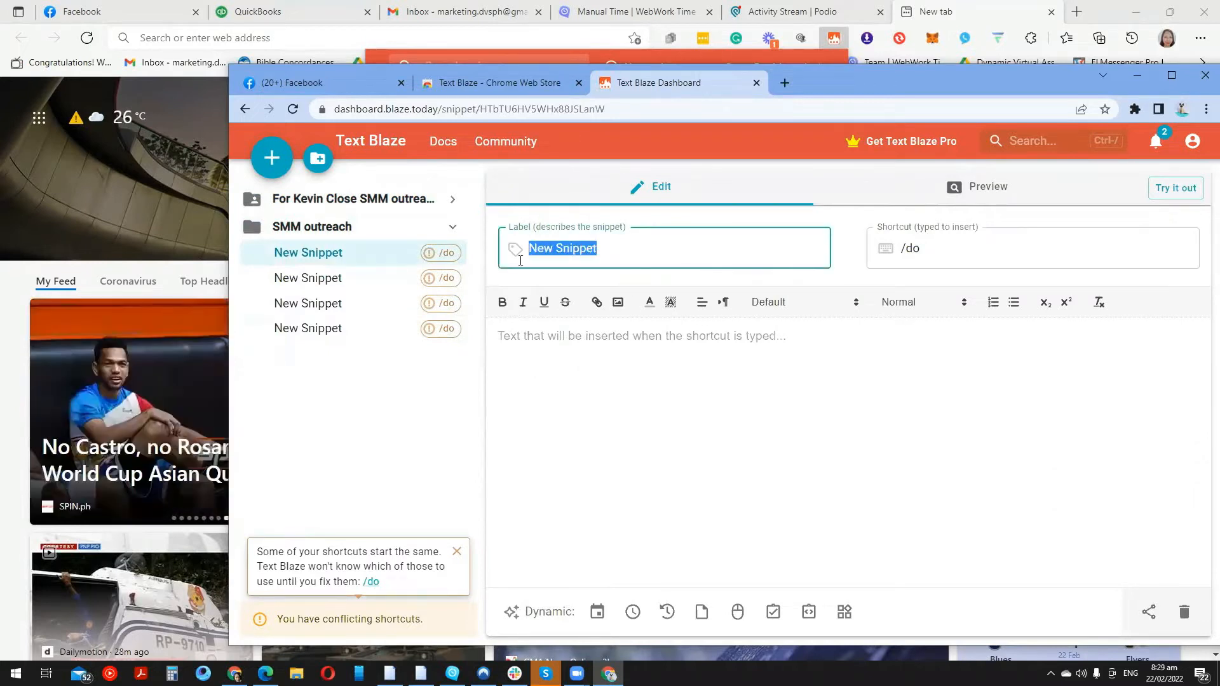
text(FB L)
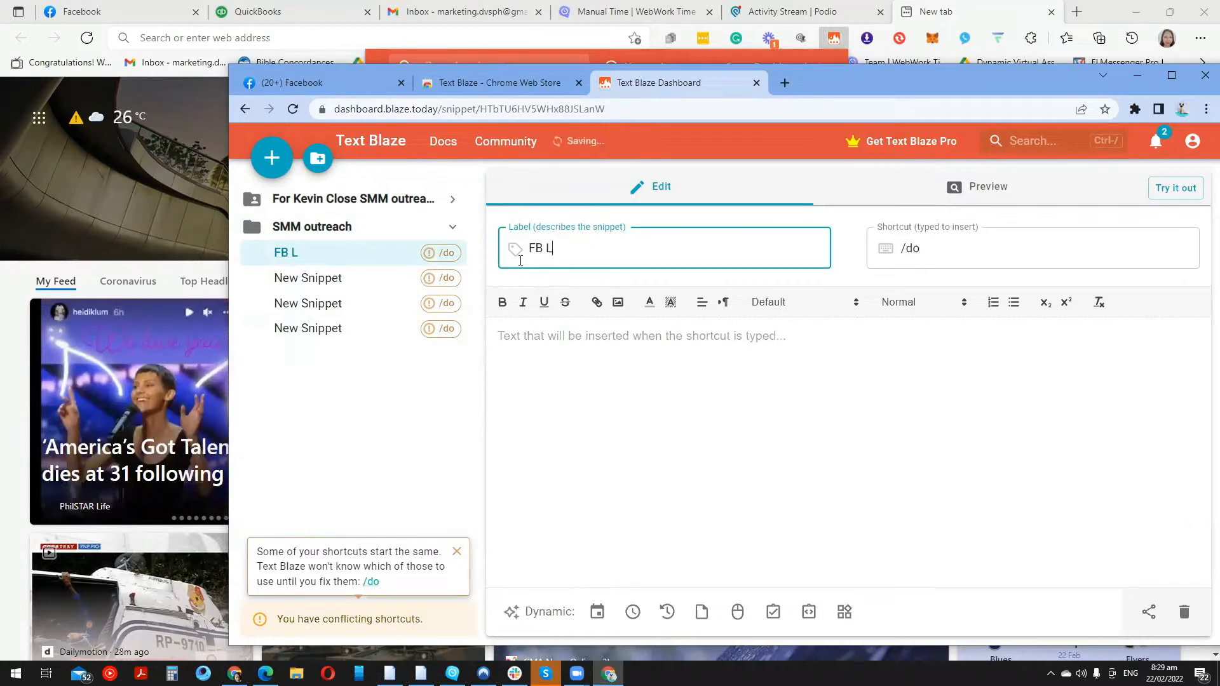
key(BackSpace)
text(Tem)
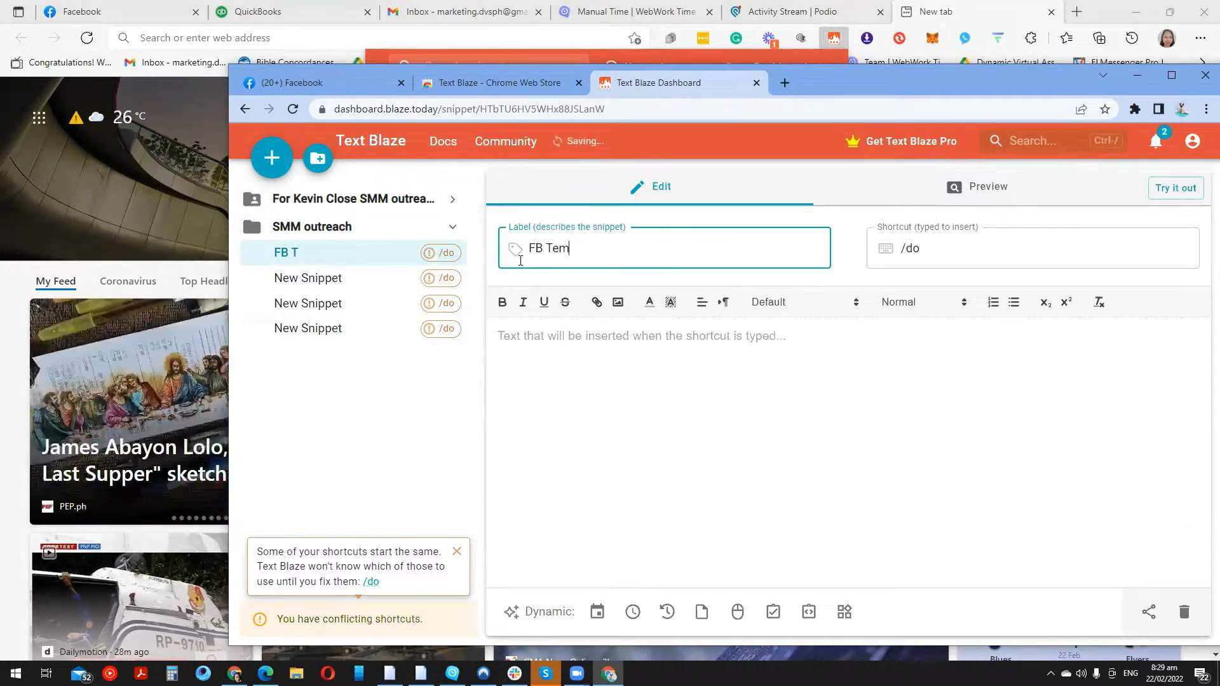
text(paayte)
key(BackSpace)
key(BackSpace)
key(BackSpace)
text(te)
key(Tab)
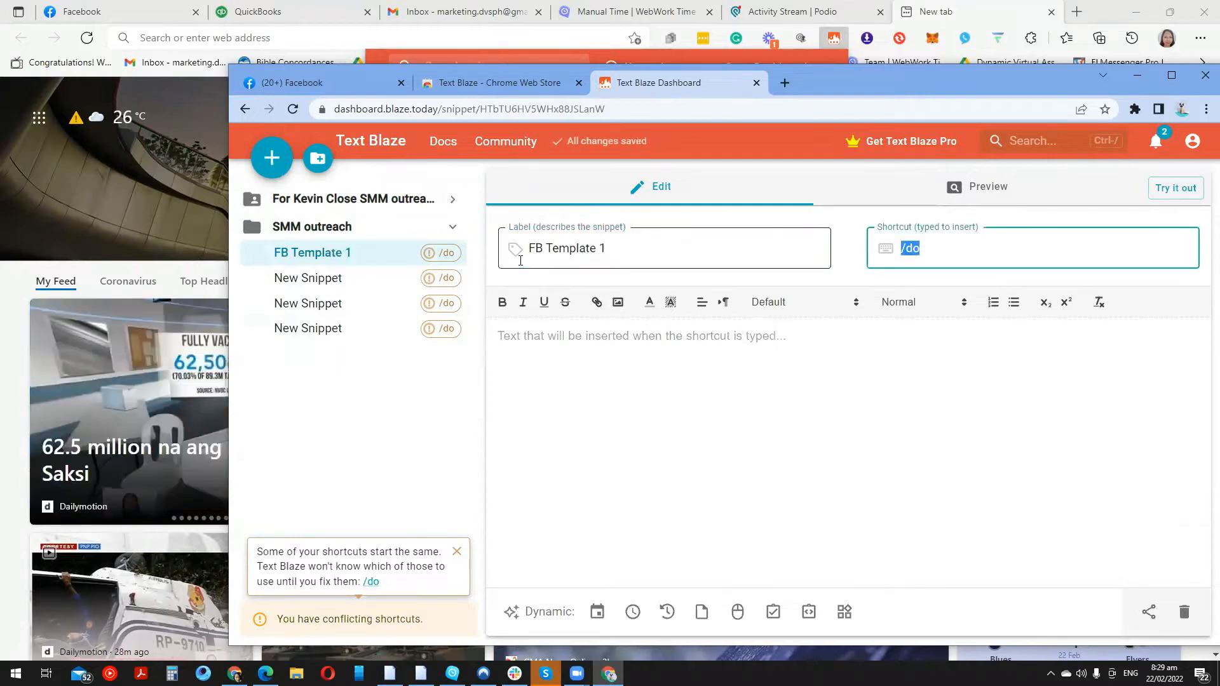
text(/)
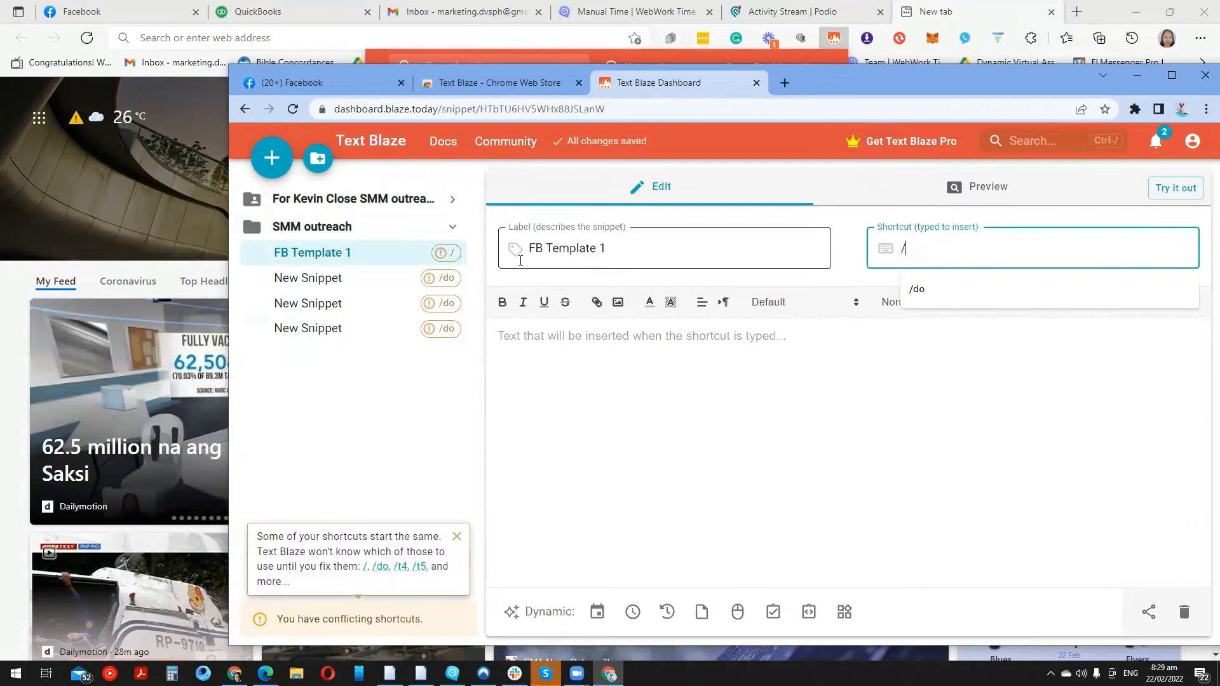
text(FB1)
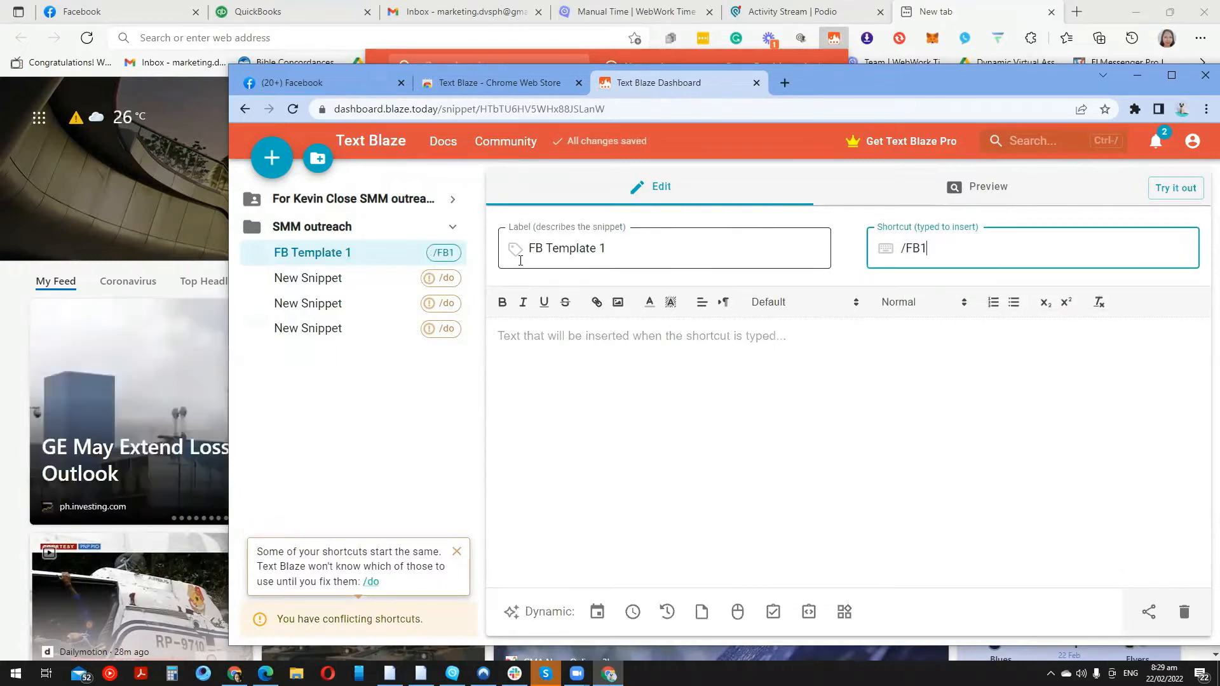
Name the second snippet 'FB Template 2' with shortcut /FB2
click(387, 290)
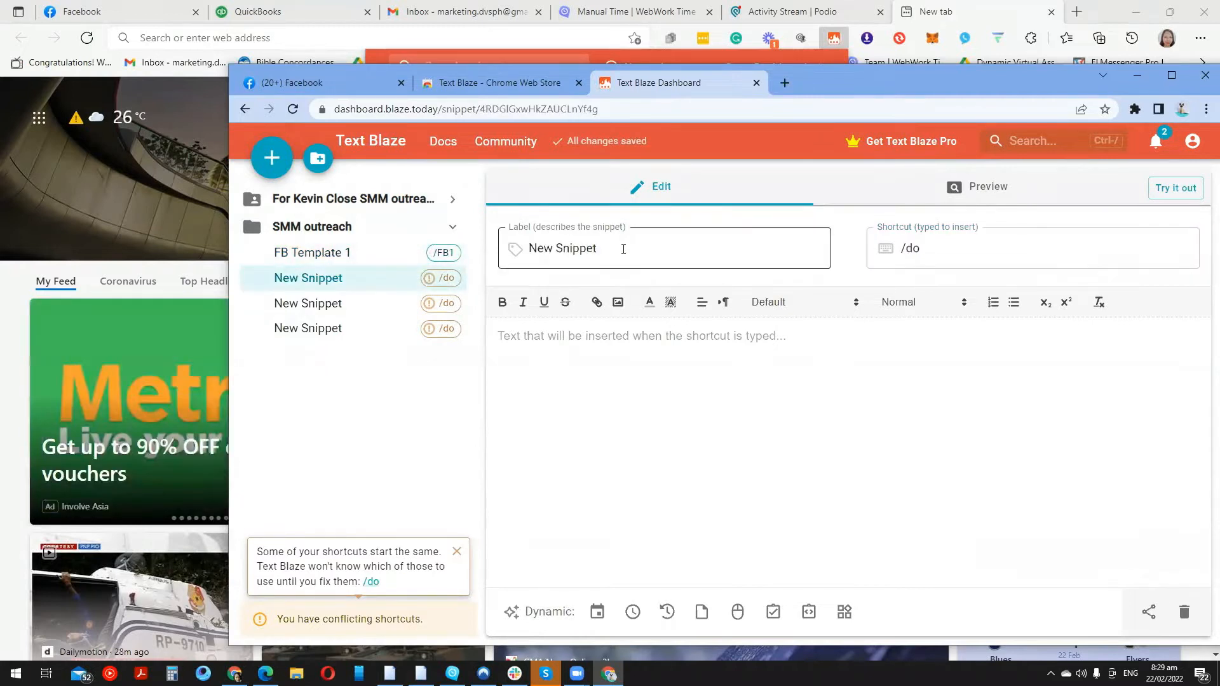
click(623, 249)
key(ctrl+a)
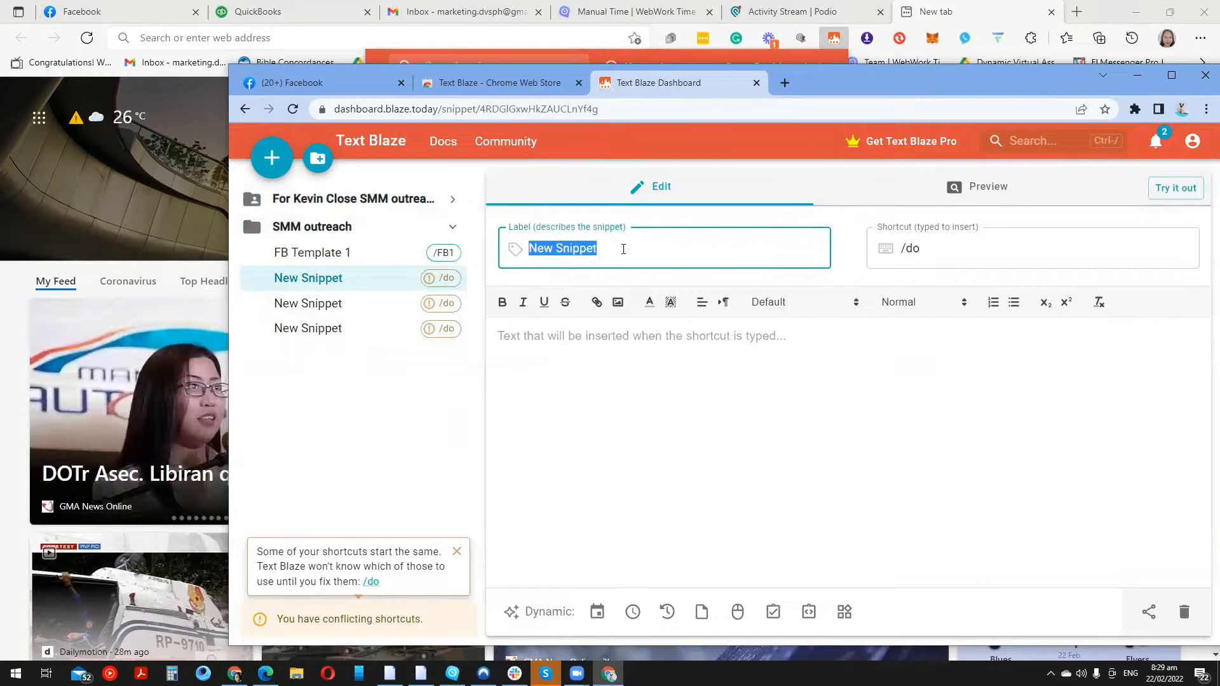
text(FB Template 2)
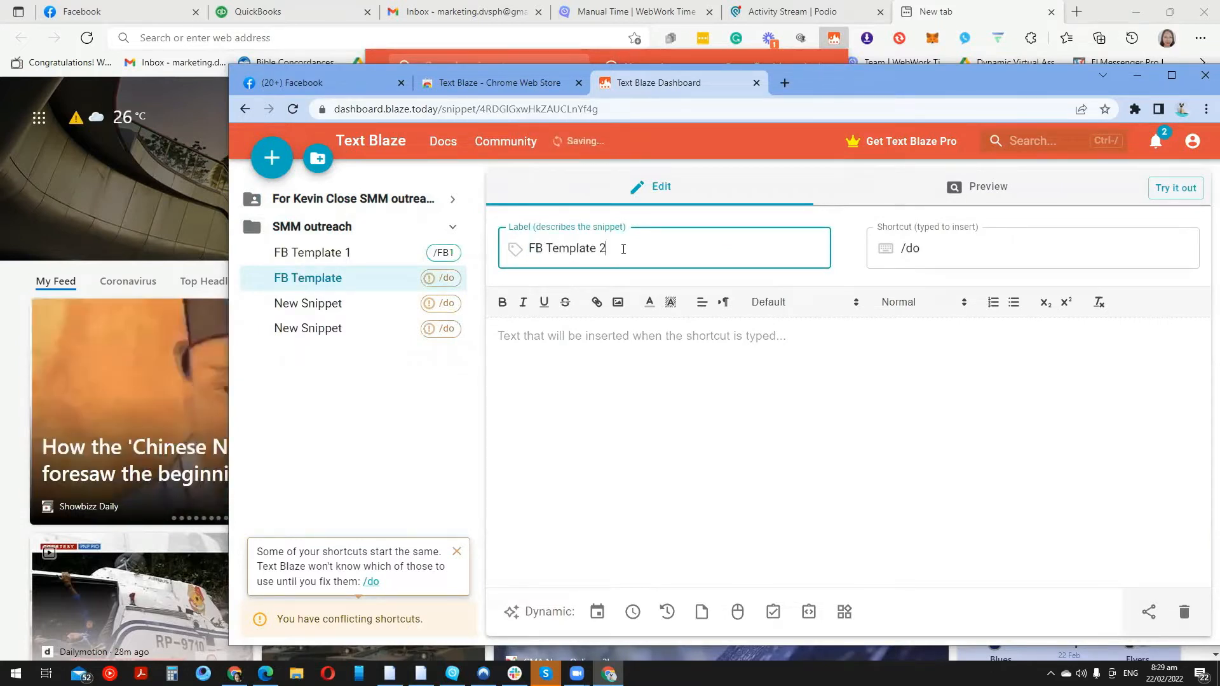
key(Tab)
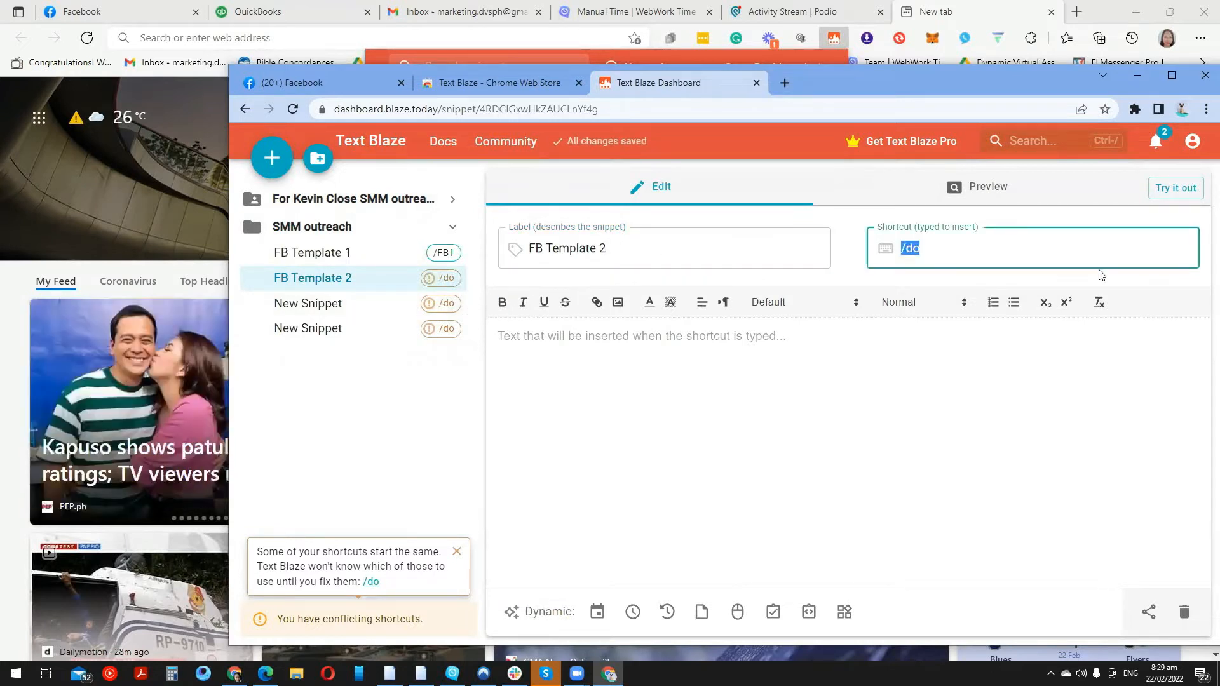
text(/)
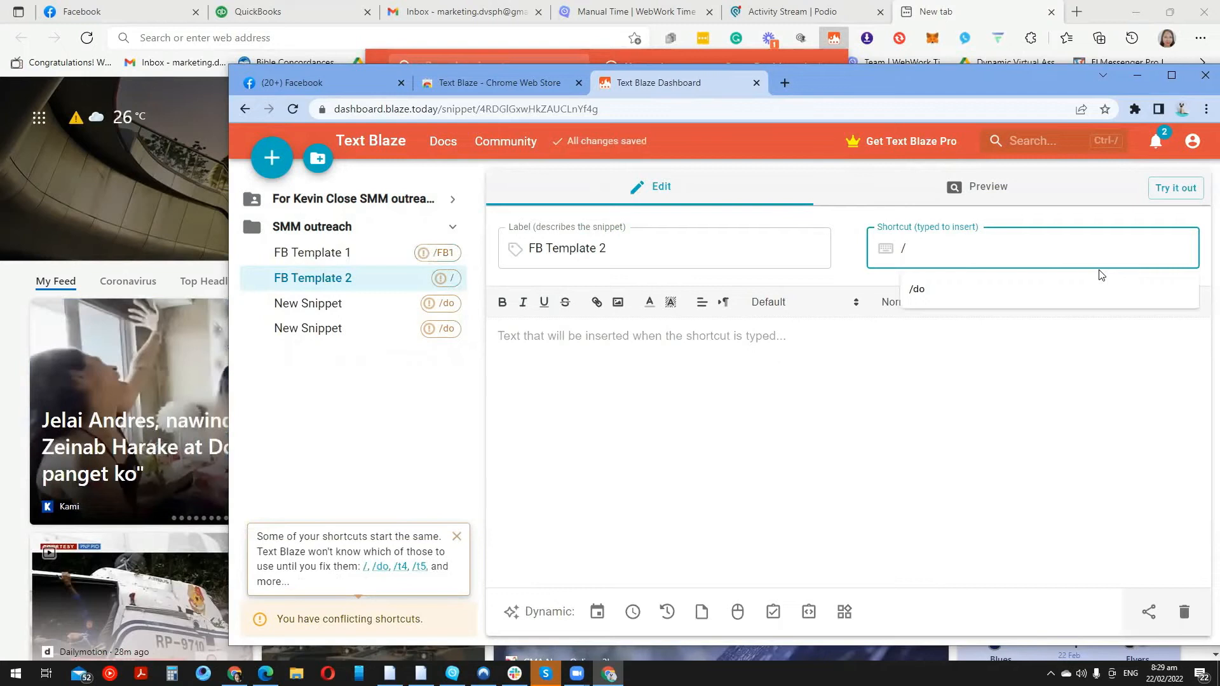
text(FB1)
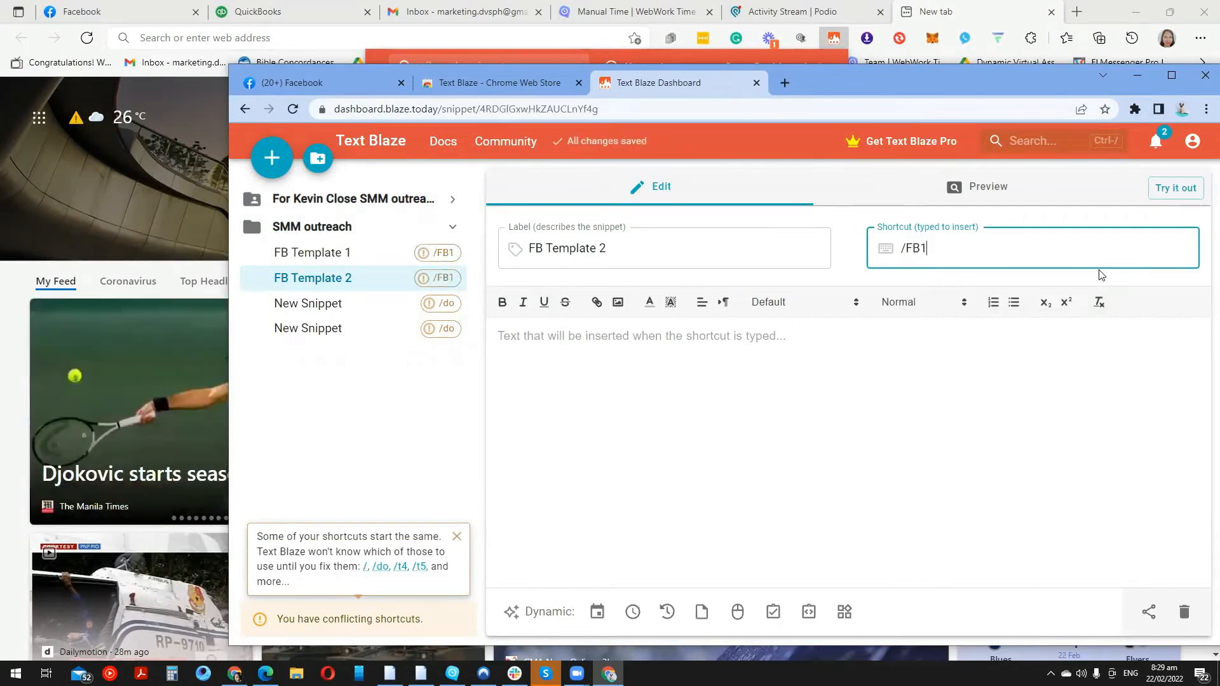
key(BackSpace)
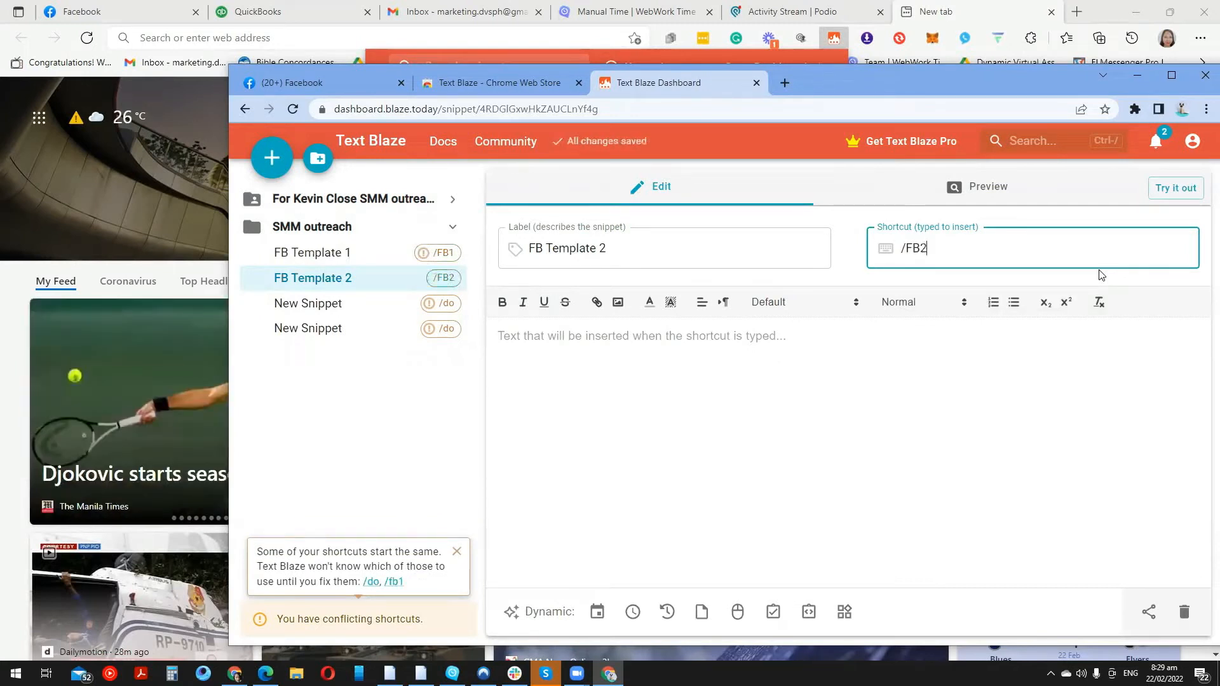
click(737, 399)
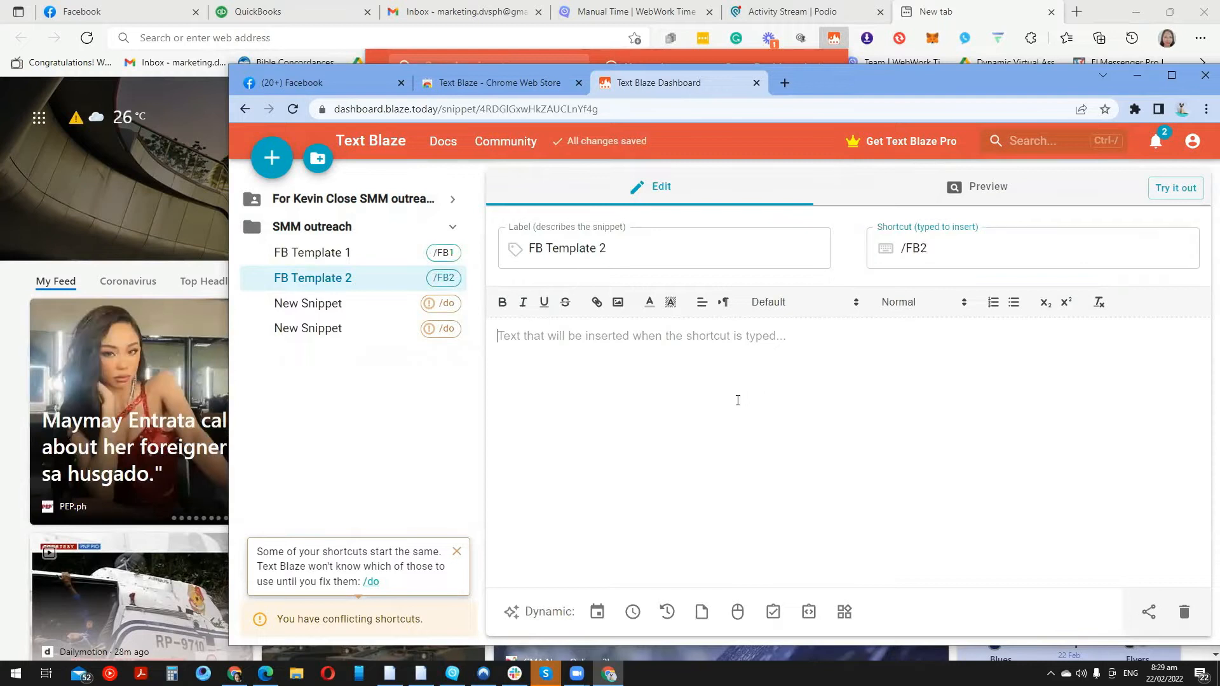
Name the third snippet 'Linkedin Template 1' and change its /do shortcut to /LT1
click(356, 306)
click(607, 247)
drag(607, 247, 525, 248)
text(Linkedin)
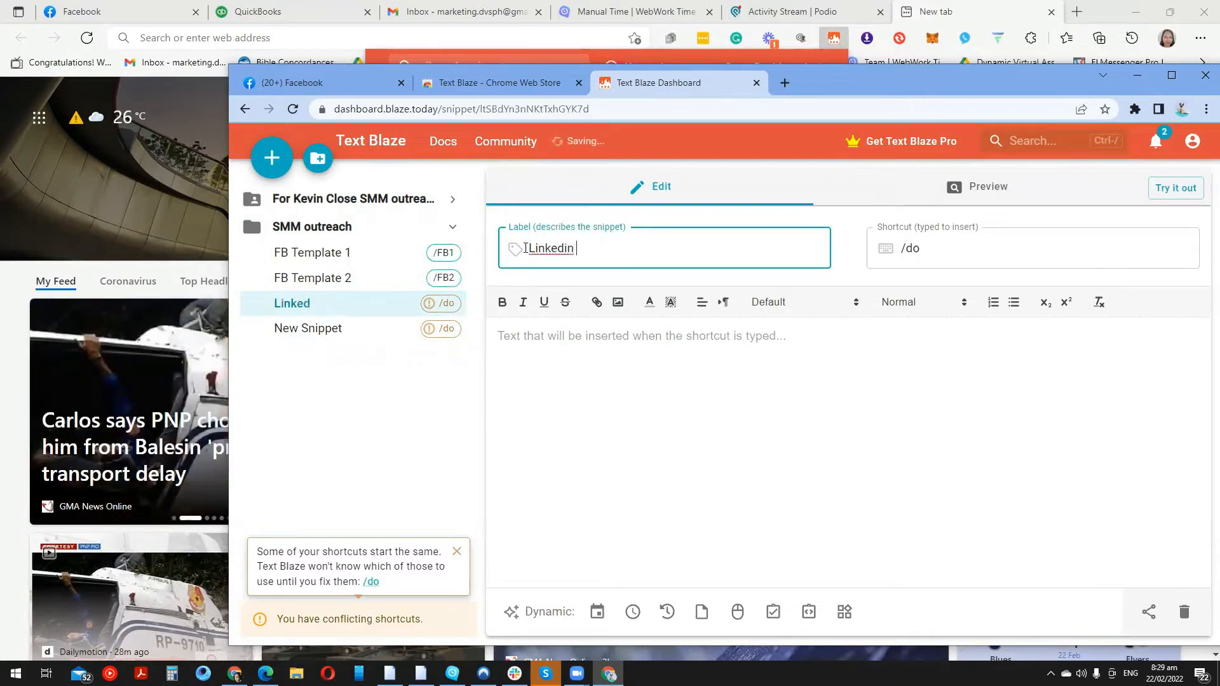
text( Template 1)
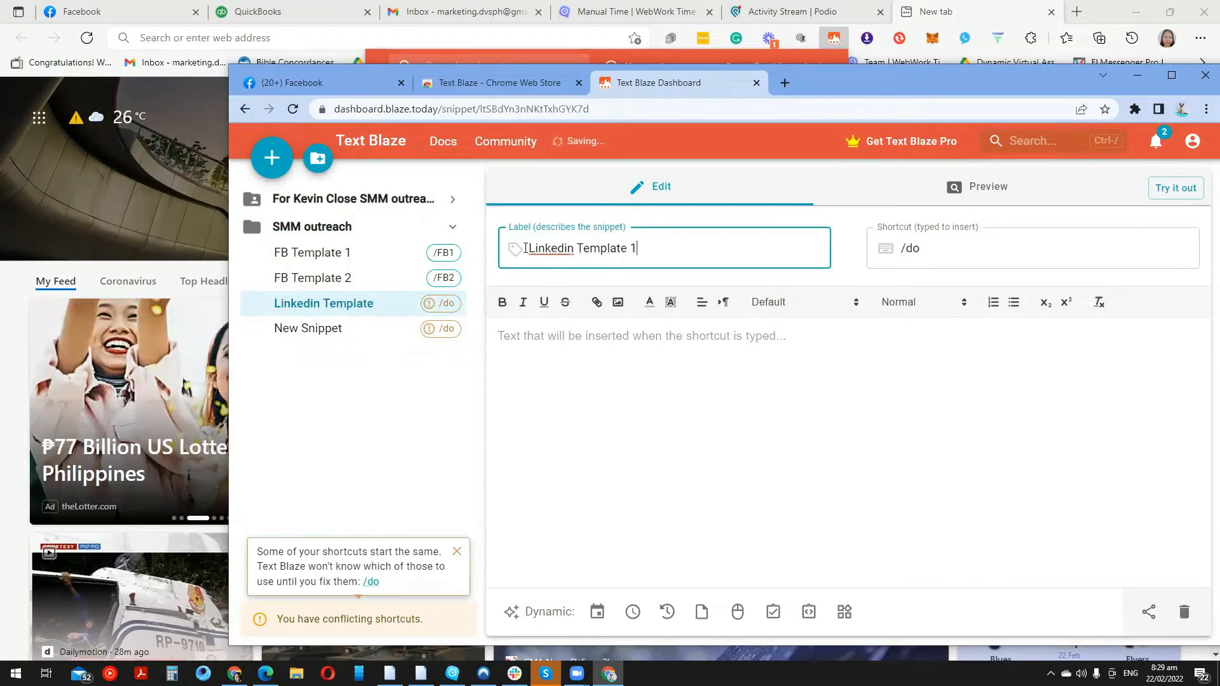
click(923, 249)
drag(925, 249, 909, 251)
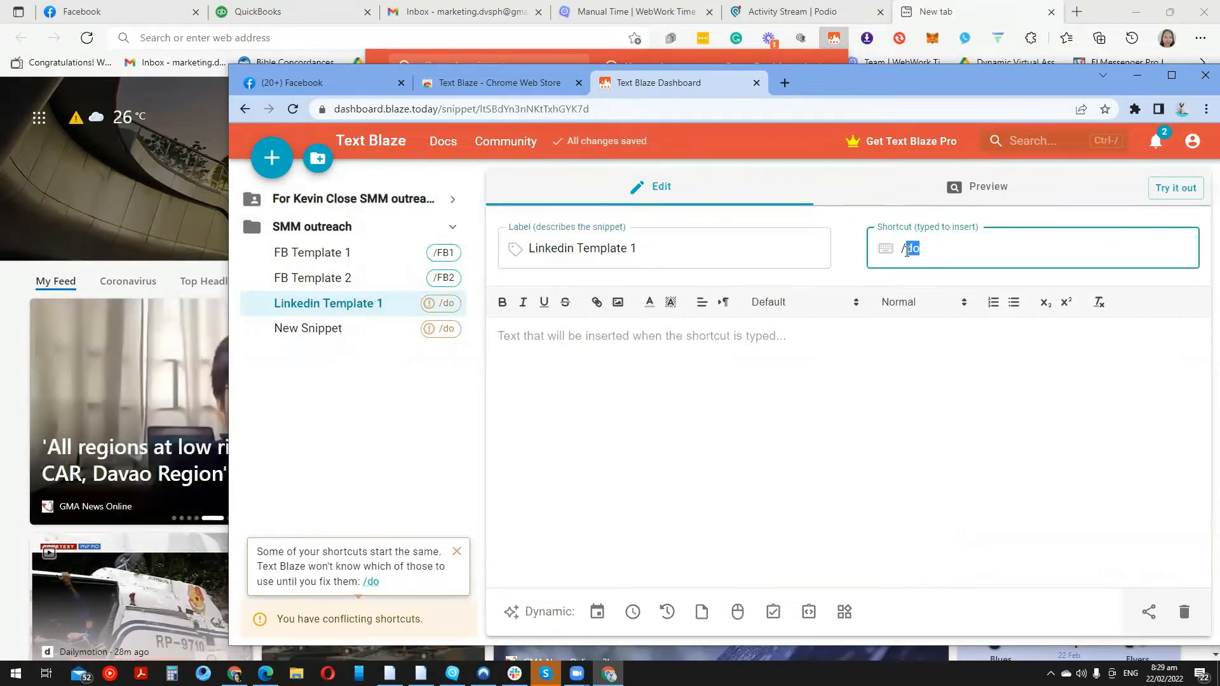
text(LT)
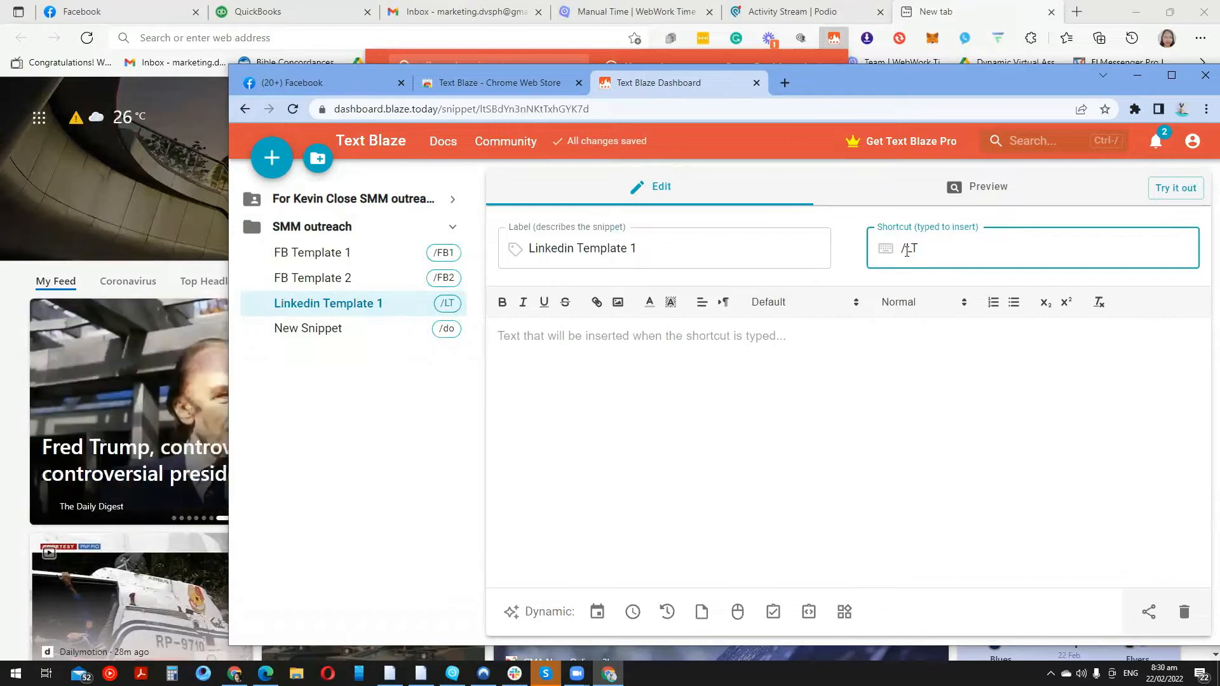
text(1)
Name the last snippet 'Linkedin Template 2' with shortcut /LT2
click(382, 335)
drag(621, 254, 512, 253)
text(L)
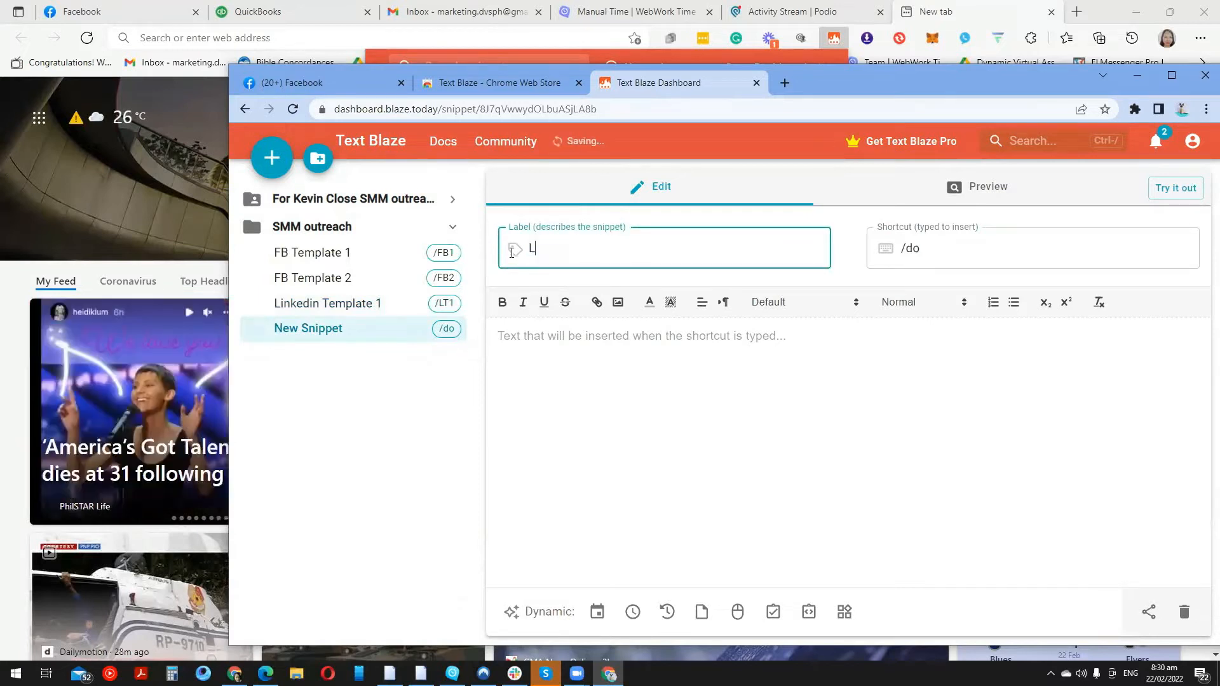
text(inked in Template 2)
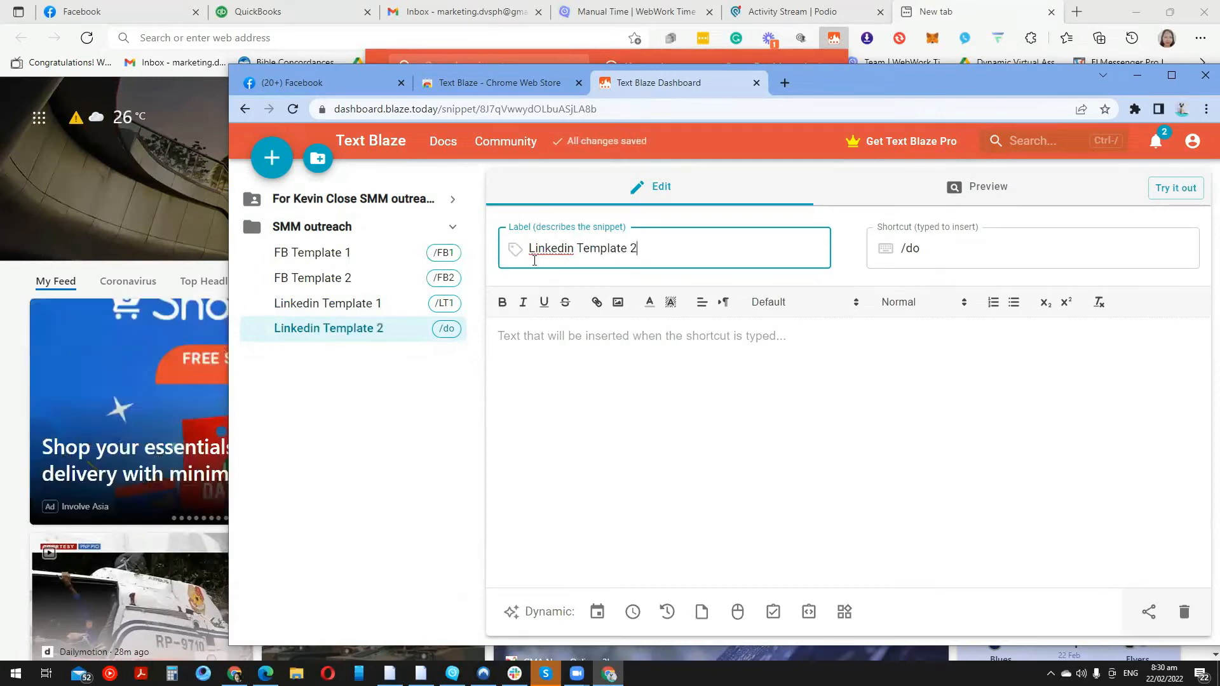
drag(922, 248, 902, 243)
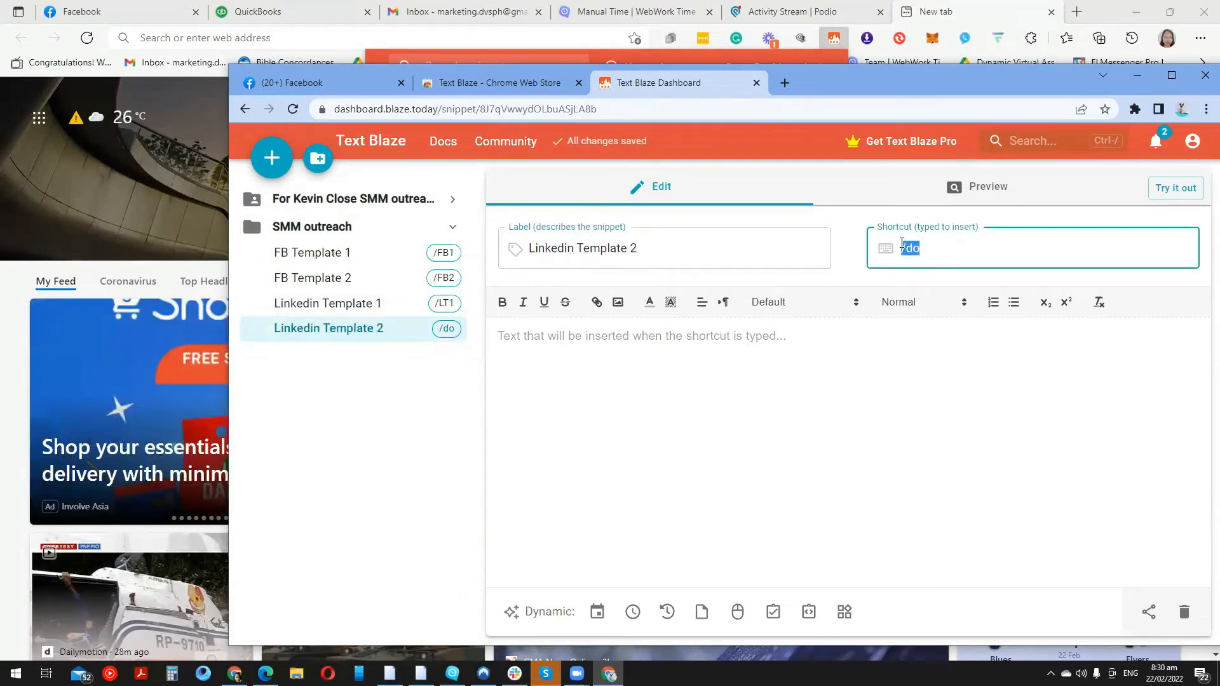
text(/)
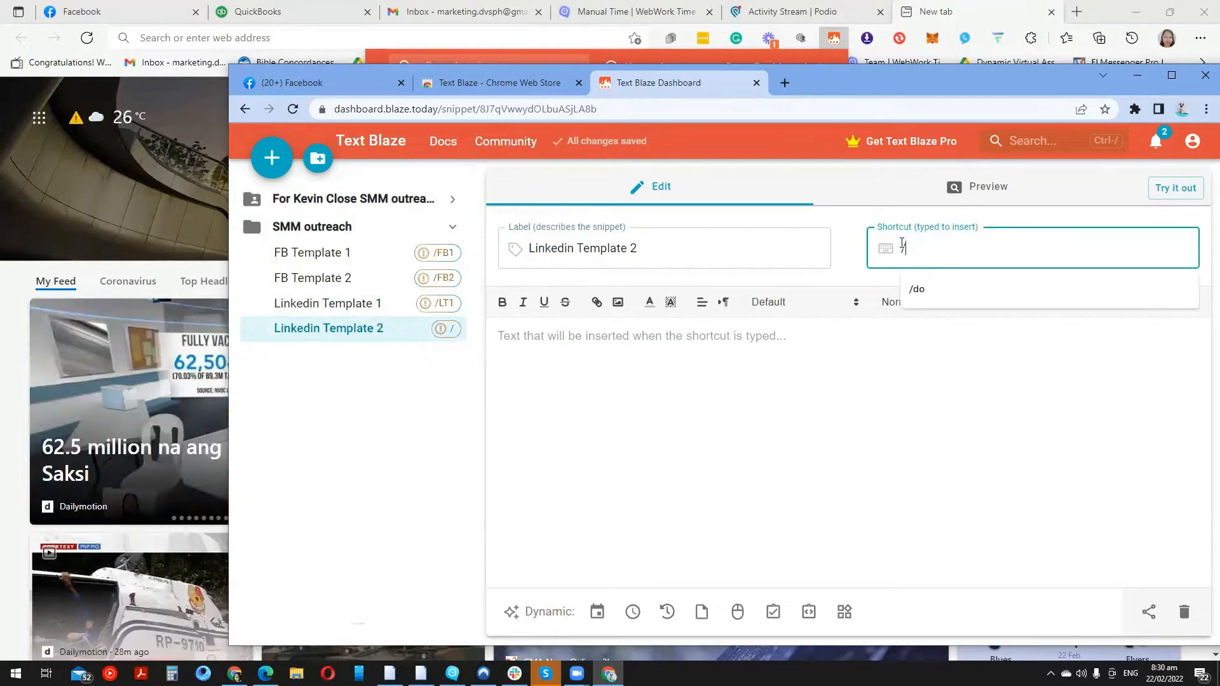
text(L)
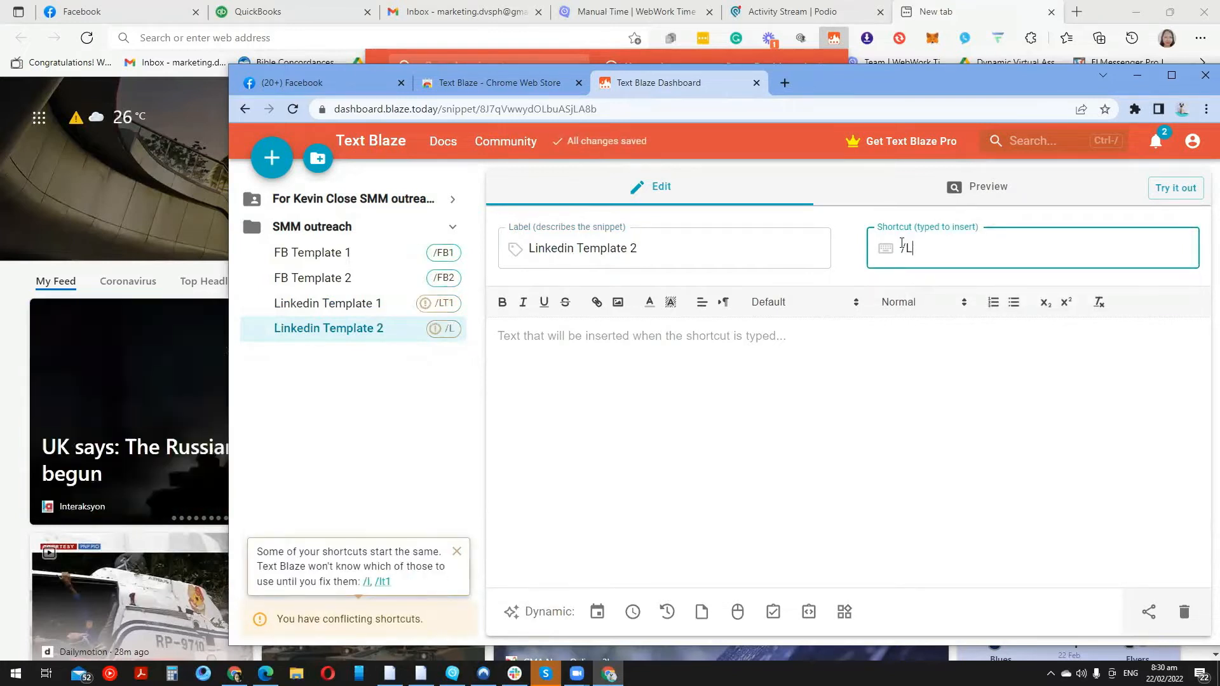
text(T2)
click(613, 450)
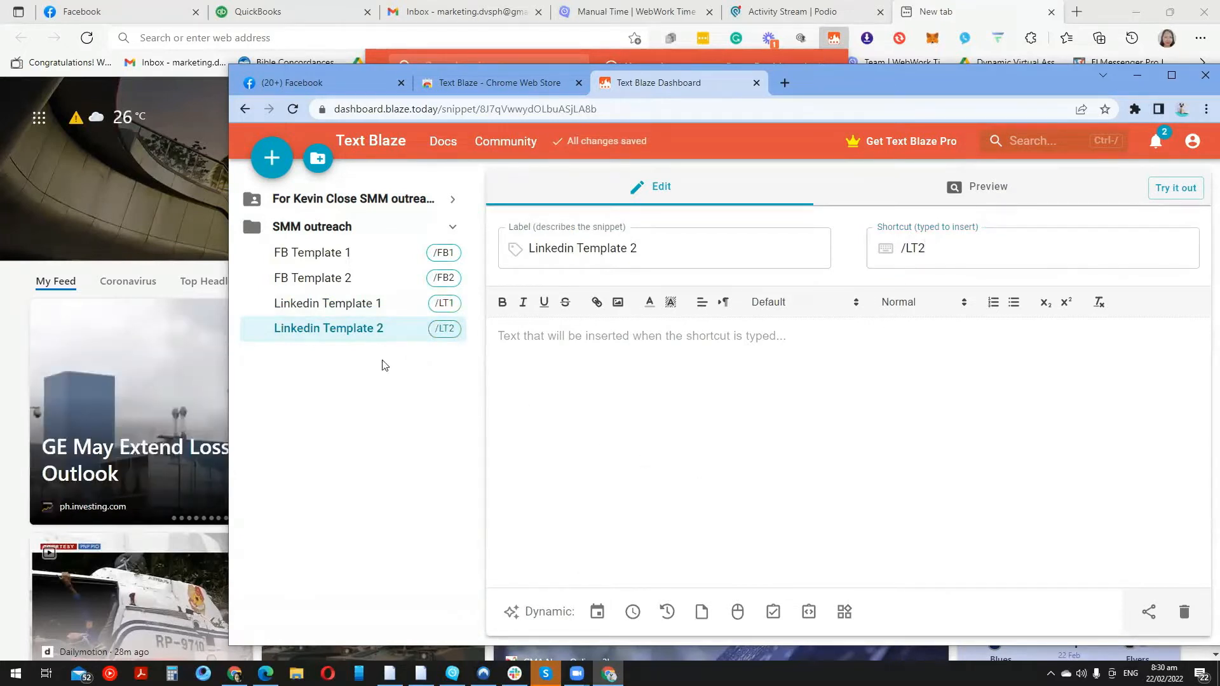
Create a new snippet labelled 'Comment 1' with the shortcut /C1
click(268, 173)
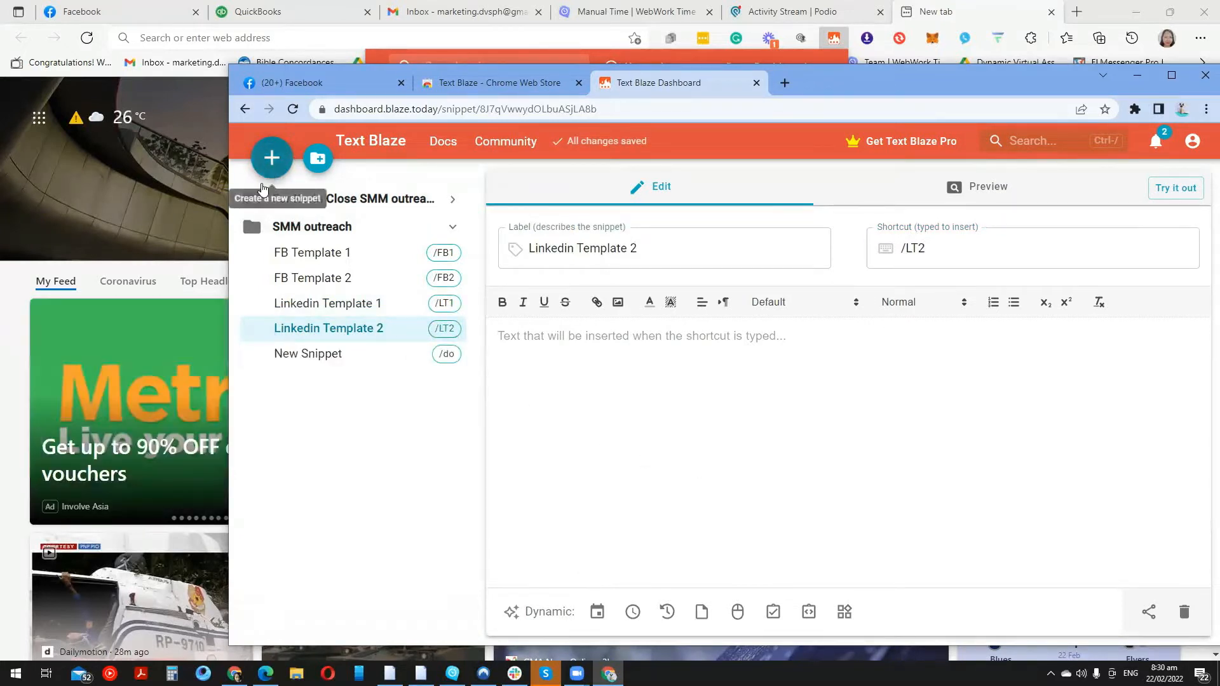
drag(639, 245, 501, 251)
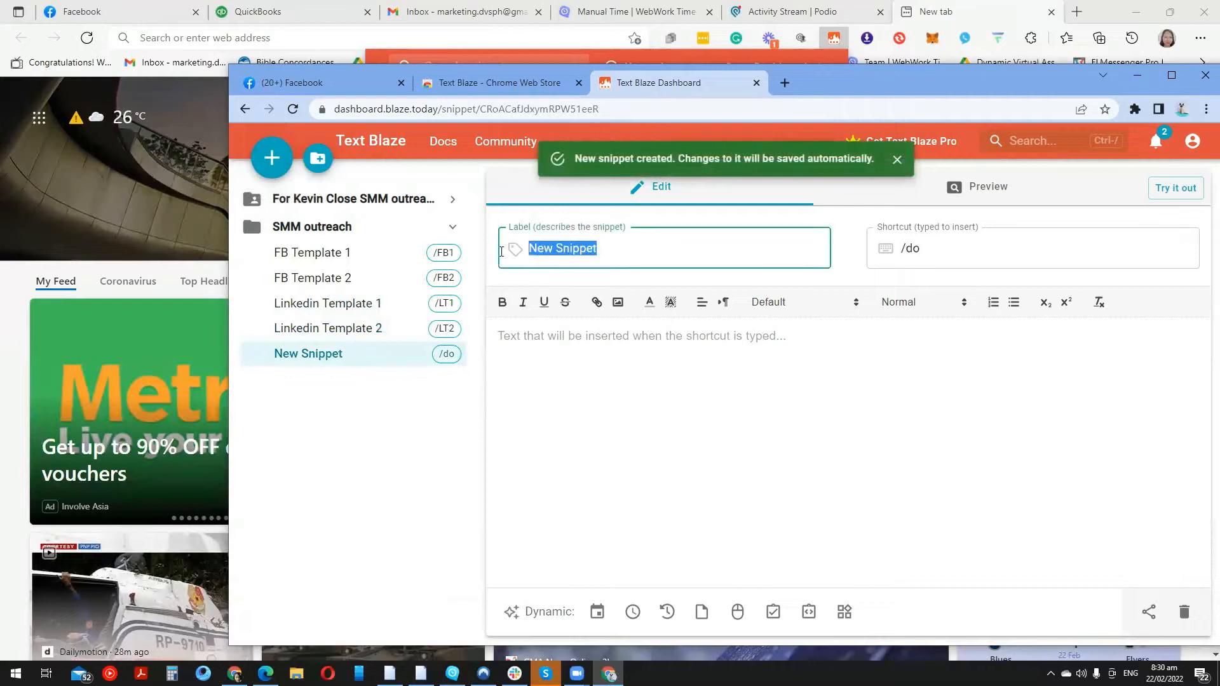
text(Comment 1)
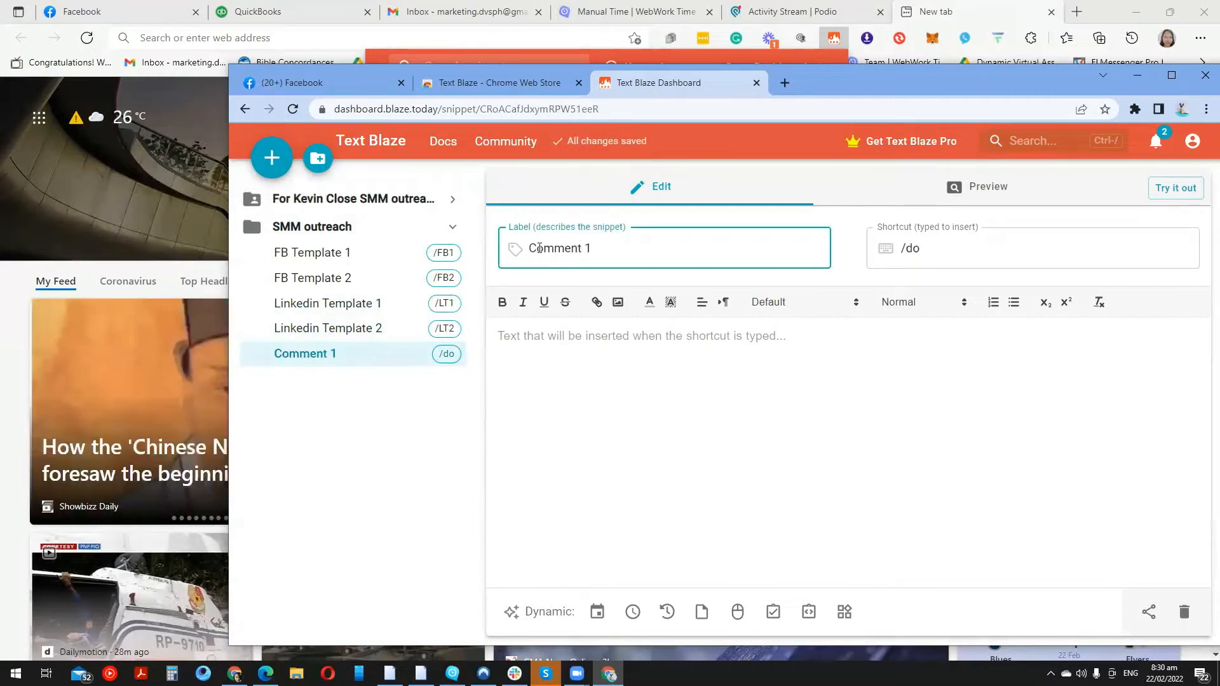
drag(997, 247, 871, 248)
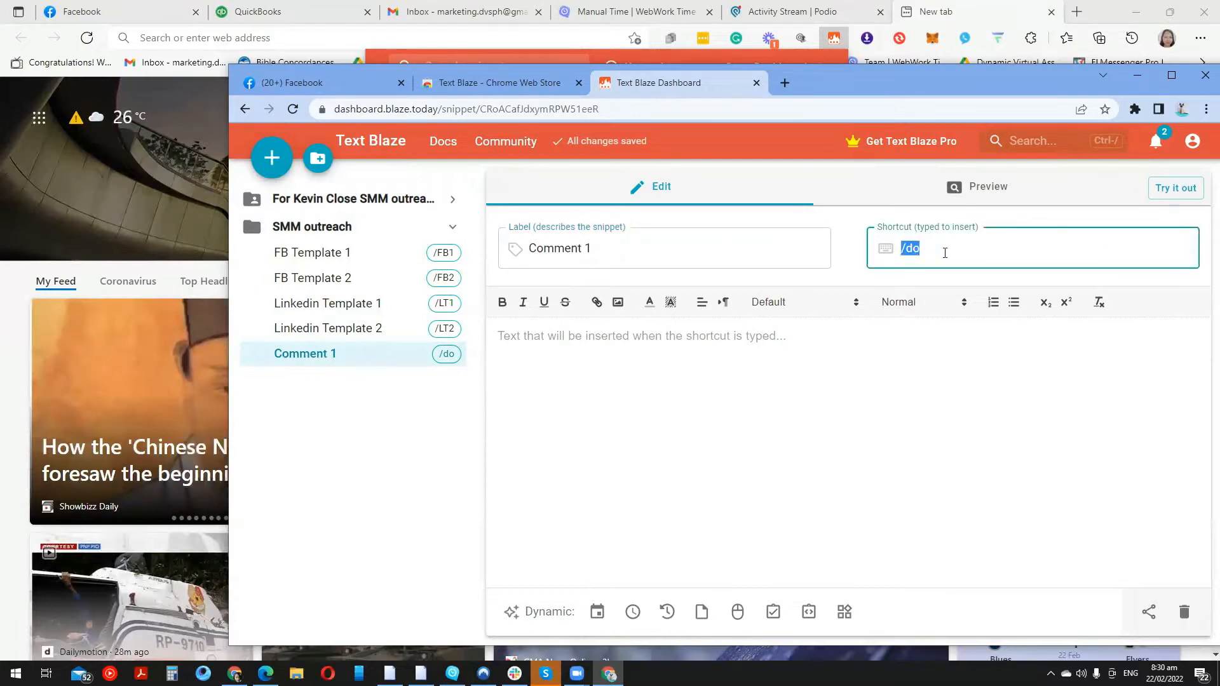
text(/)
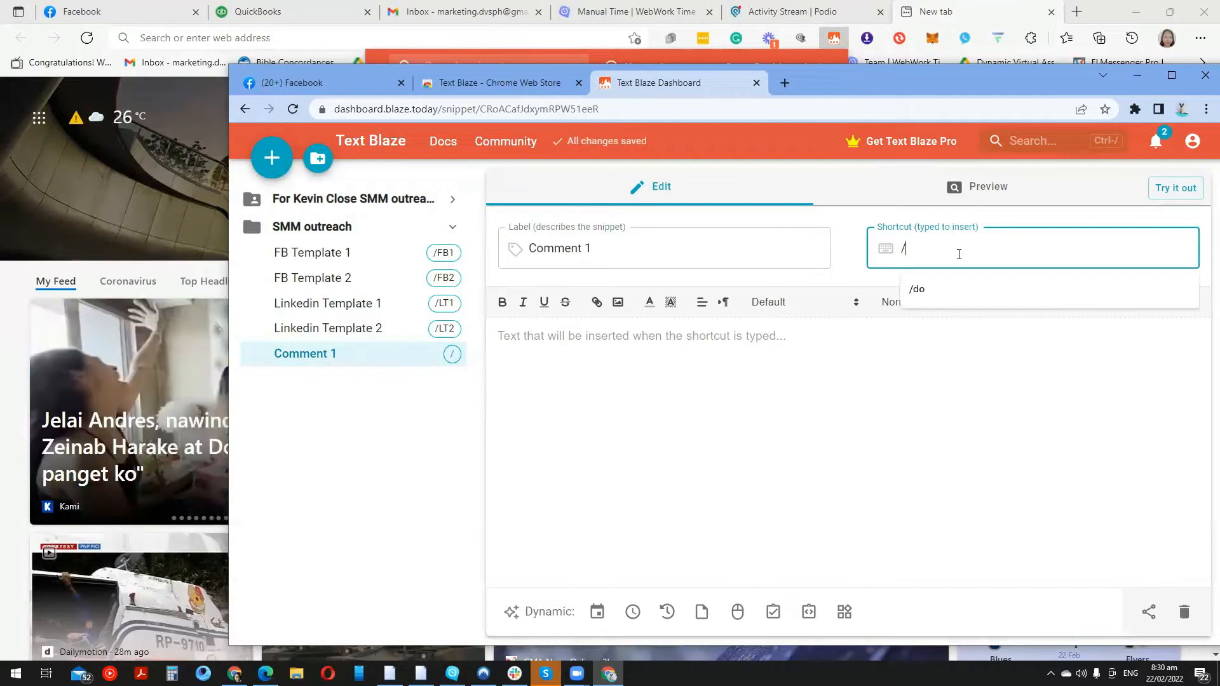
text(C1)
click(436, 433)
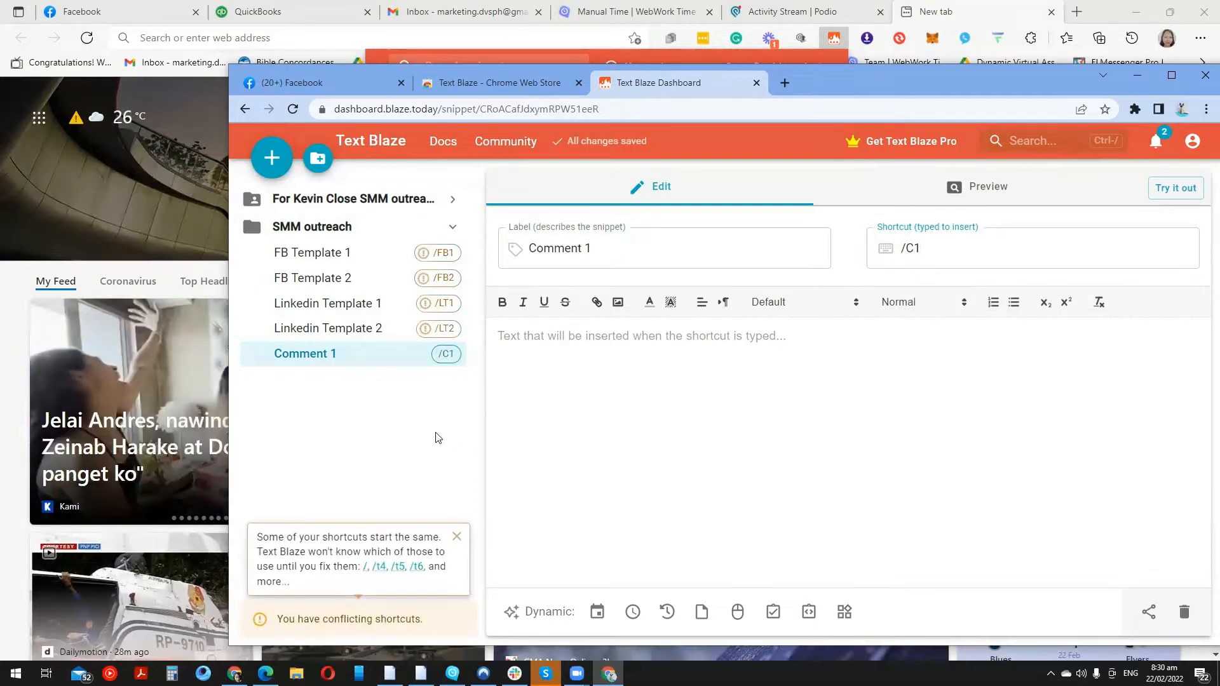
Add another snippet labelled 'Comment 2' with the shortcut /C2
click(272, 156)
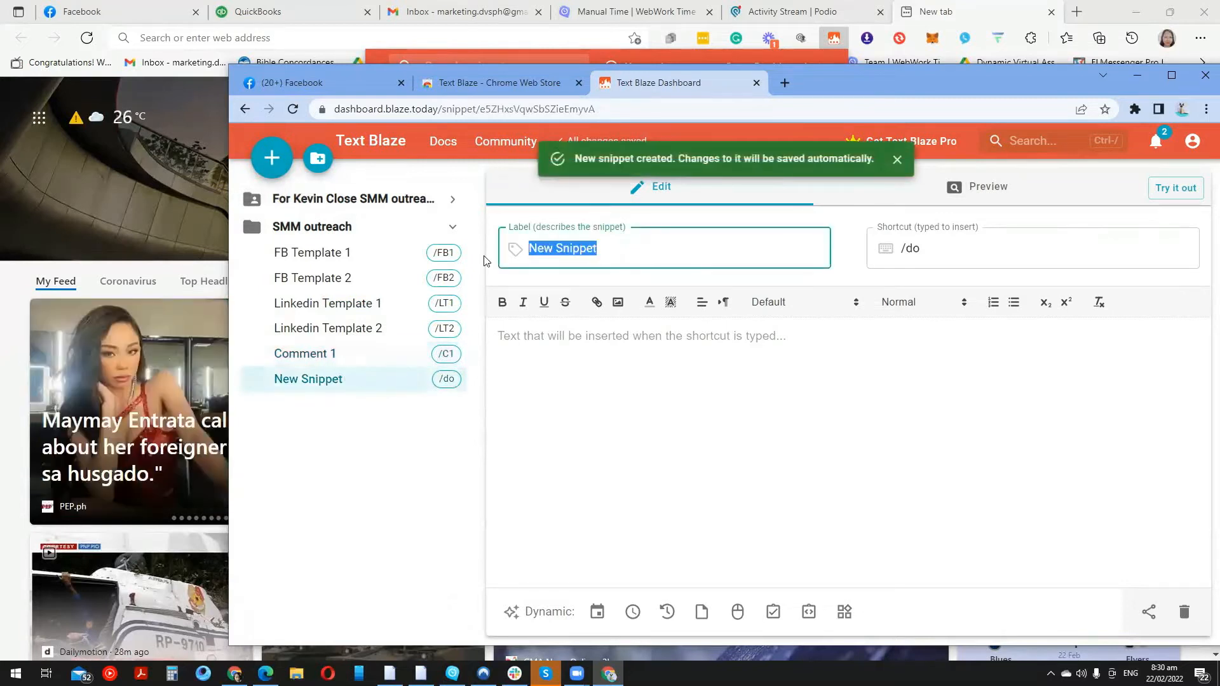
text(Comment 2)
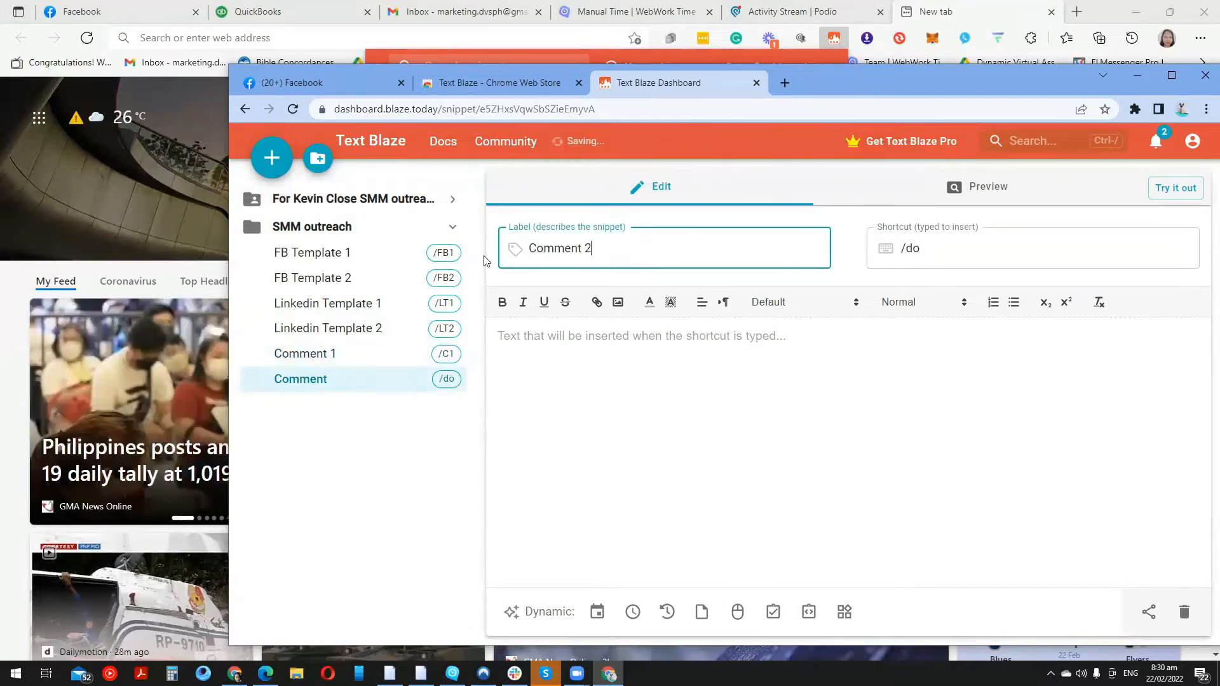
key(Tab)
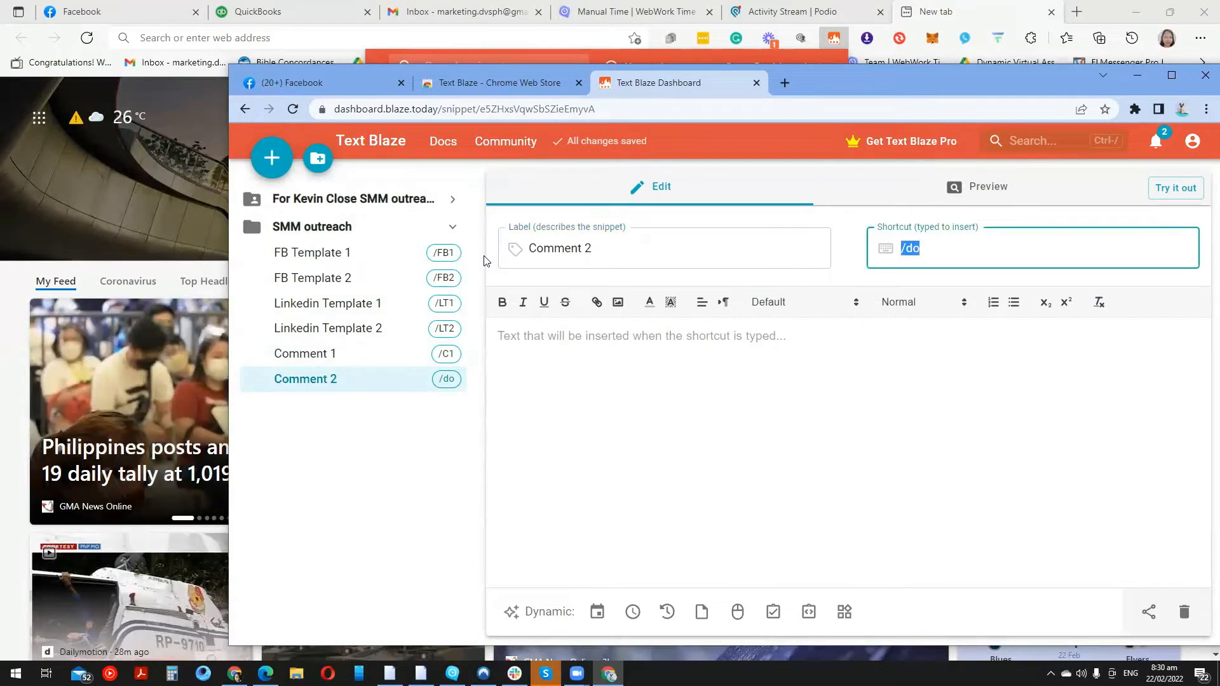
text(/C2)
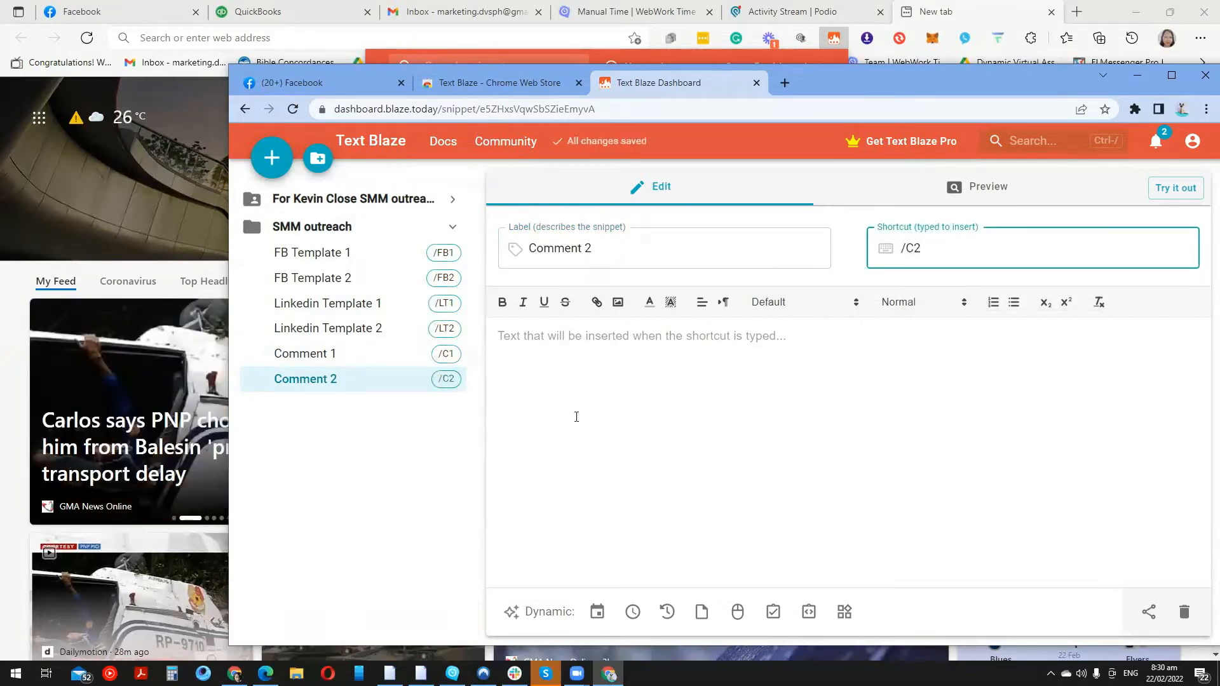
Start FB Template 1 with a greeting about spotting them as an active investor-group member
click(403, 257)
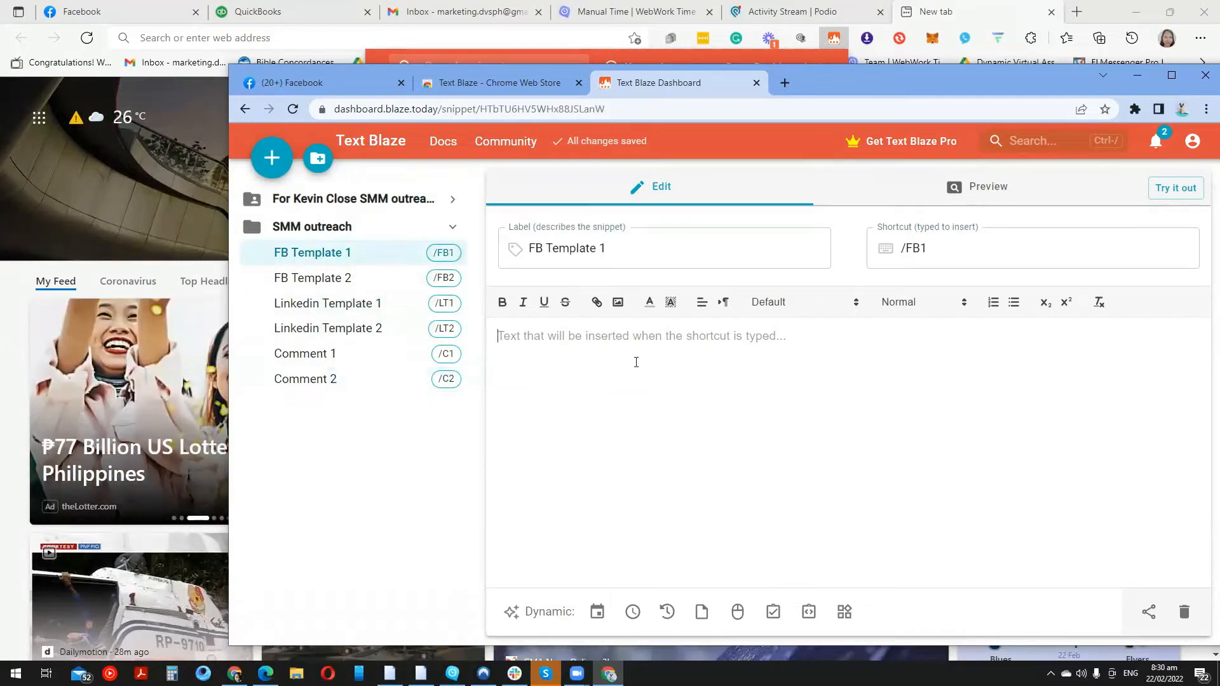
text(Hello)
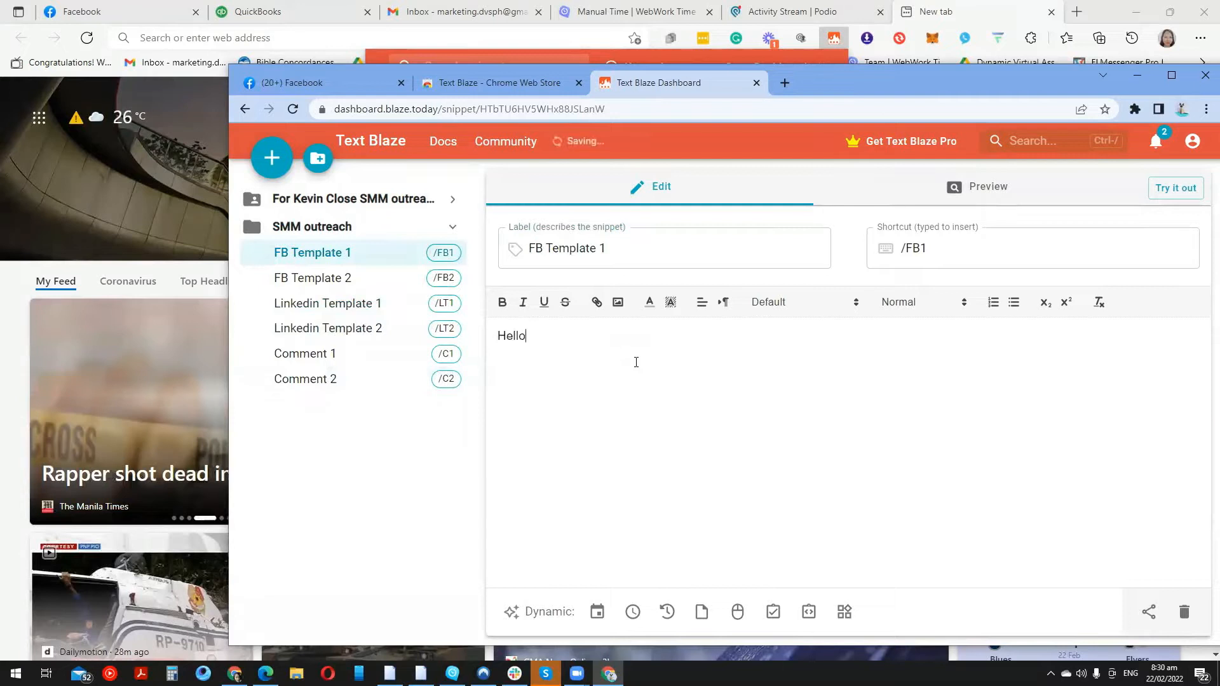
text(,)
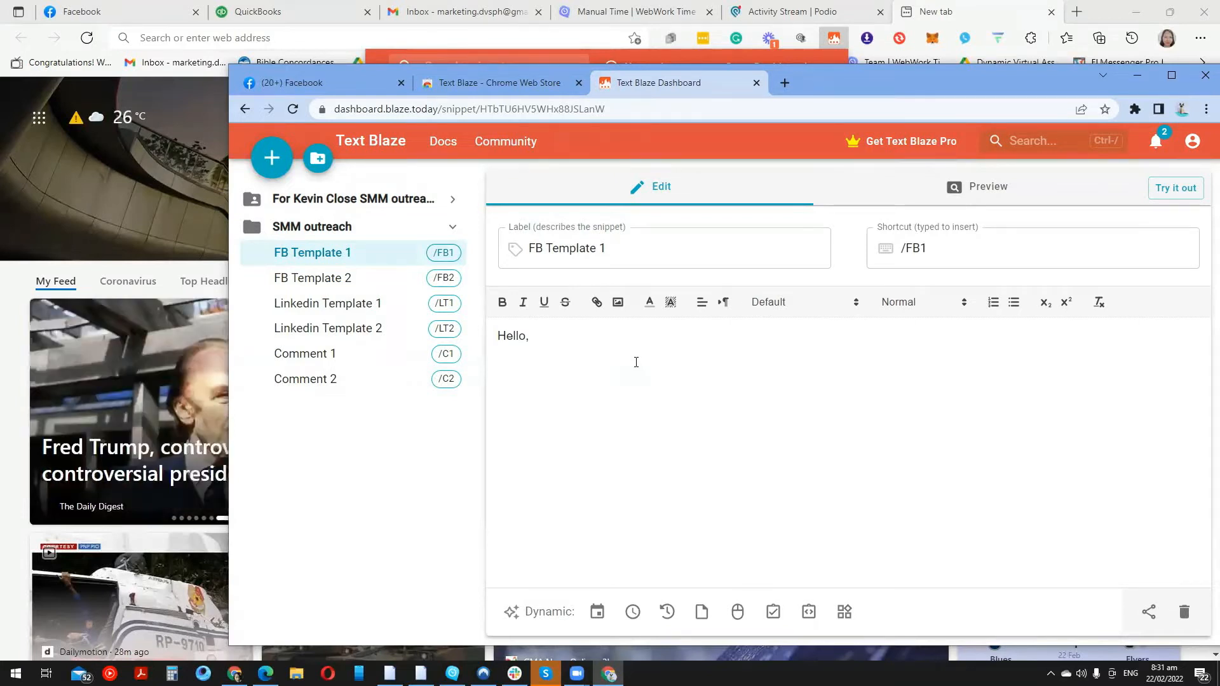
text(this  is Carine)
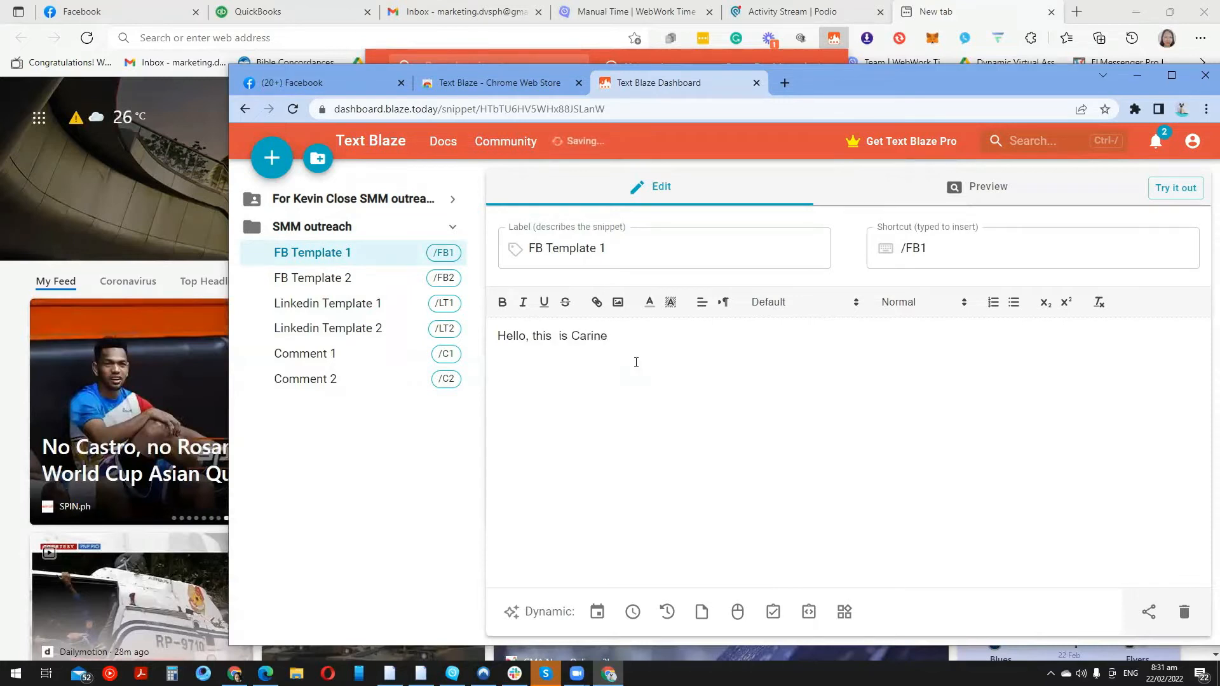
text(. I saw up)
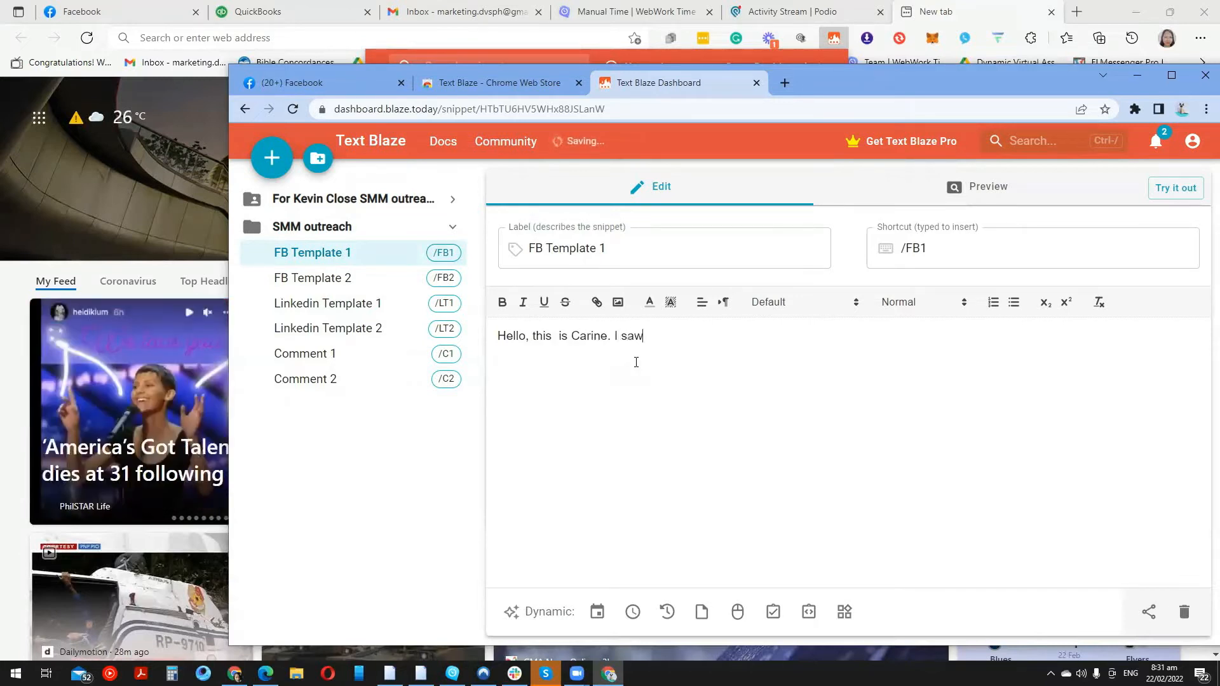
key(BackSpace)
text(you in )
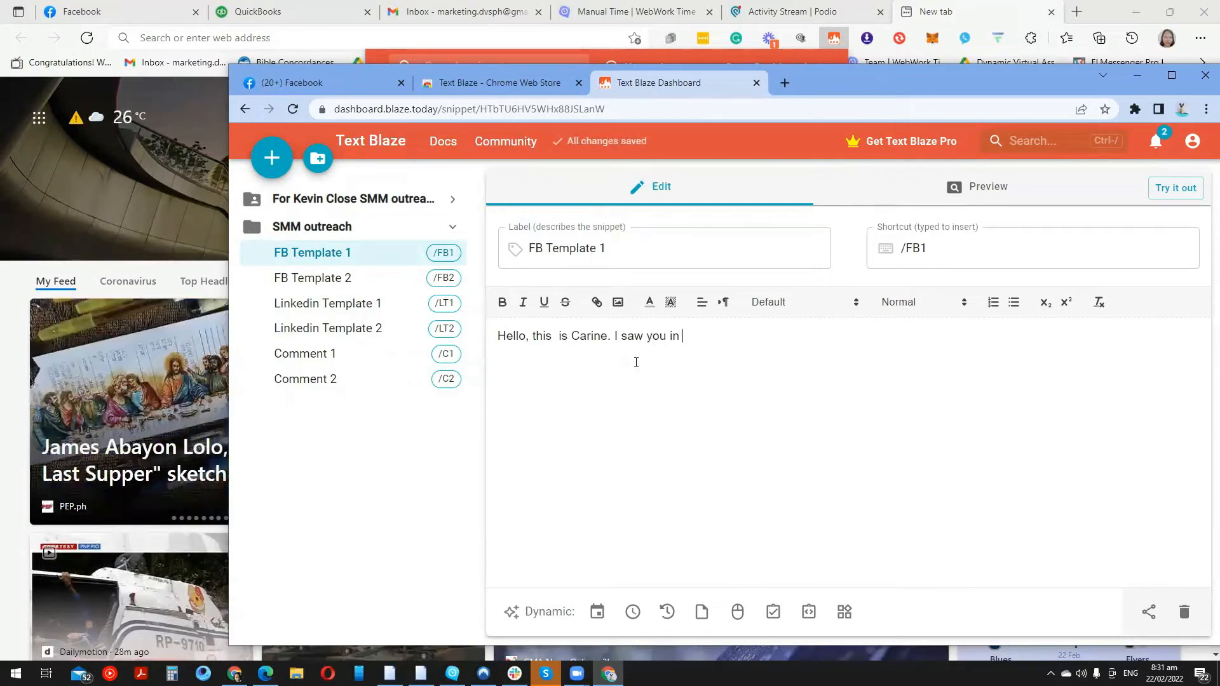
text(a real)
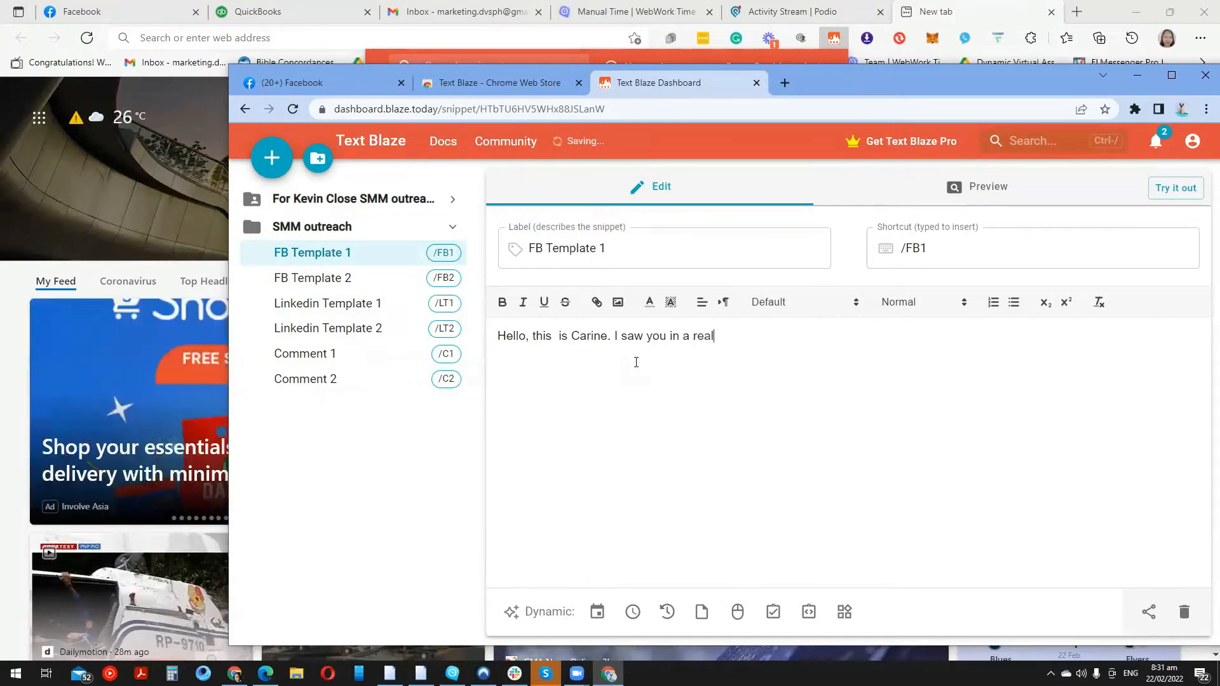
text( estate investor group an)
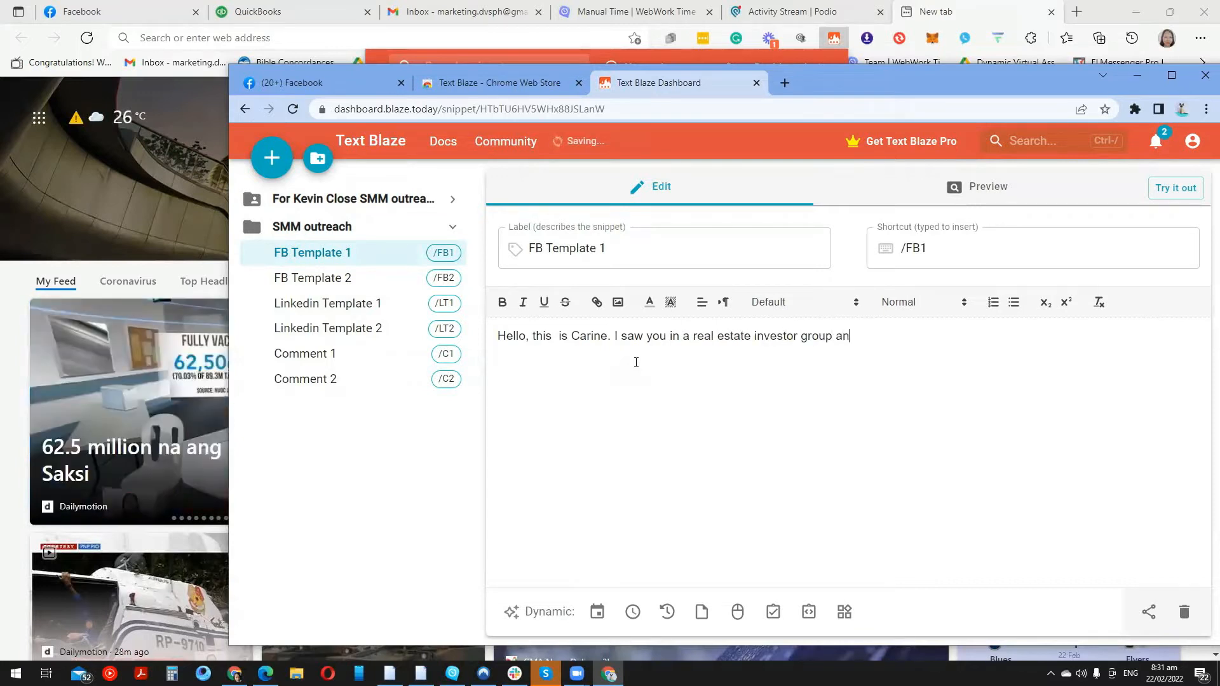
text(d I believe that)
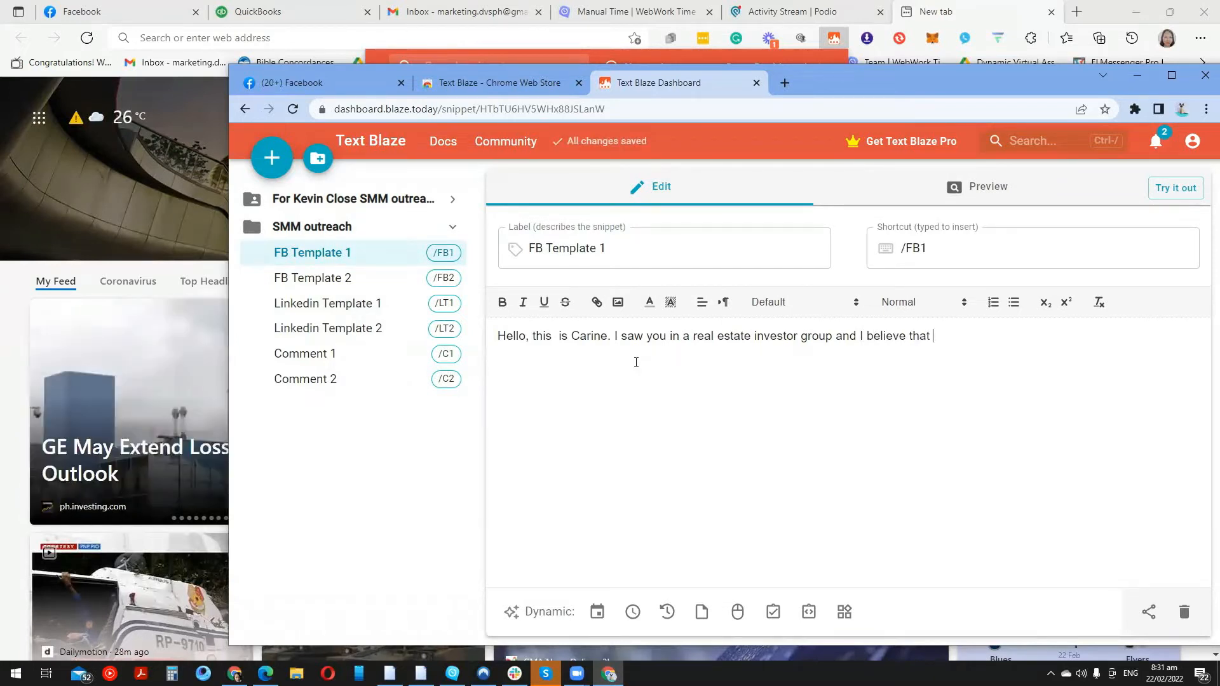
text( you are qact)
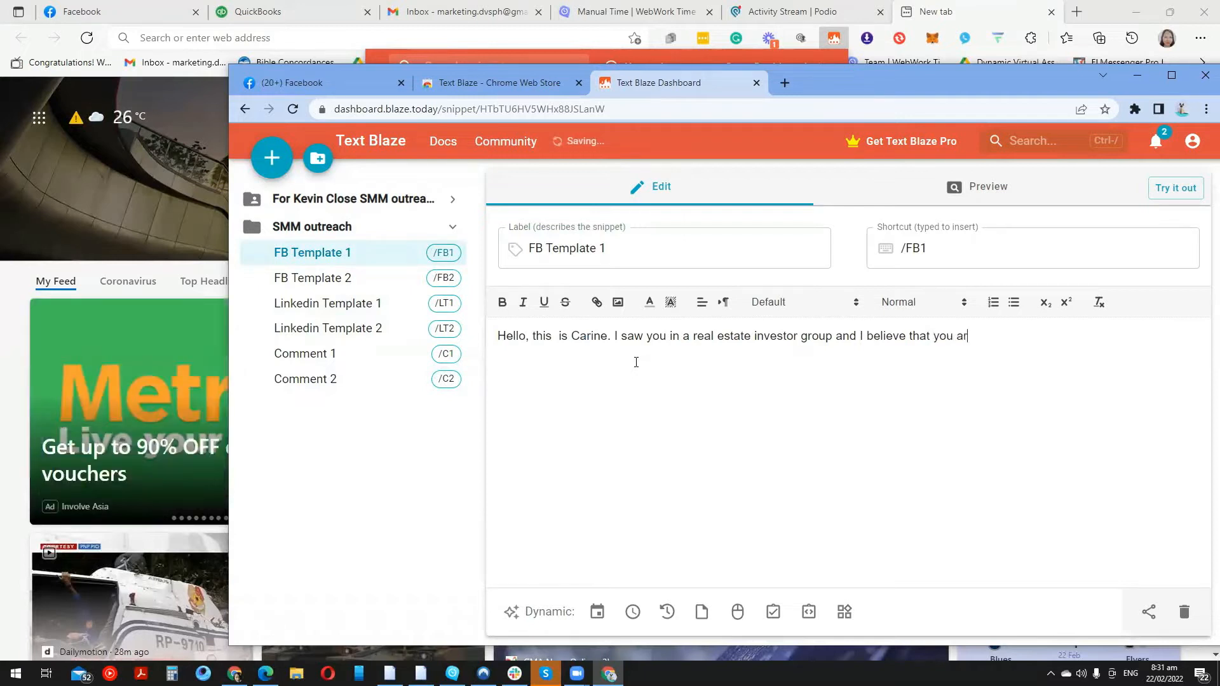
key(BackSpace)
key(BackSpace)
key(BackSpace)
text(active member)
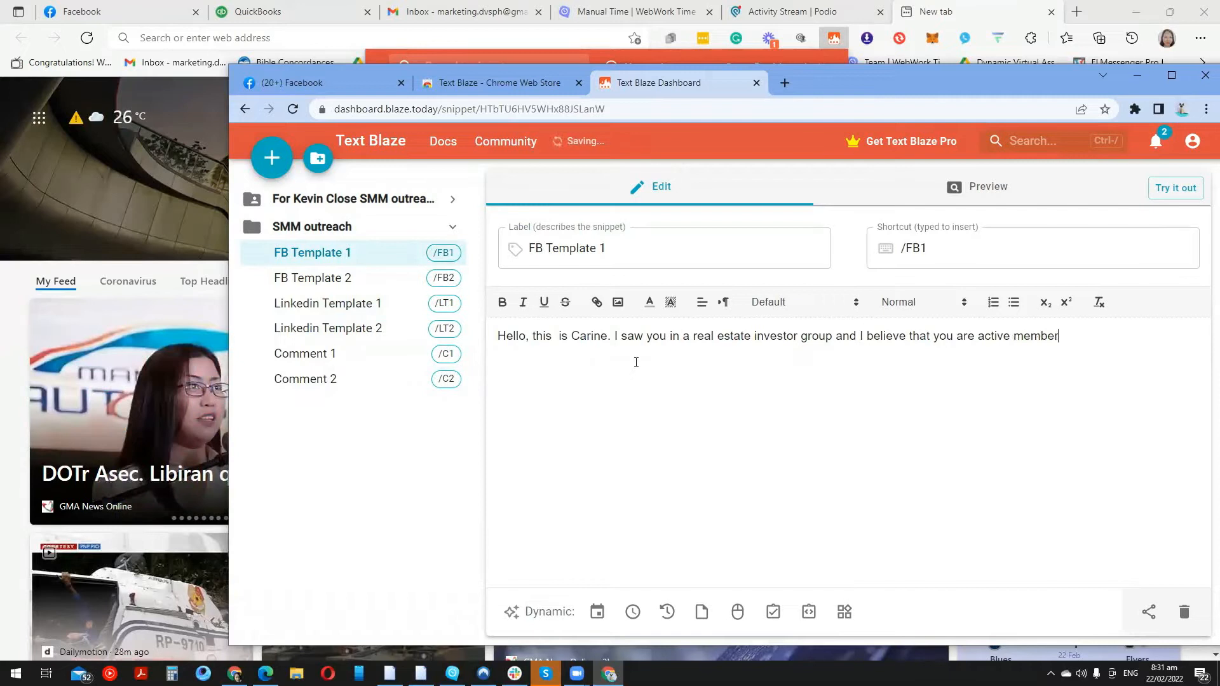
text(. I just)
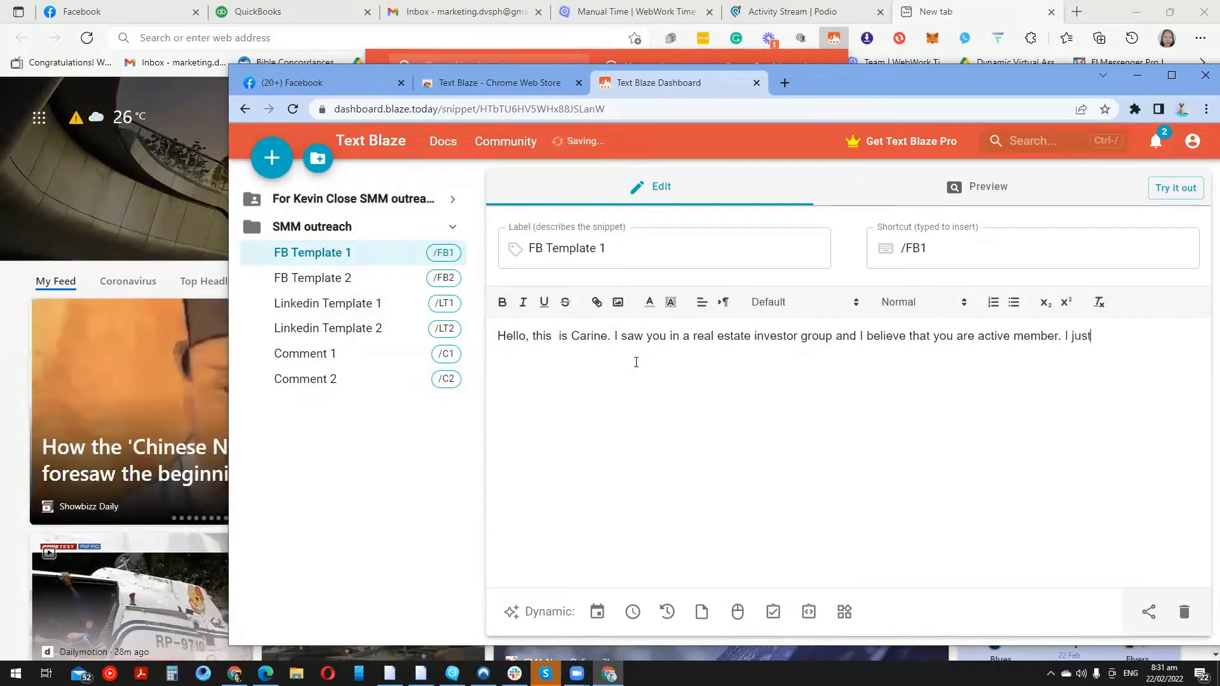
text( want to)
Finish FB Template 1 with 'I just want to connect with other investors in the US.'
text(make)
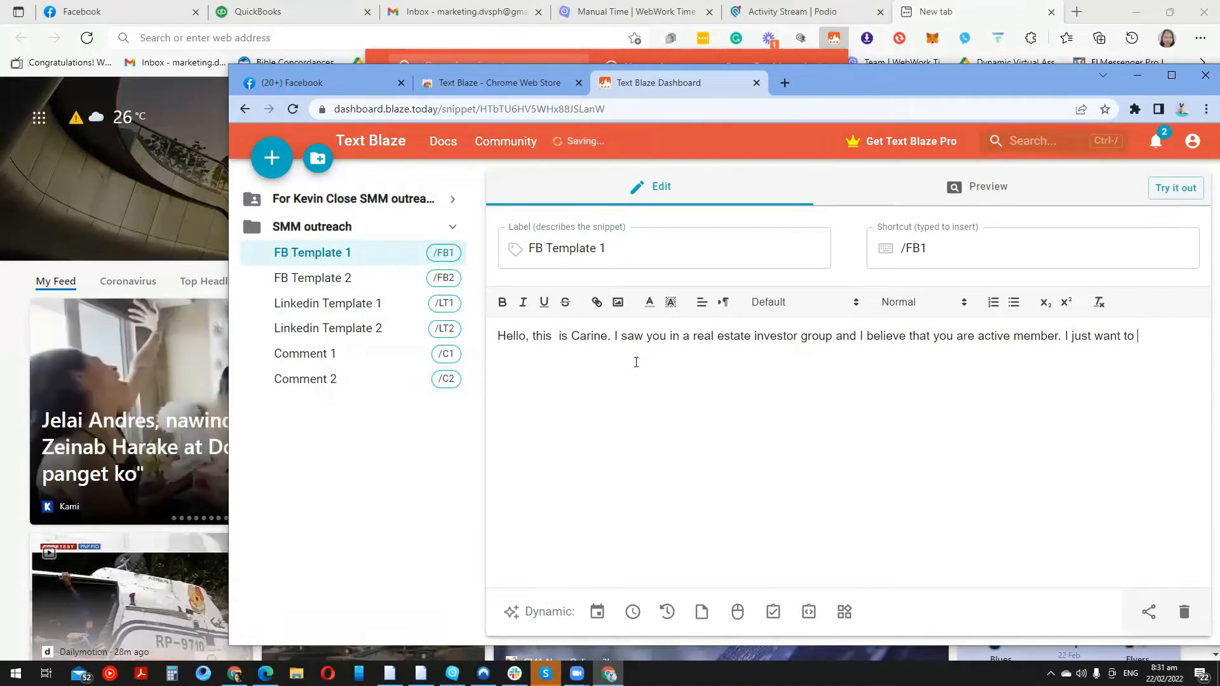
text(sa)
text(y hi and)
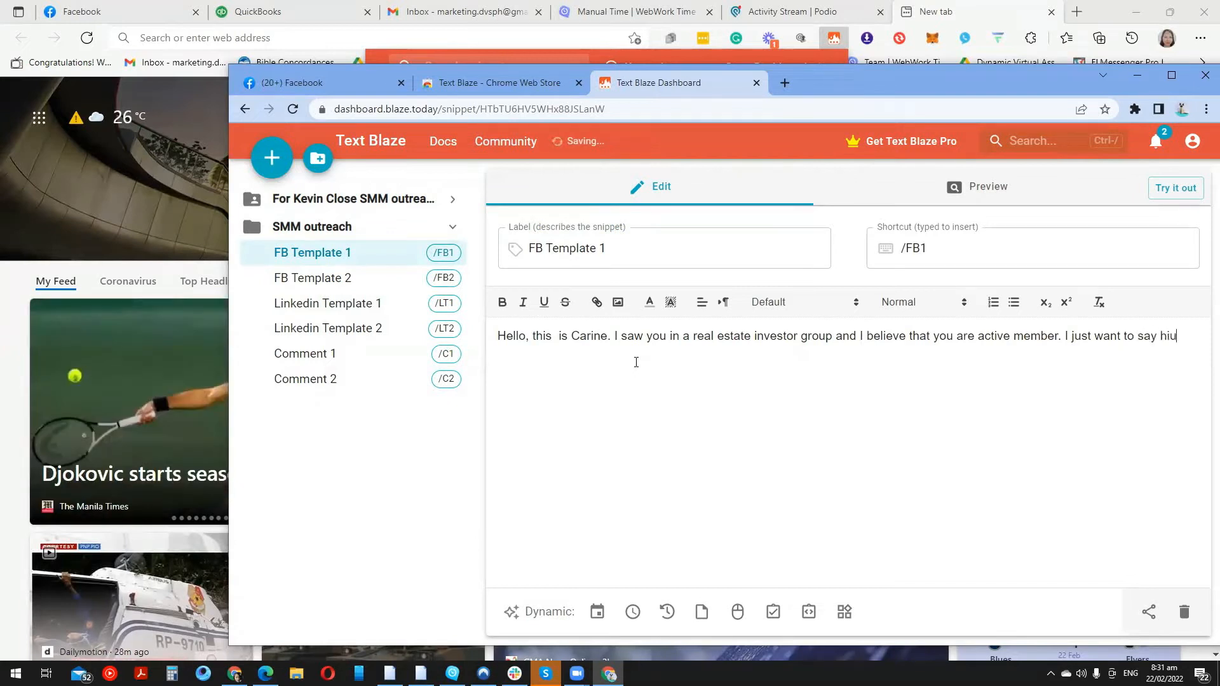
key(BackSpace)
key(BackSpace)
key(BackSpace)
key(BackSpace)
key(BackSpace)
key(BackSpace)
key(BackSpace)
key(BackSpace)
key(BackSpace)
key(BackSpace)
key(BackSpace)
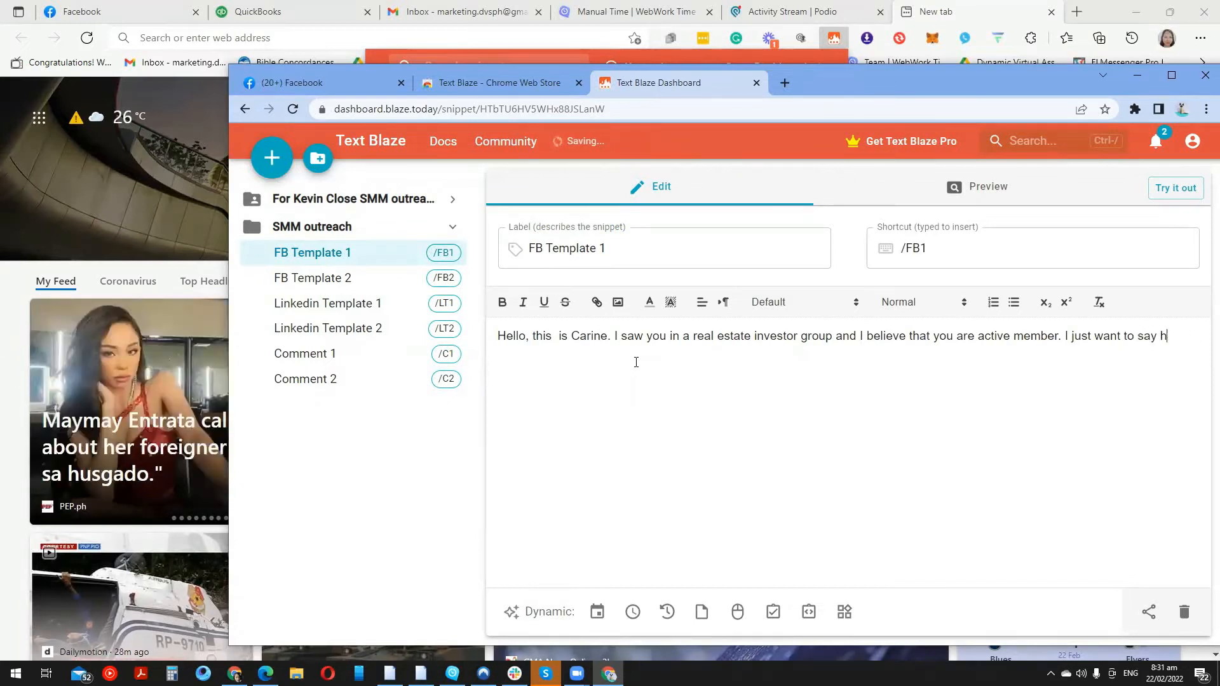
text(connect with oth)
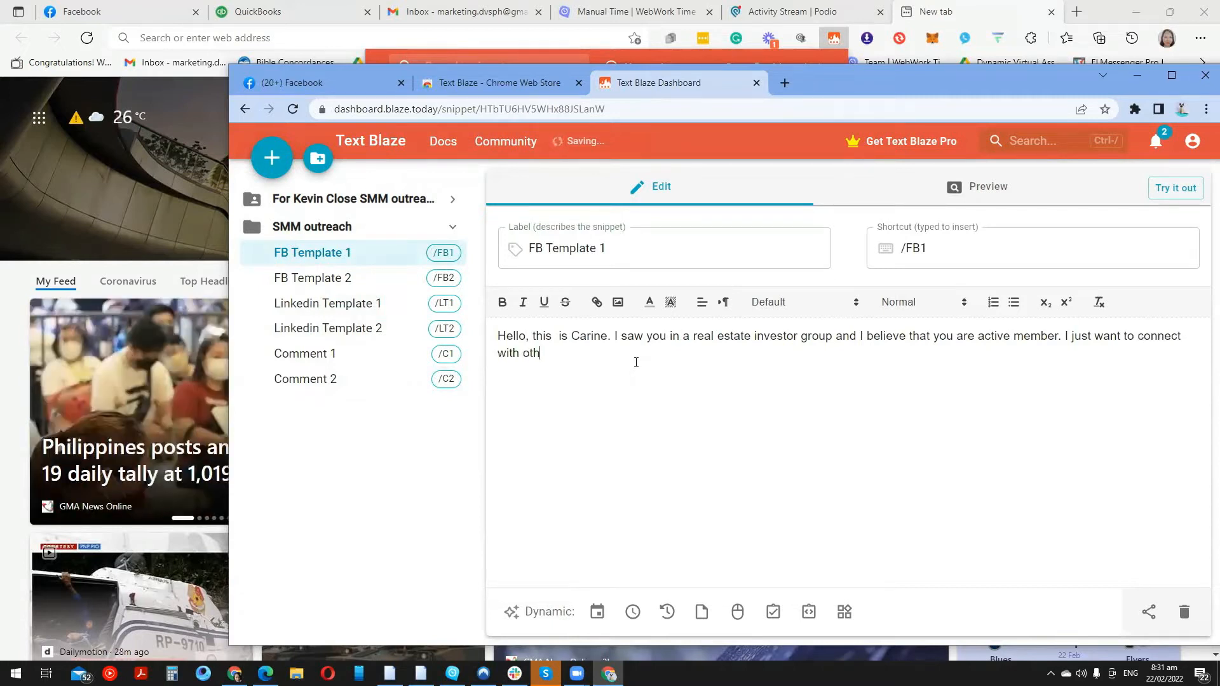
text(er investors )
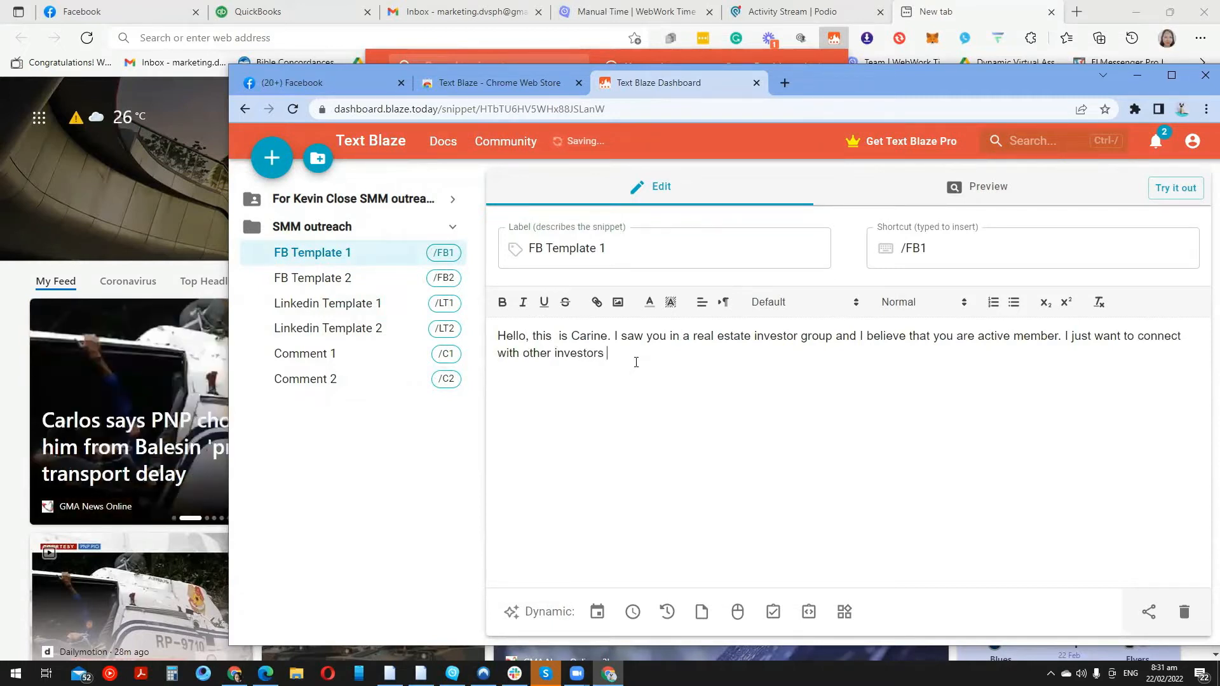
text(in the US)
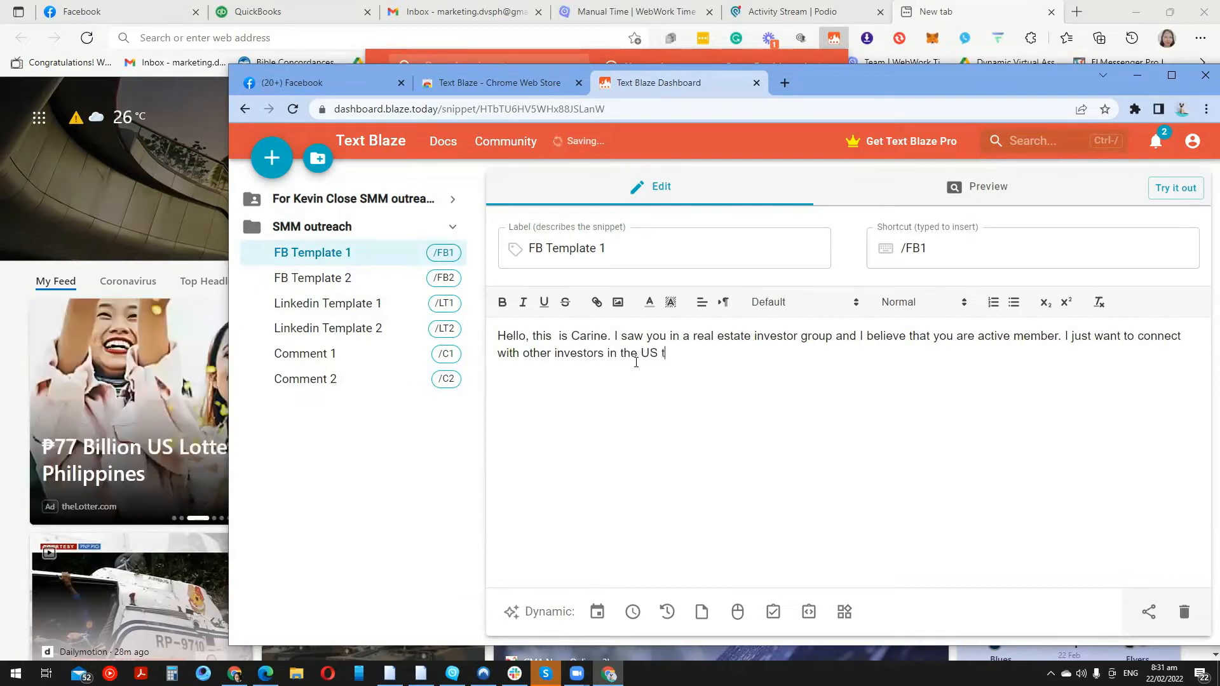
text( t)
key(BackSpace)
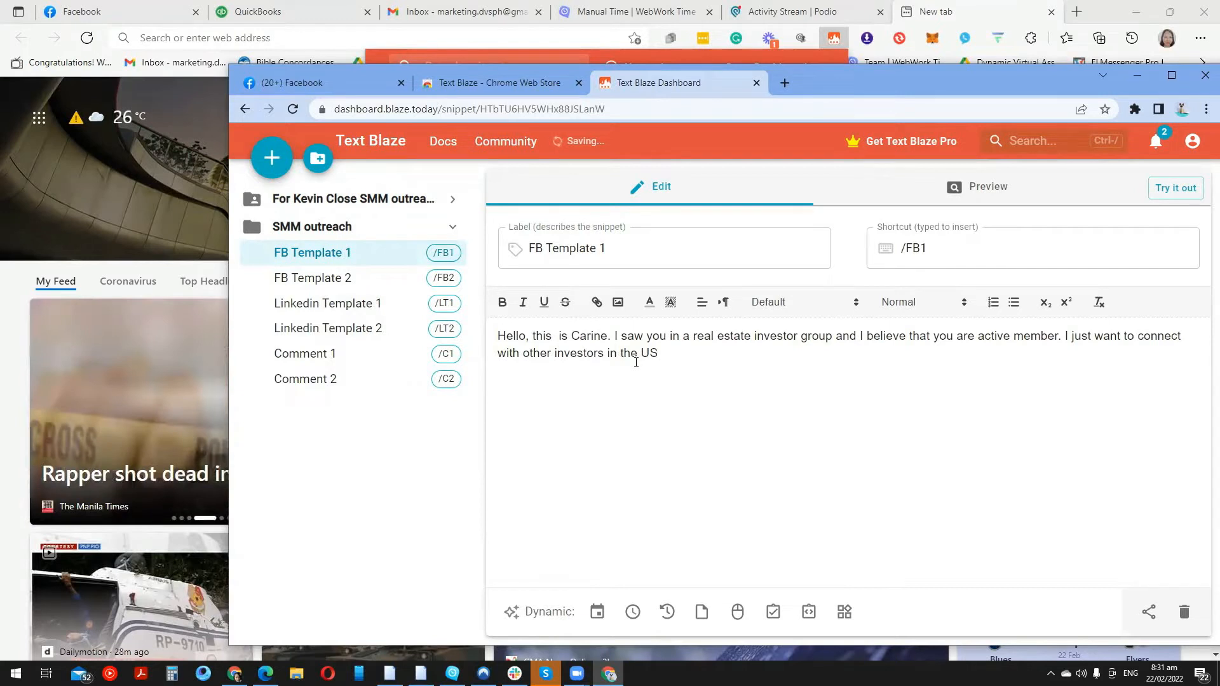
key(BackSpace)
text(.)
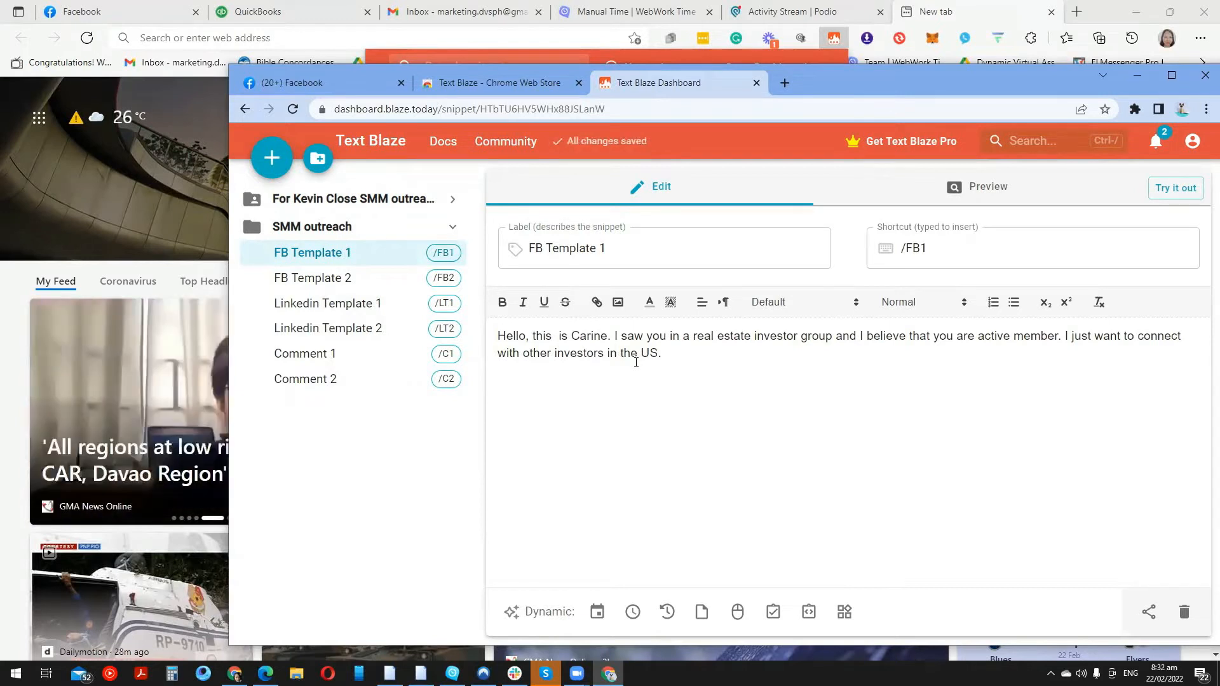
click(360, 282)
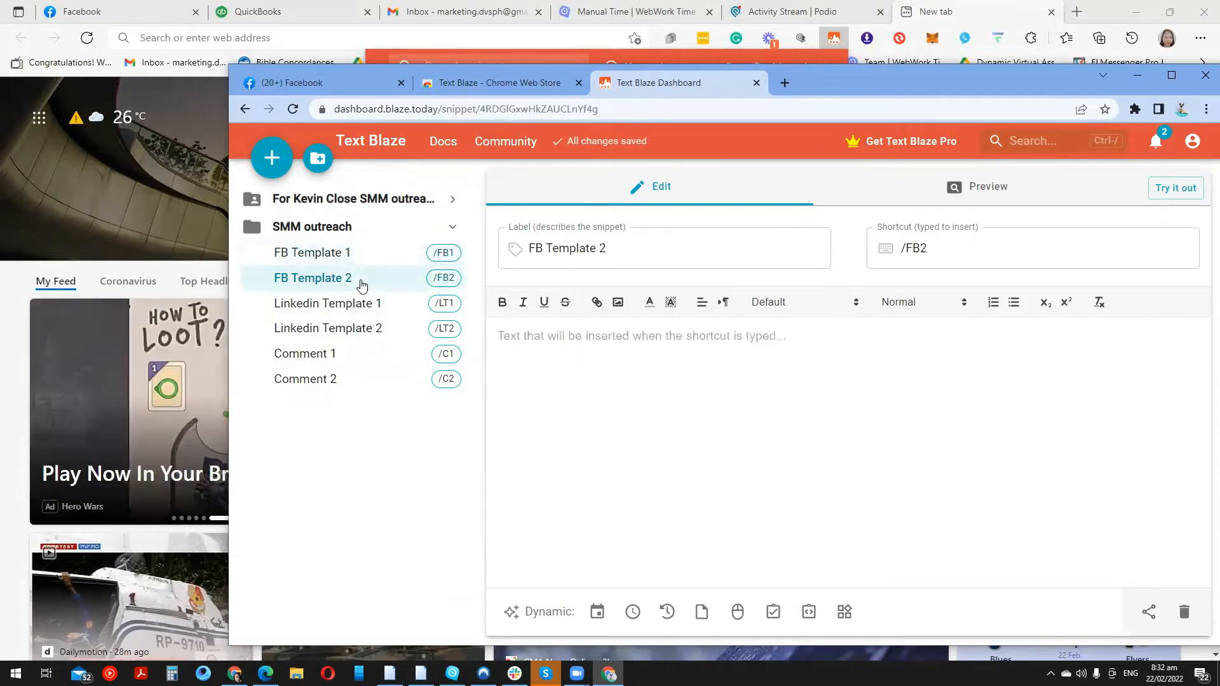
Write FB Template 2: 'Hey! How are you?', fellow investor, new to investing, seeking like-minded people
click(585, 389)
text(Hey!)
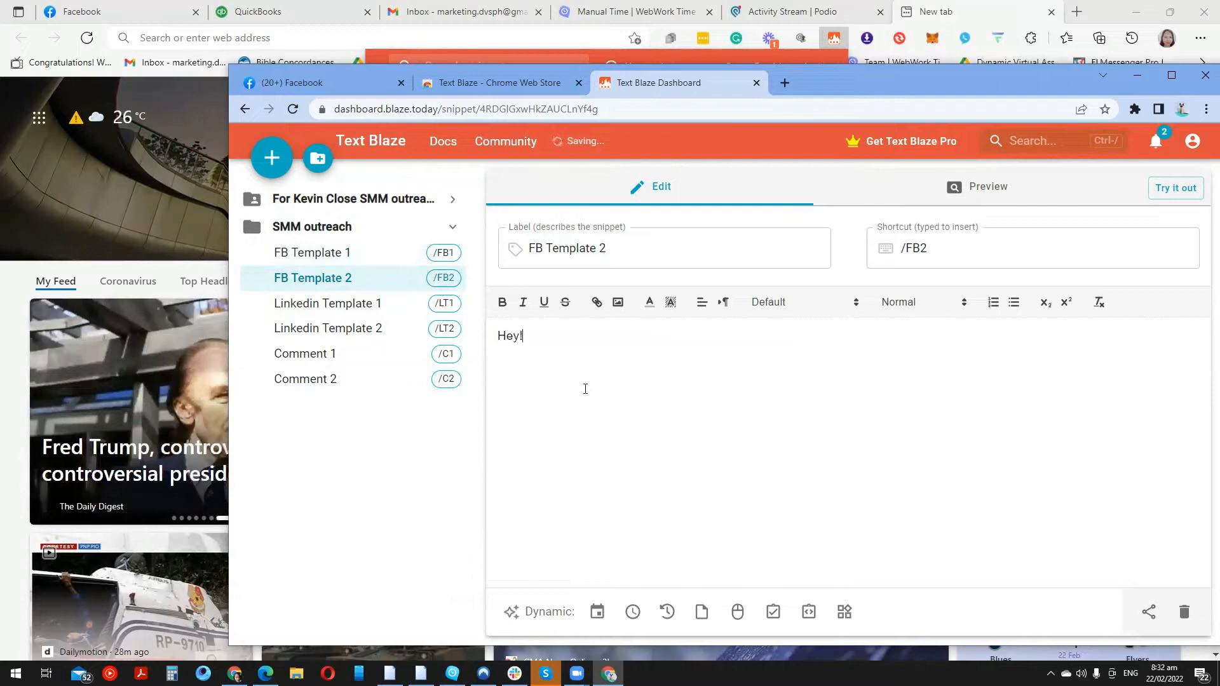
text( Ho)
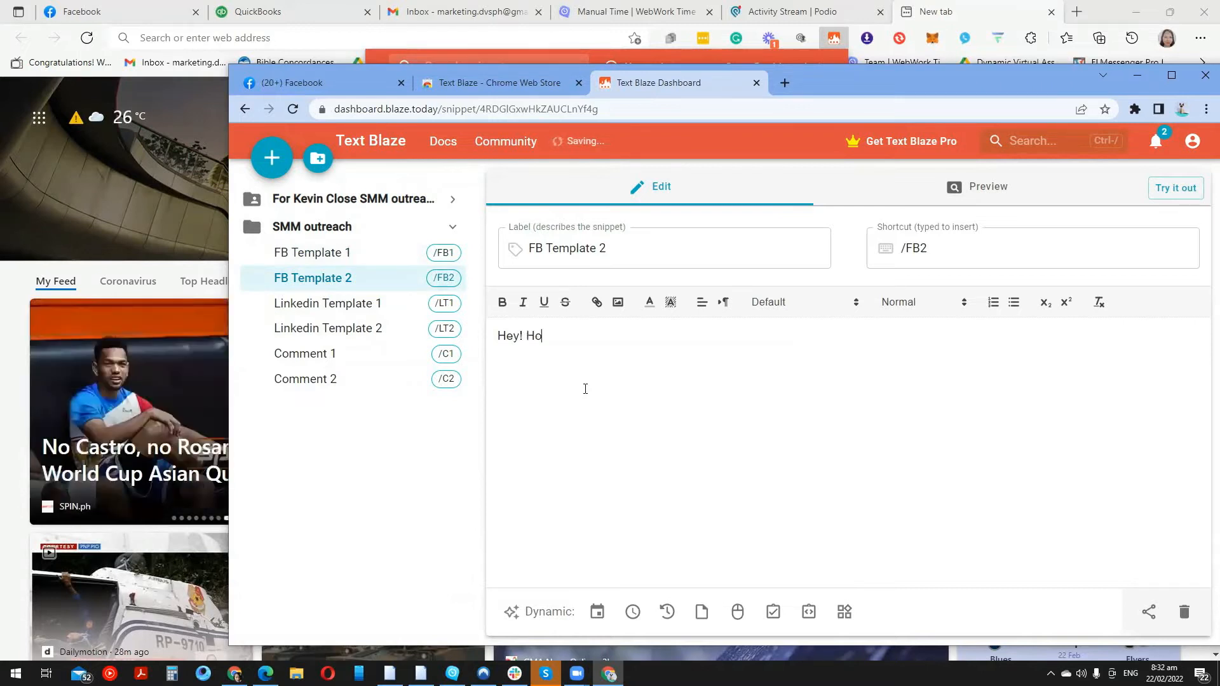
text(w are you? I)
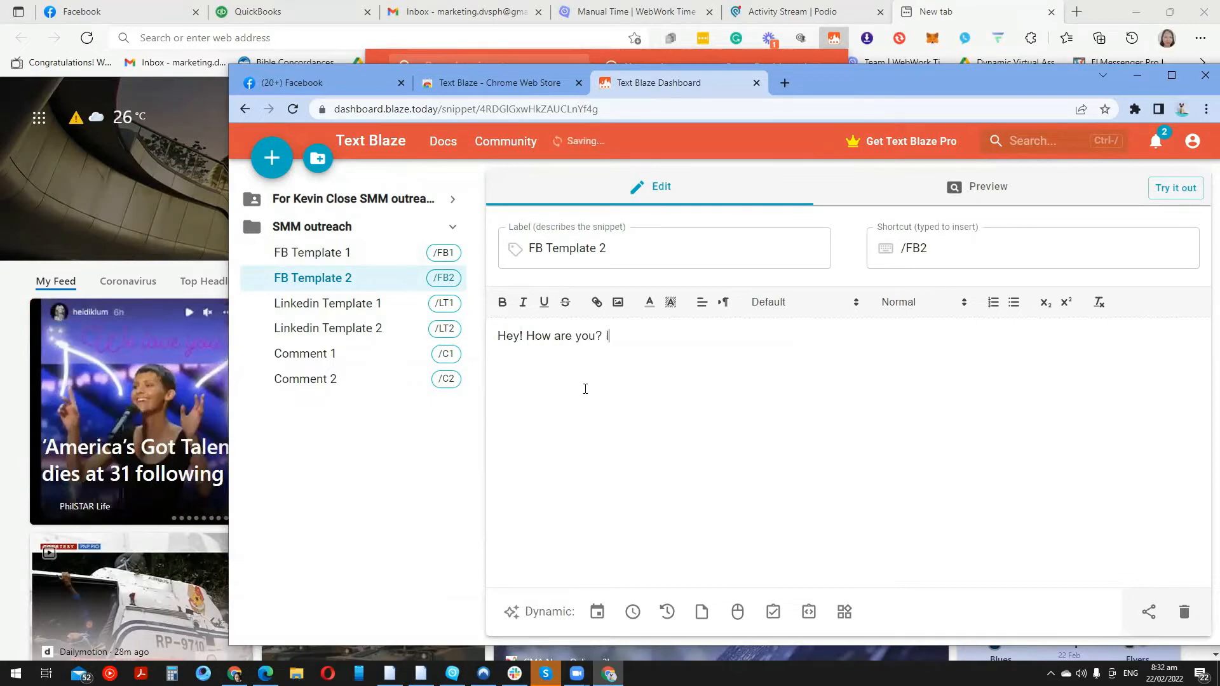
text( saw that you are also)
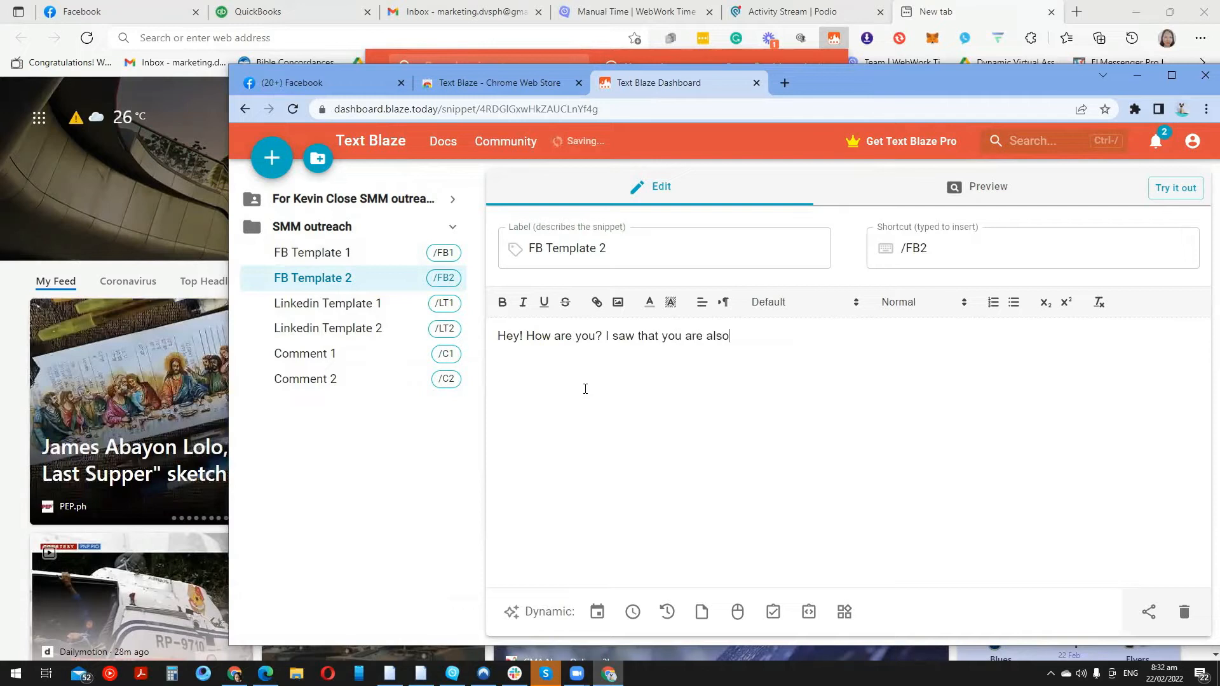
text( an rea)
key(BackSpace)
key(BackSpace)
key(BackSpace)
text(real estate investor  in)
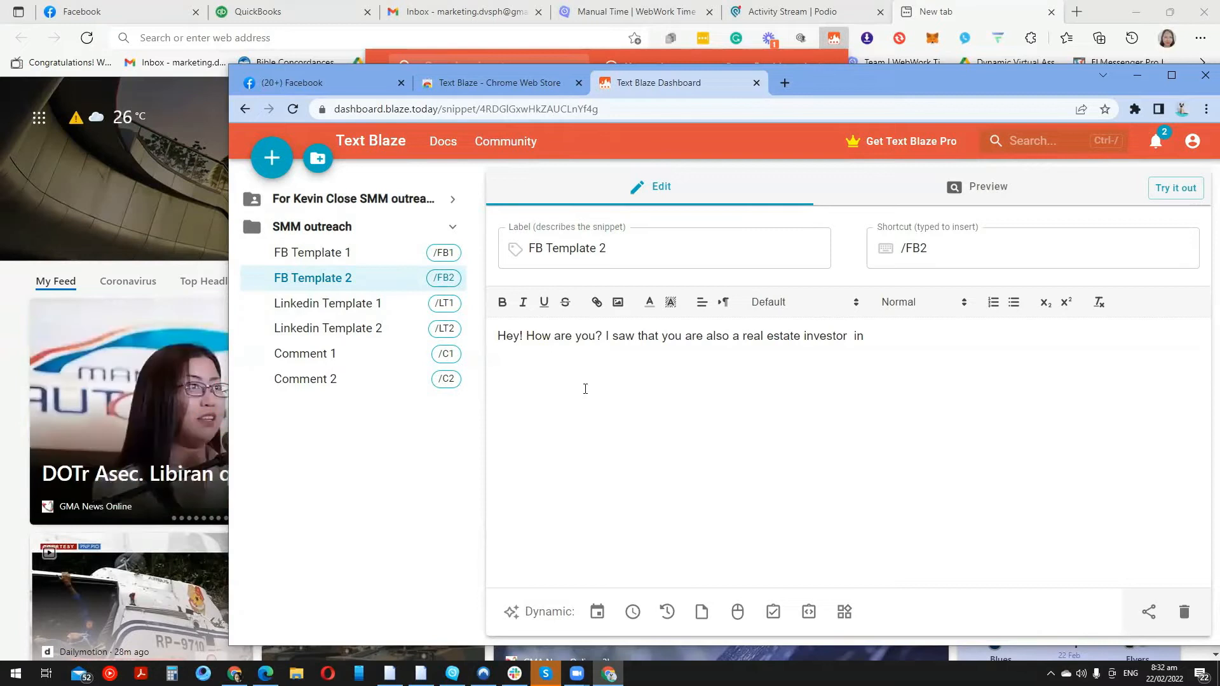
text(. I am new in real estate investing and )
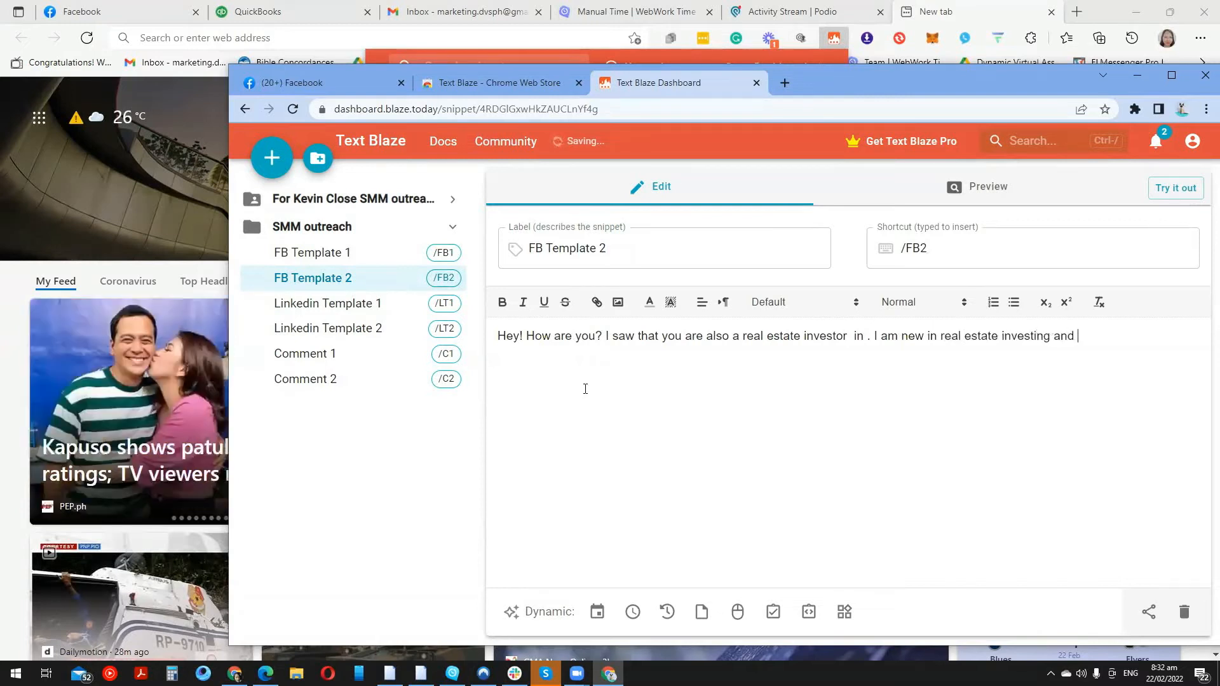
text(I want to get in touch with lui)
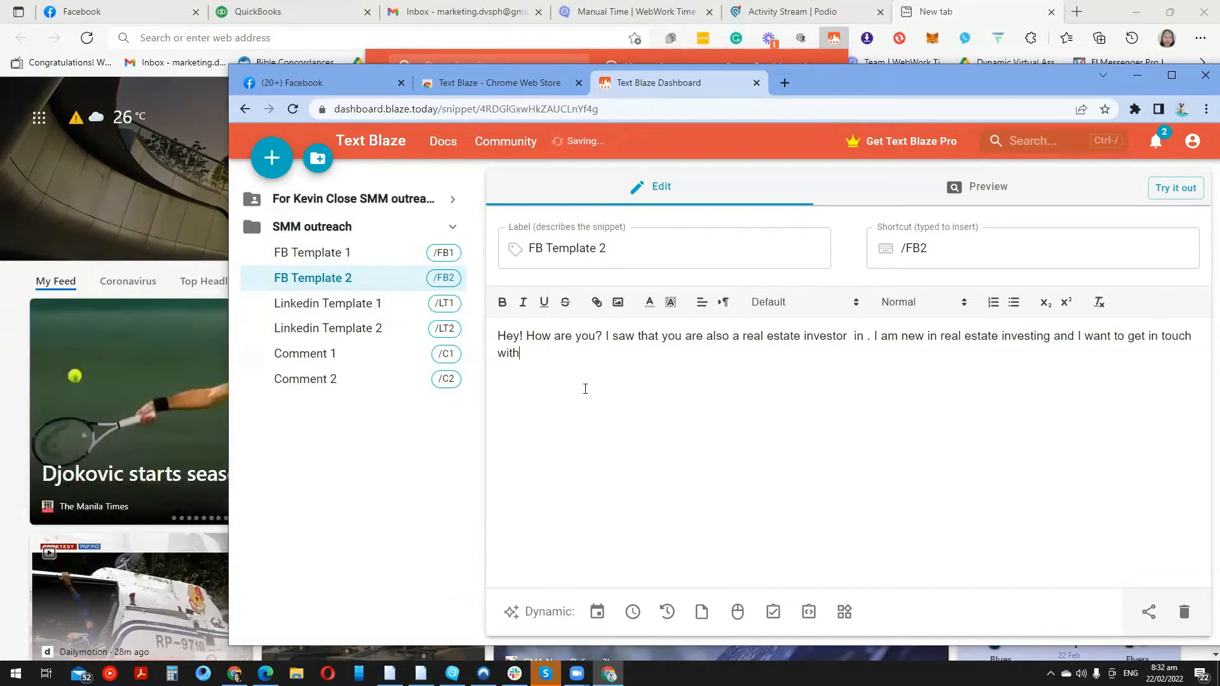
key(BackSpace)
key(BackSpace)
text(ike minded people.)
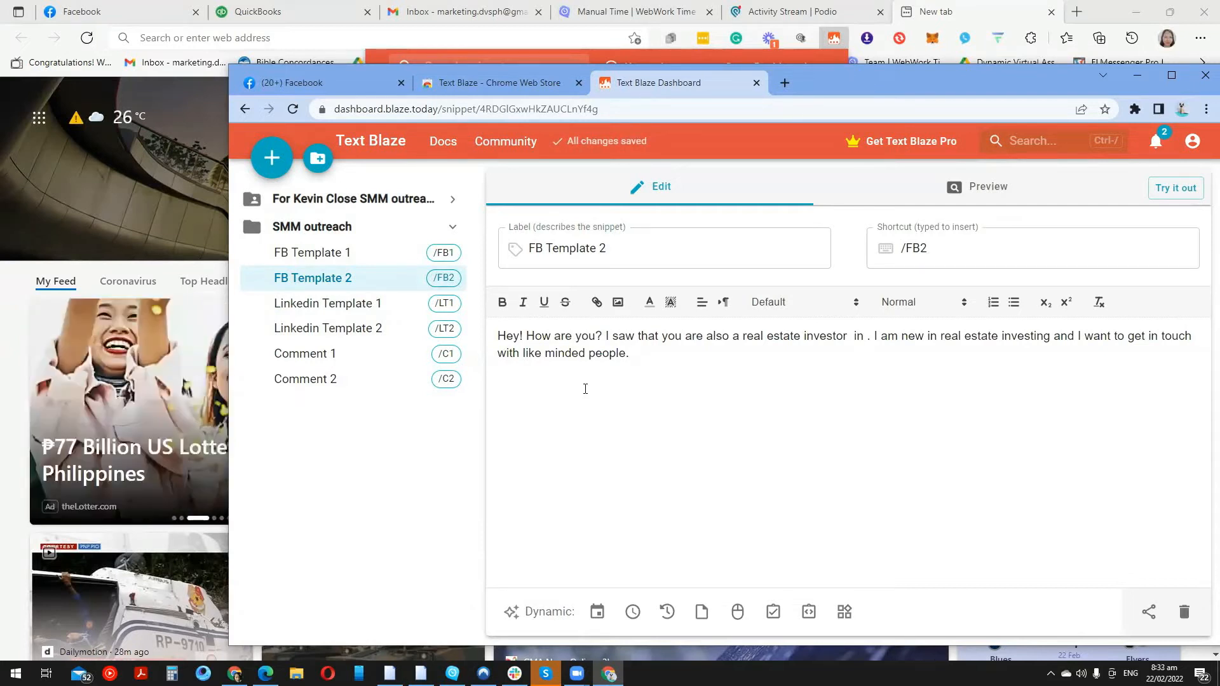
Write Linkedin Template 1 thanking them for accepting the connection request and wanting to know them more
click(375, 305)
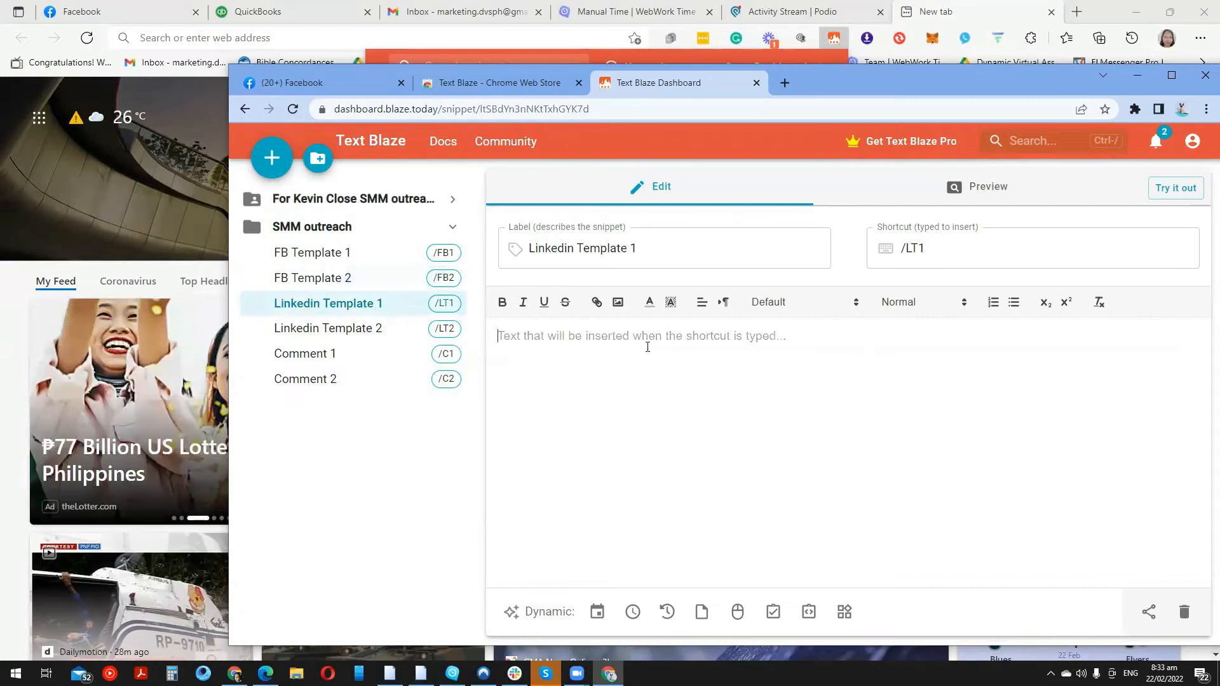
text(Hell)
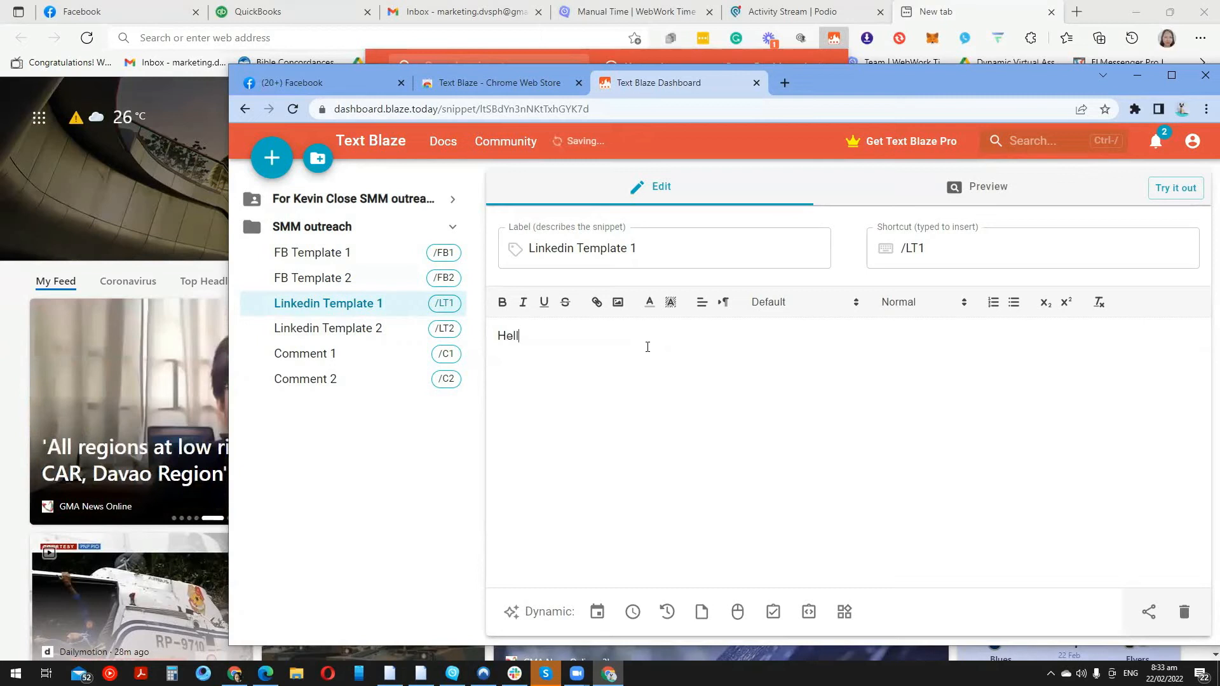
text(o, thank you for accept)
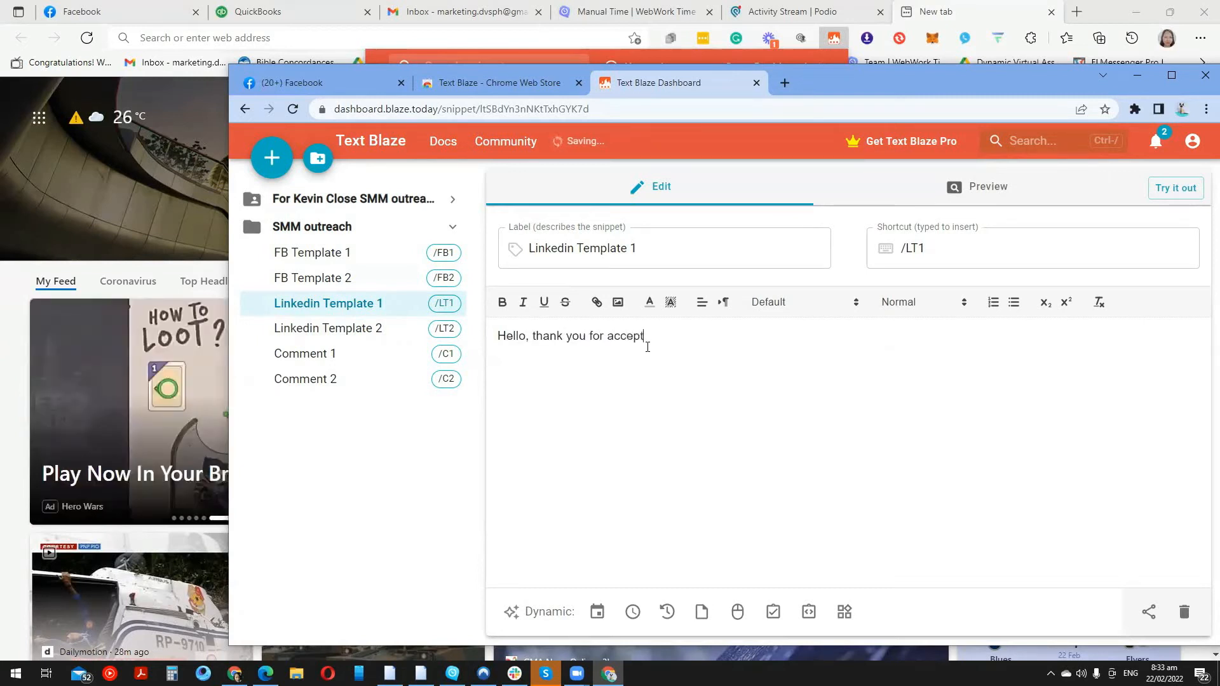
text(ing my connection reqyest)
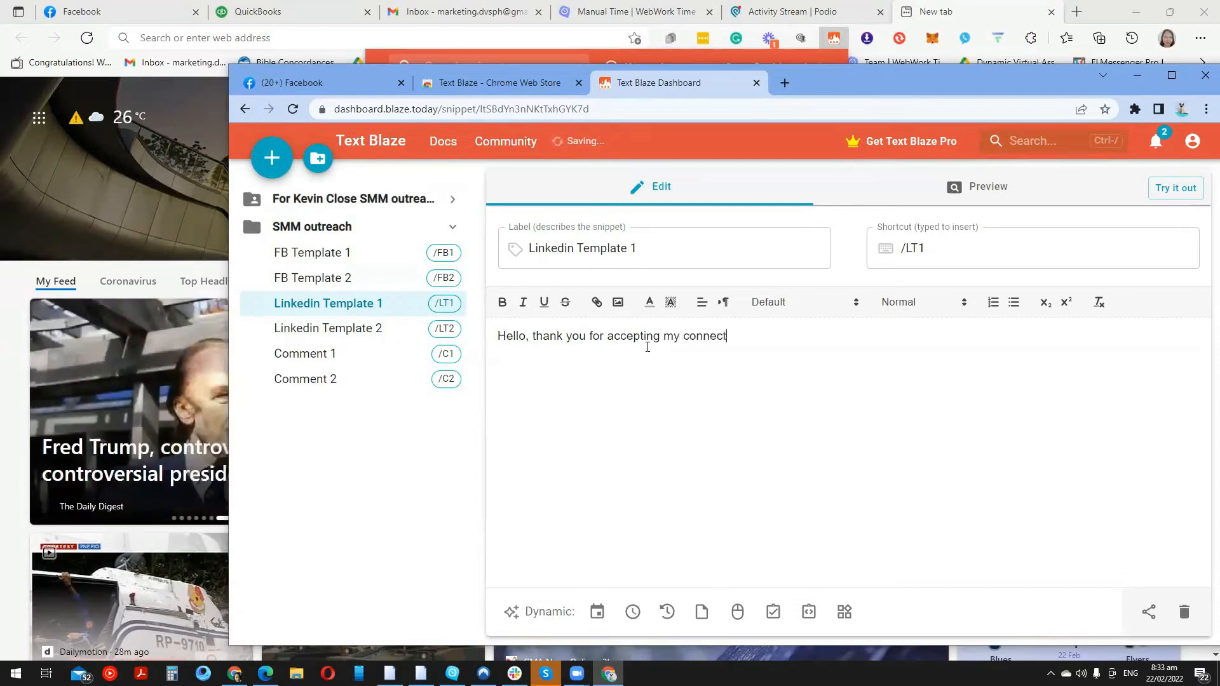
key(BackSpace)
key(BackSpace)
key(BackSpace)
key(BackSpace)
text(ue)
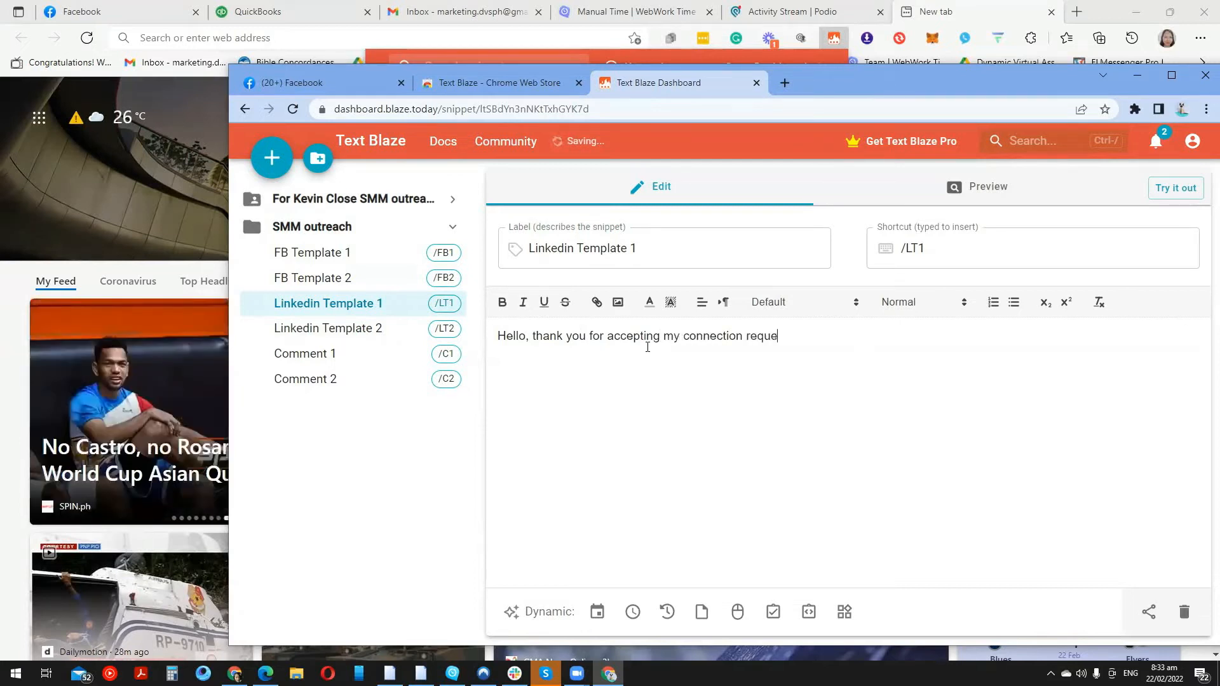
text(st. I know that I)
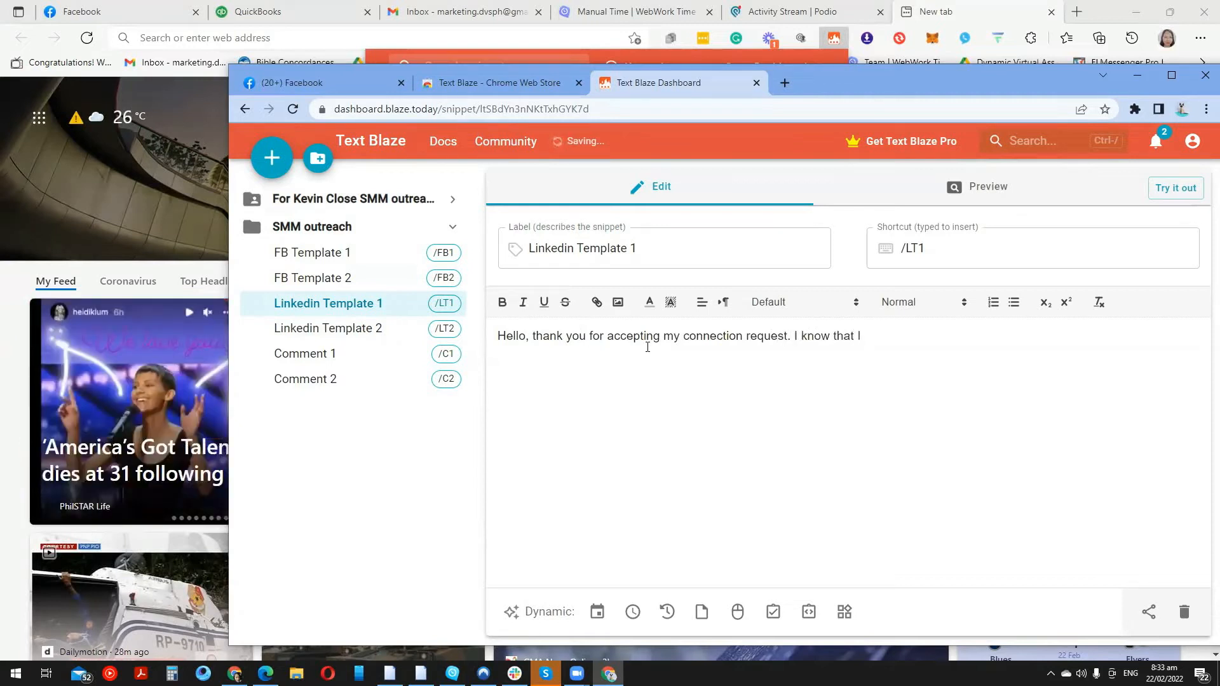
key(BackSpace)
text(you w)
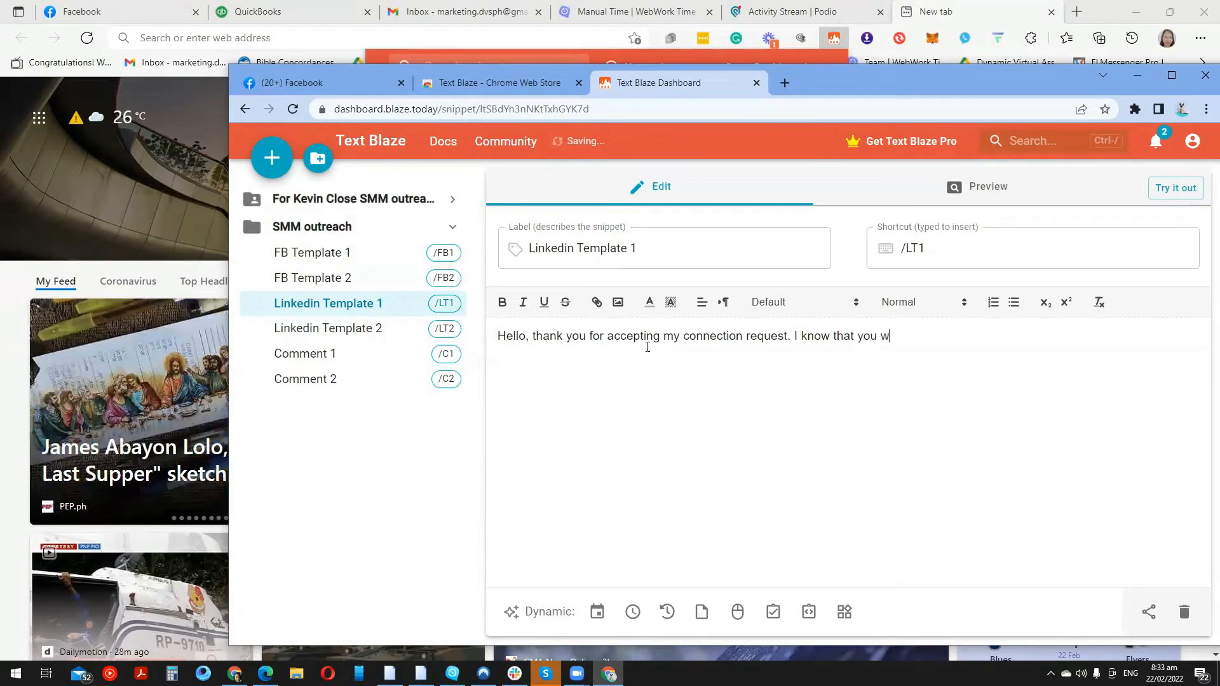
text(ill give value to mu)
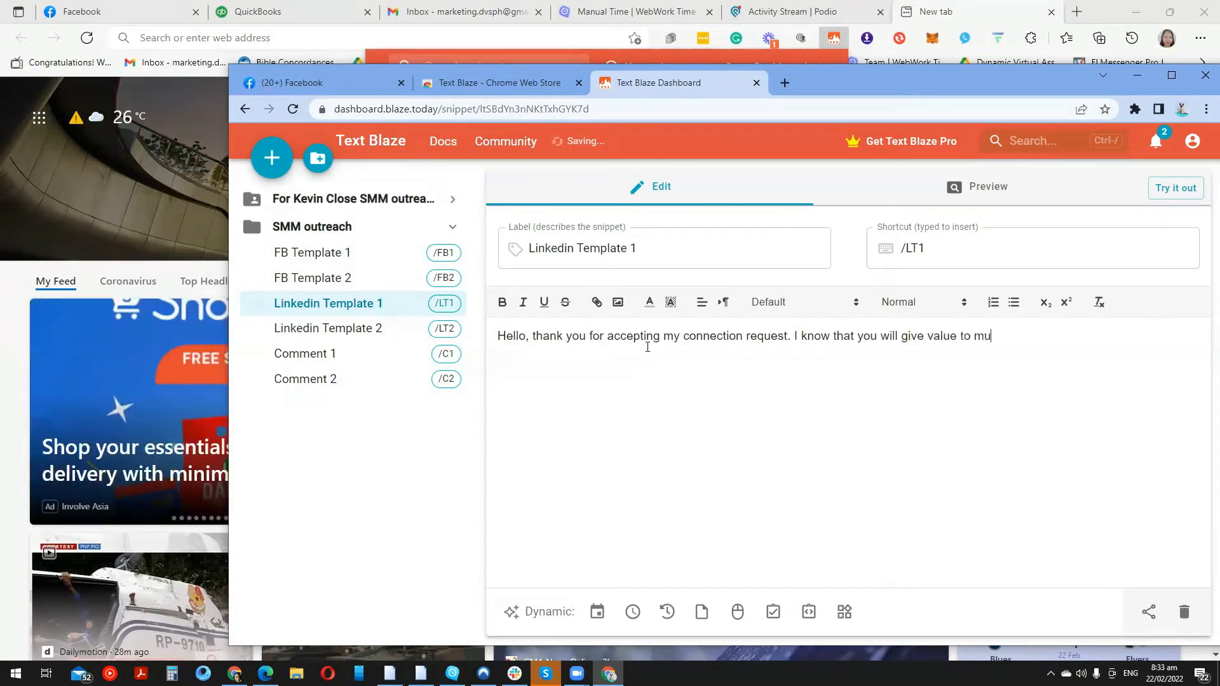
key(BackSpace)
text(y busines)
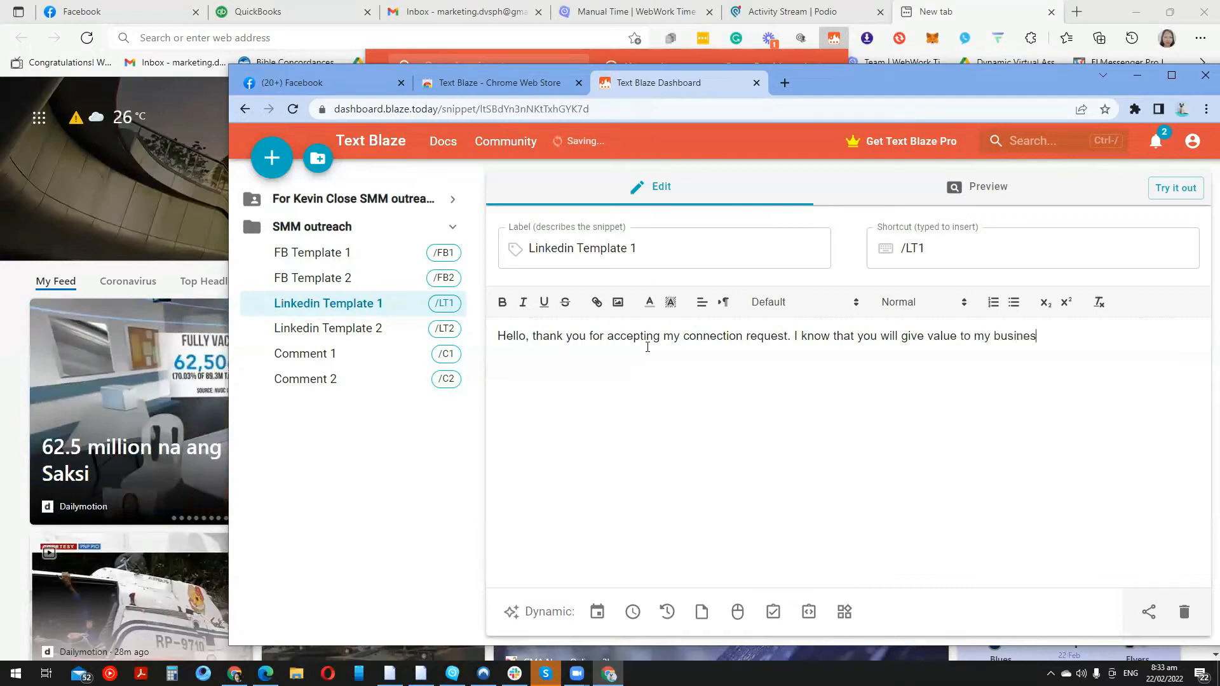
text(s and I)
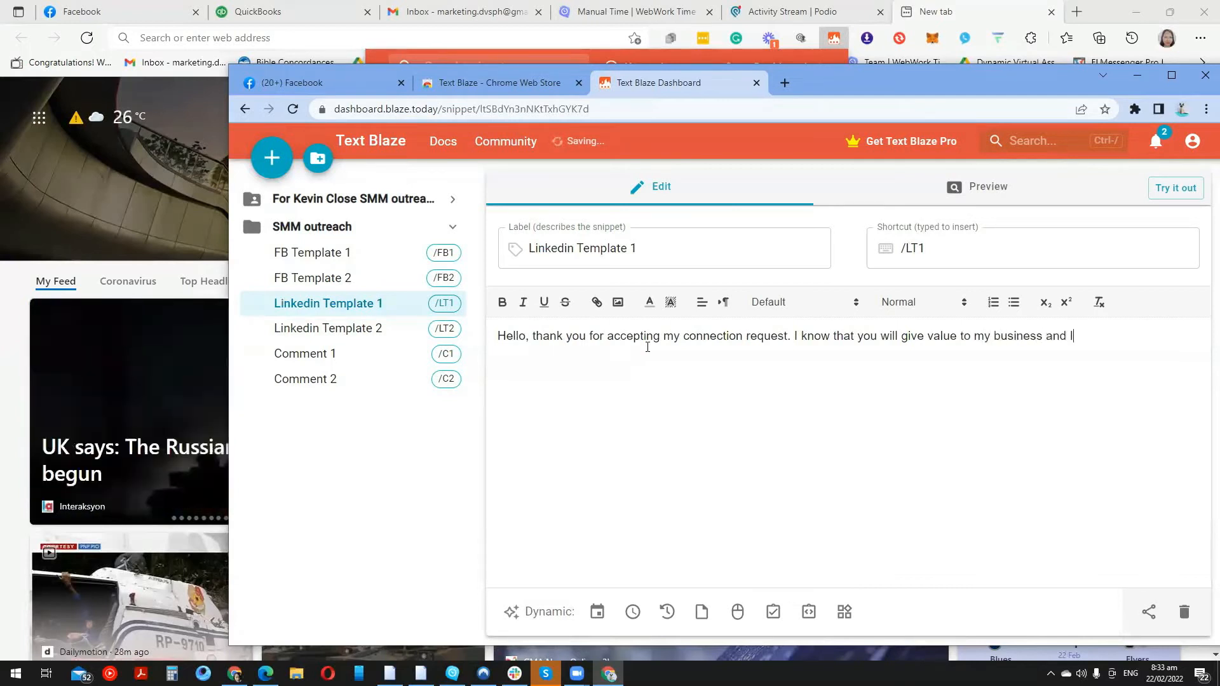
text( want to know you more.)
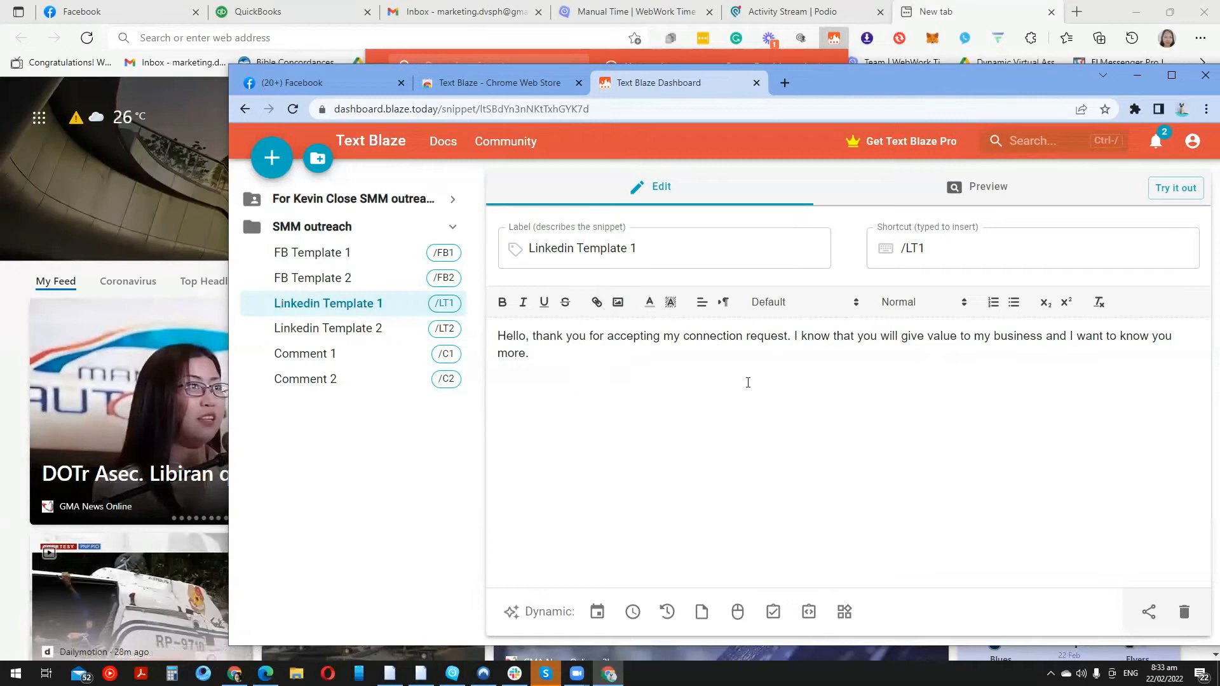
click(373, 200)
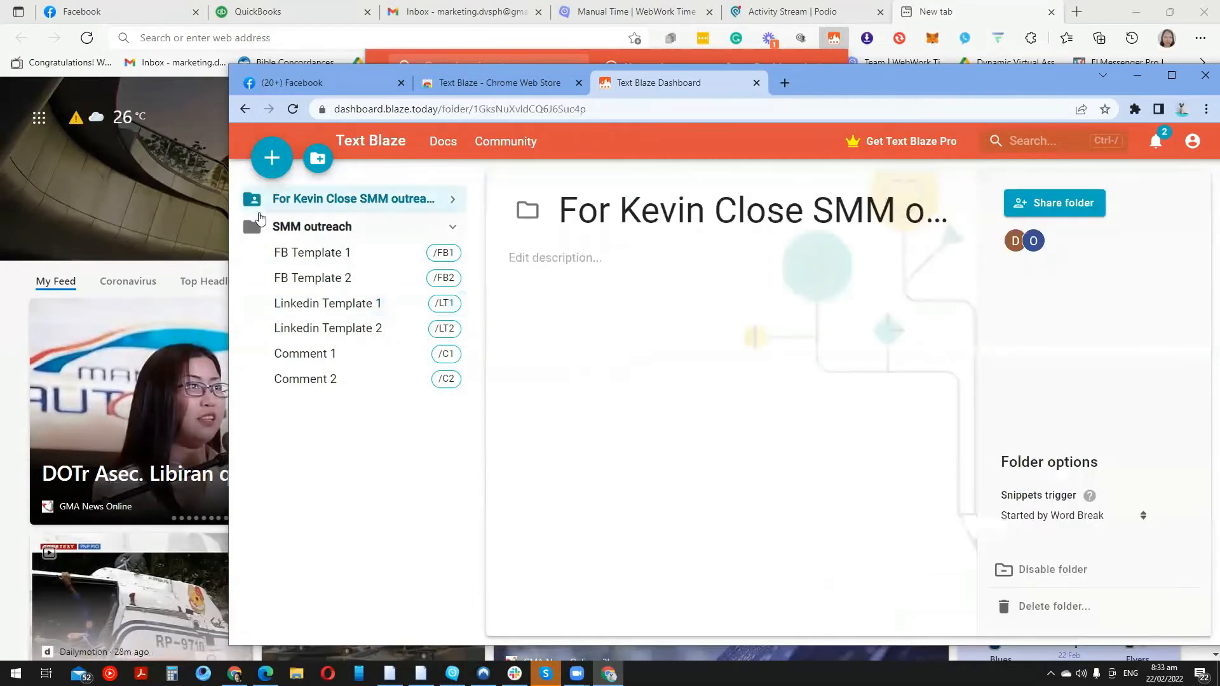
click(459, 202)
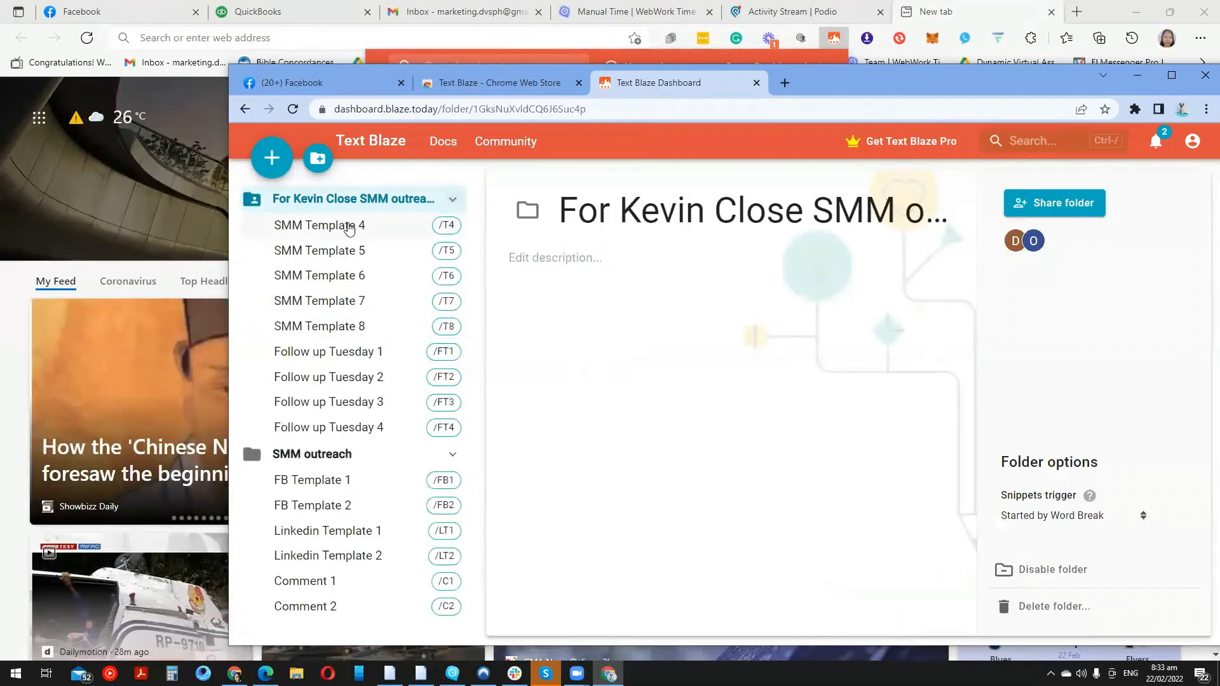
click(349, 227)
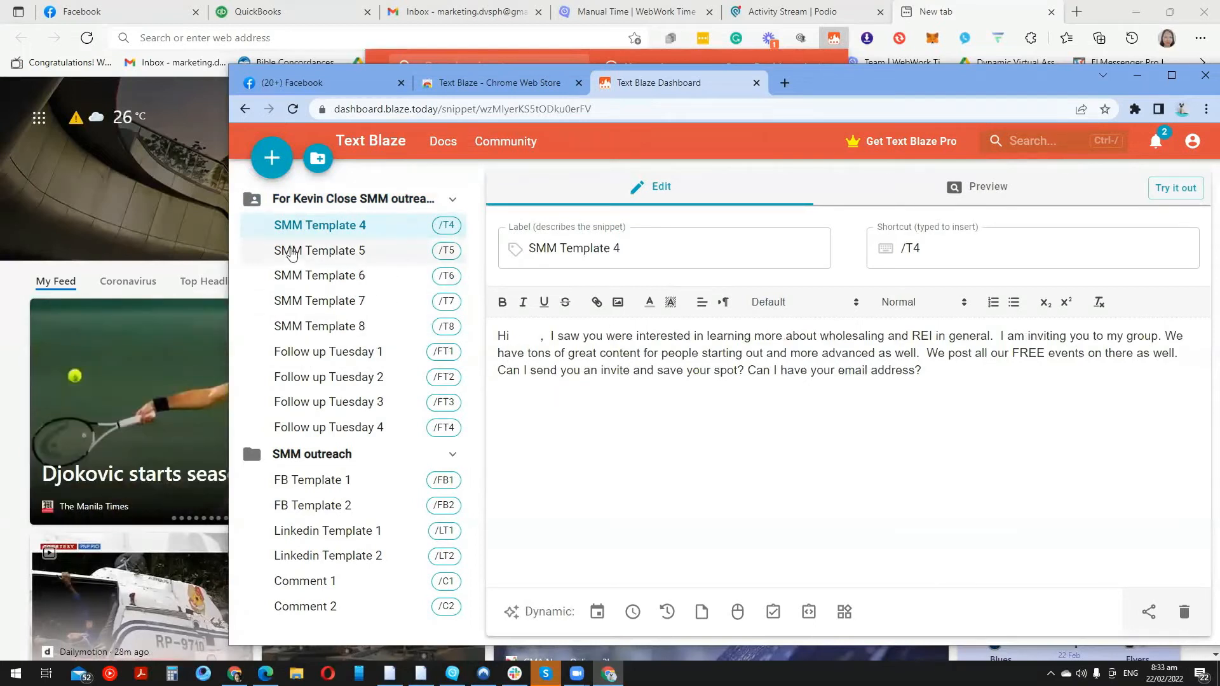
click(321, 254)
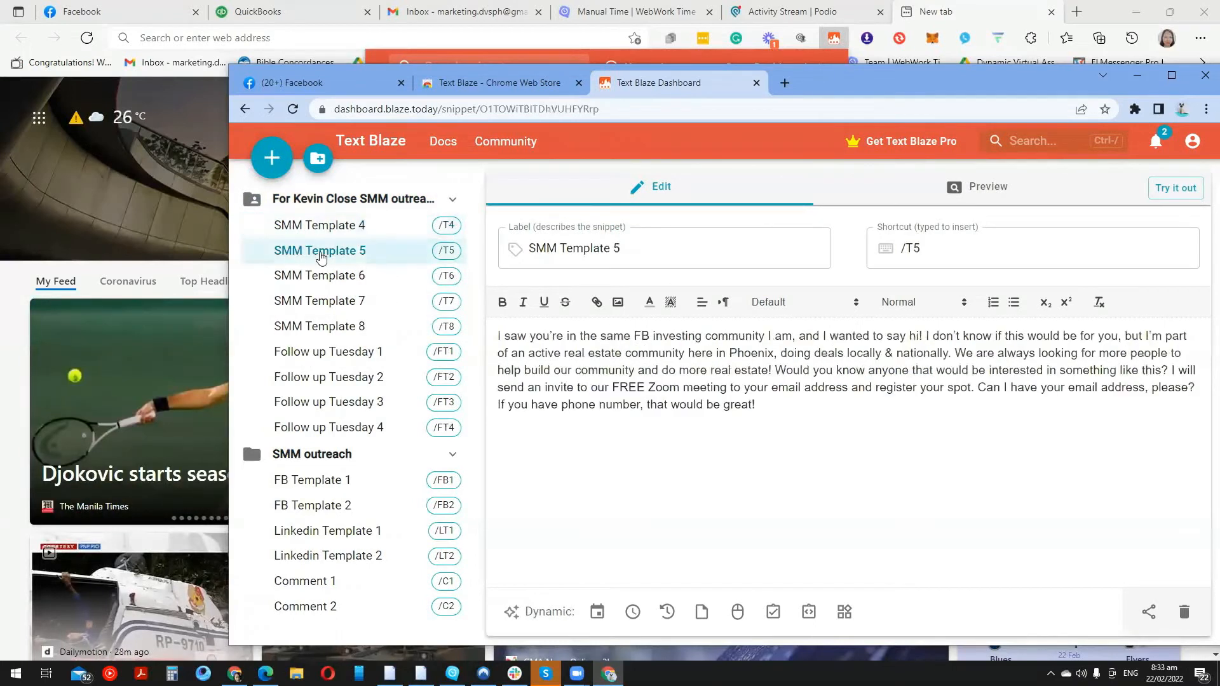
click(313, 277)
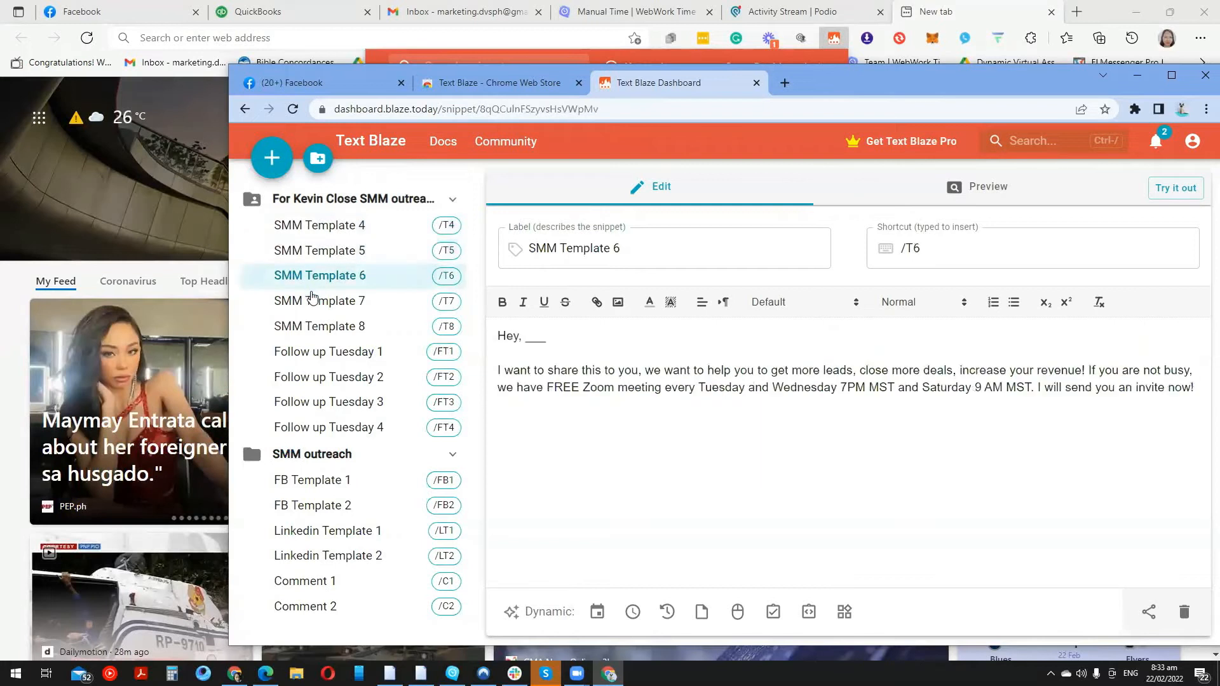
click(312, 297)
click(313, 327)
click(316, 355)
click(315, 375)
click(319, 399)
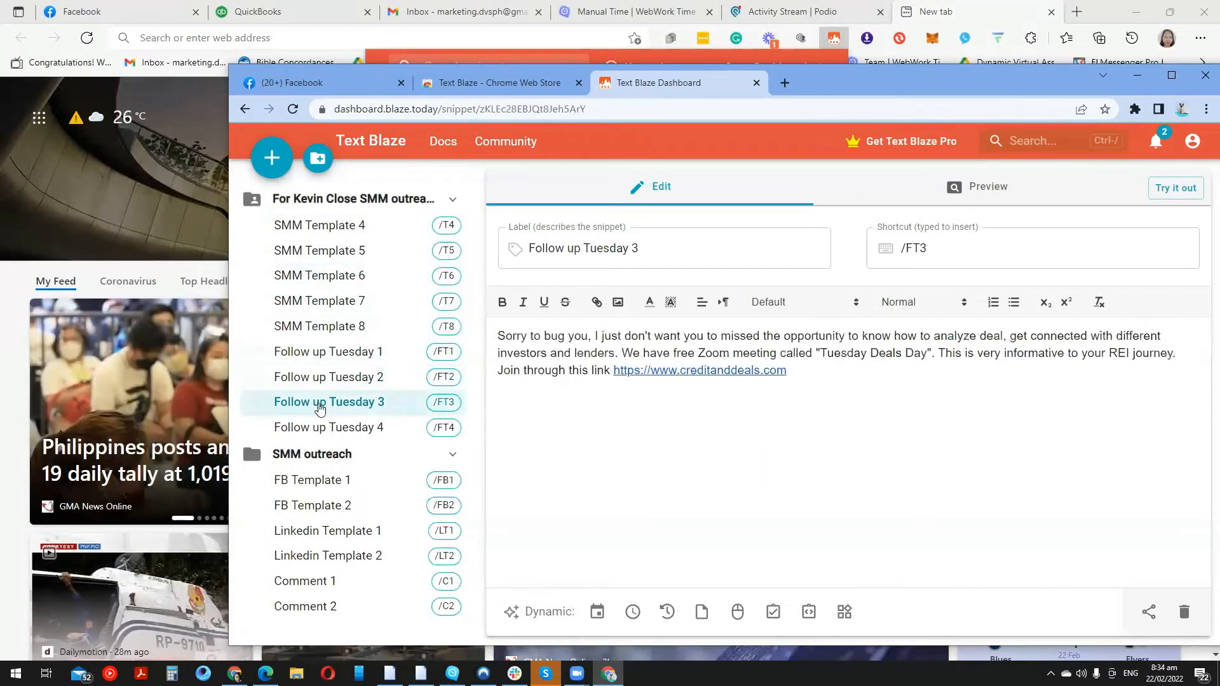
click(332, 429)
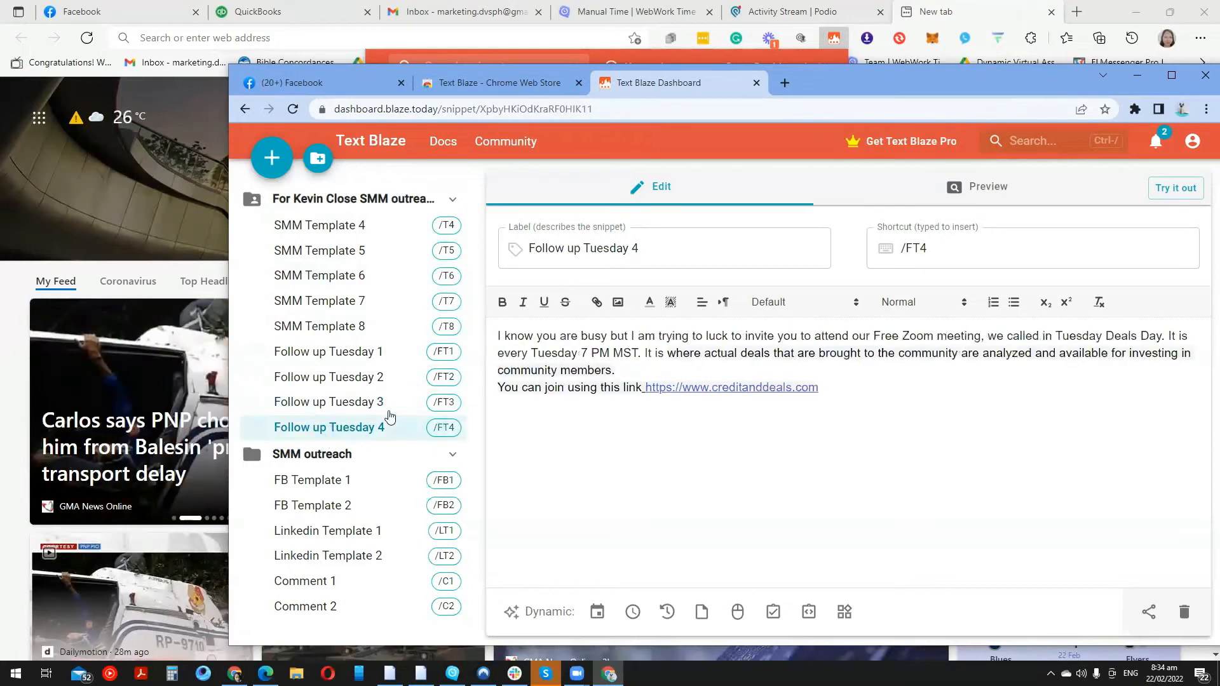
click(334, 401)
click(341, 377)
click(353, 352)
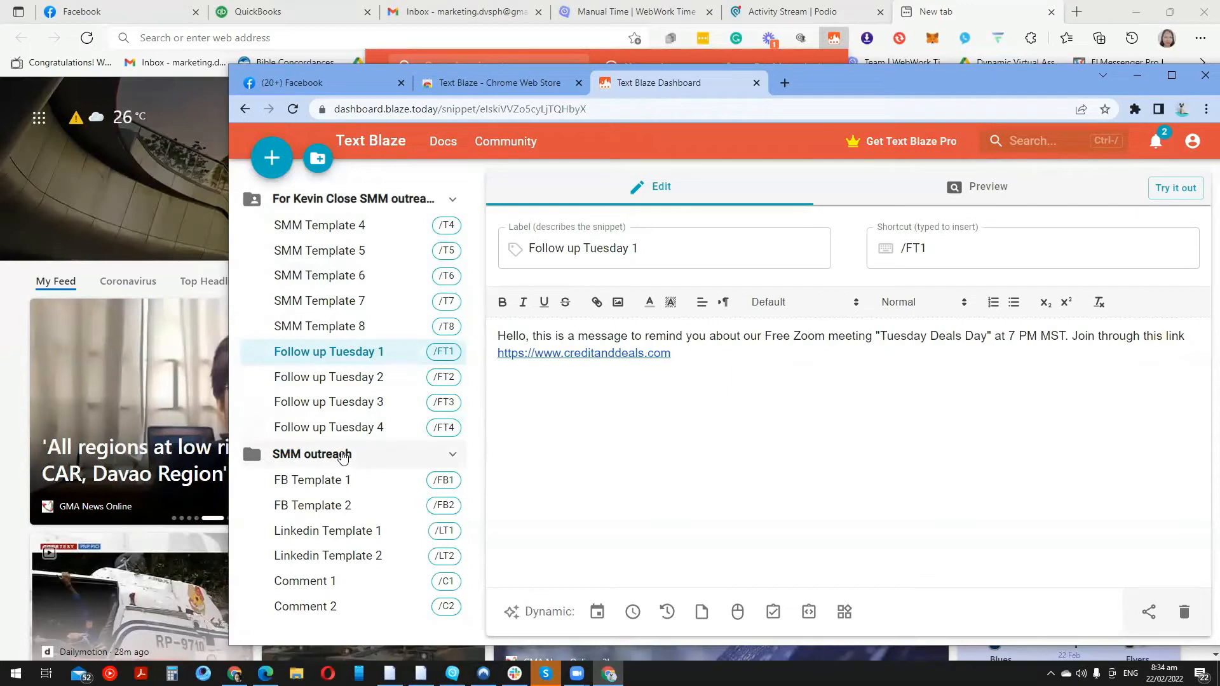
click(343, 458)
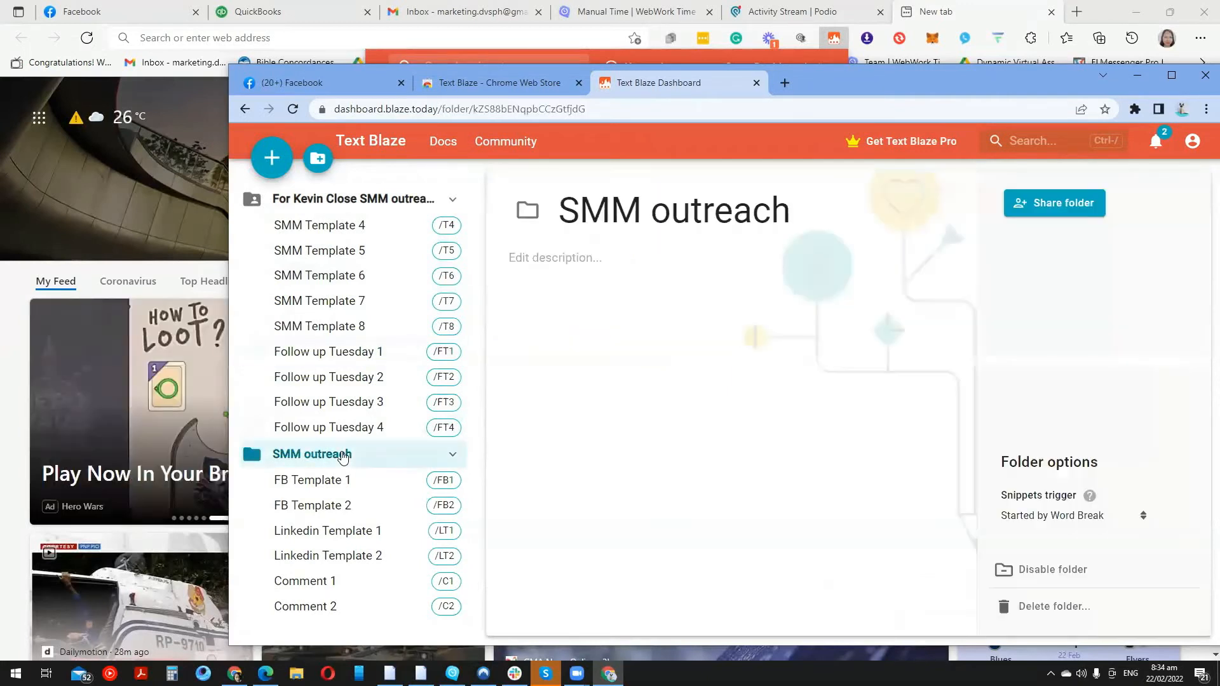
click(451, 200)
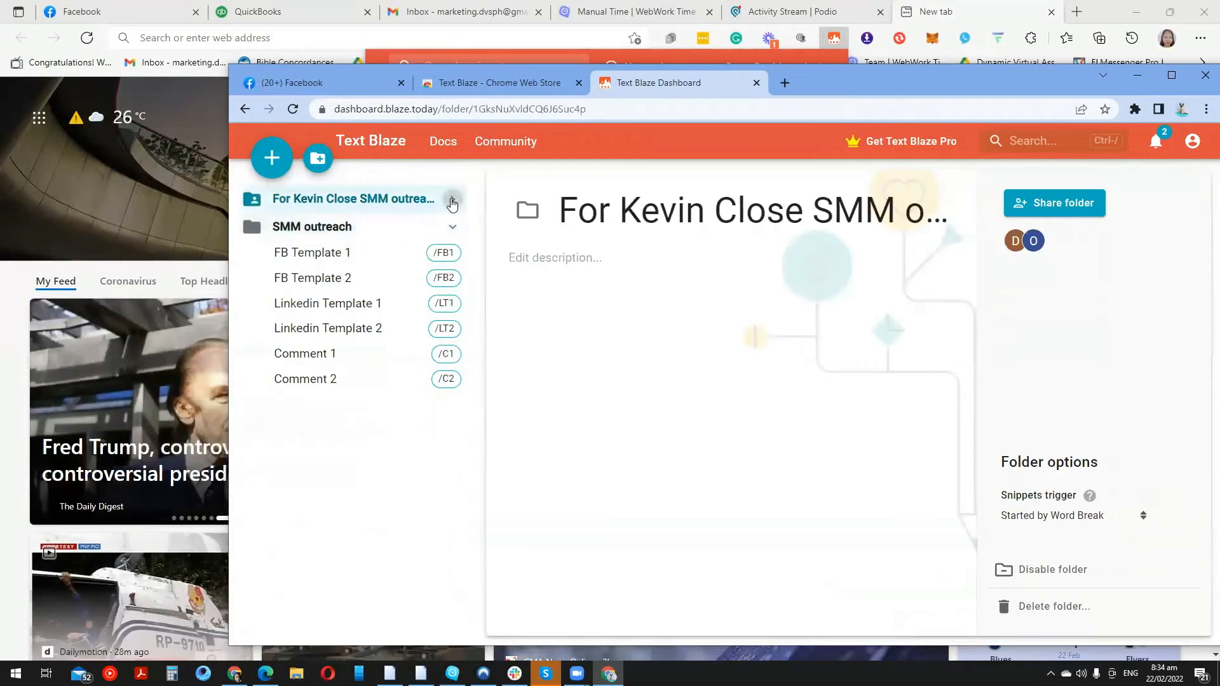
click(406, 304)
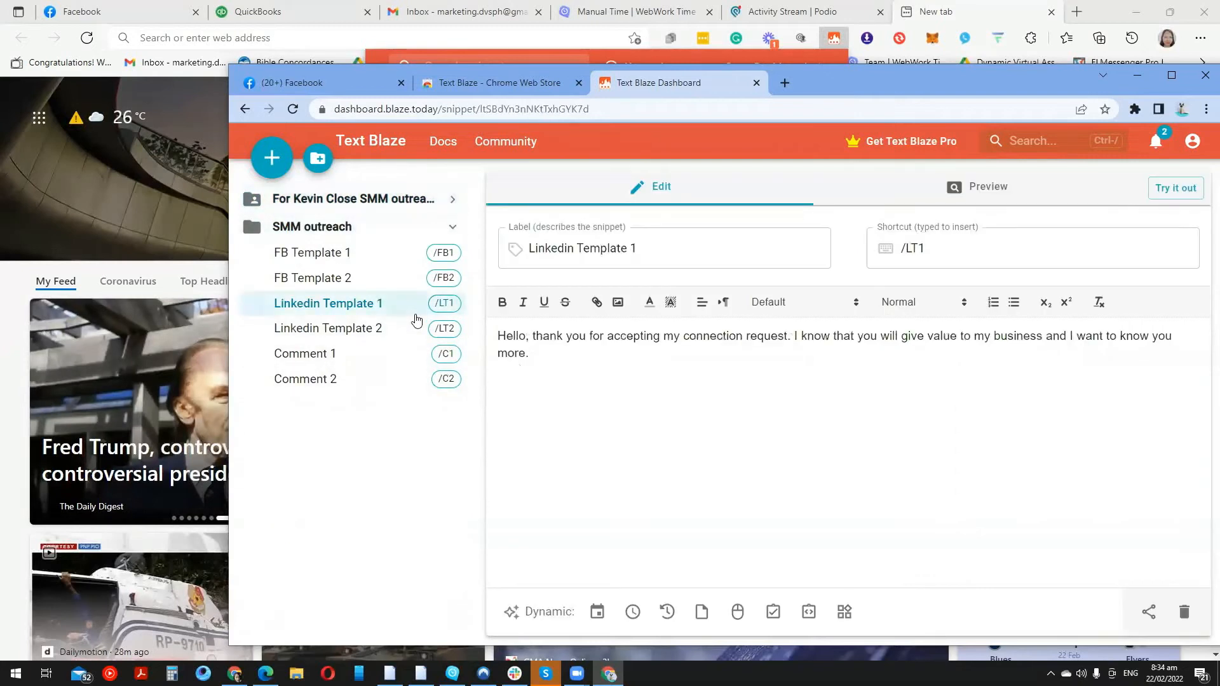
Write Linkedin Template 2: new to real estate investing, connecting with local investors, inviting a reply
click(394, 330)
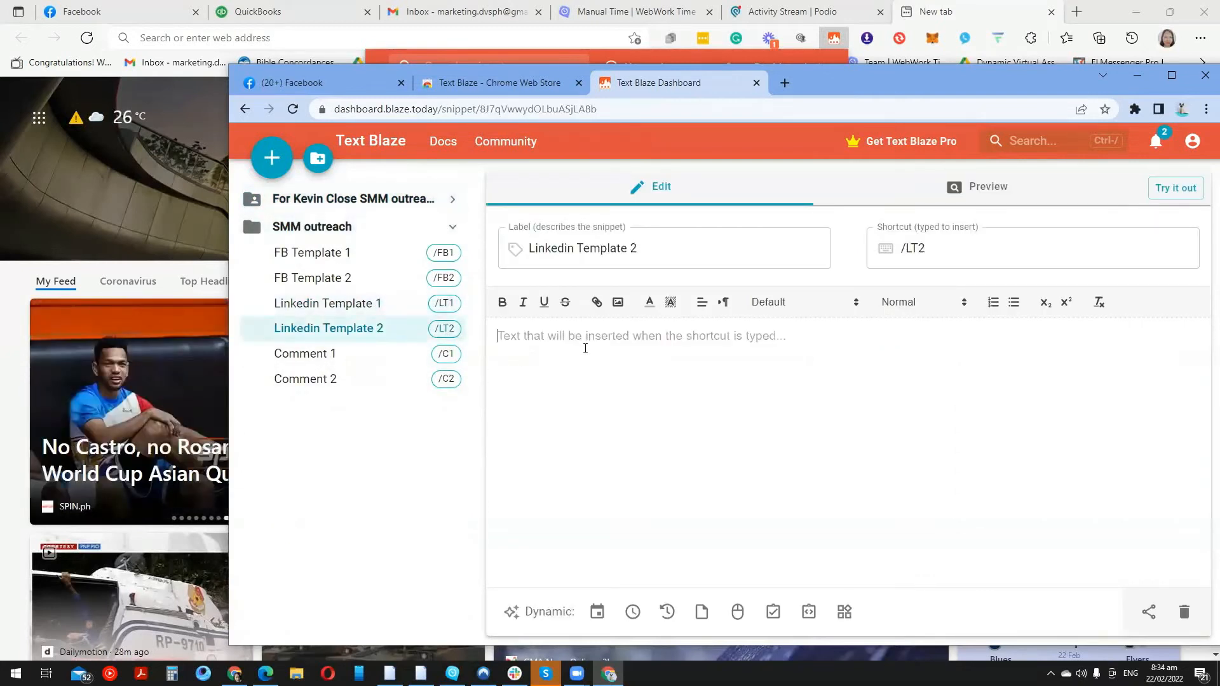
text(He)
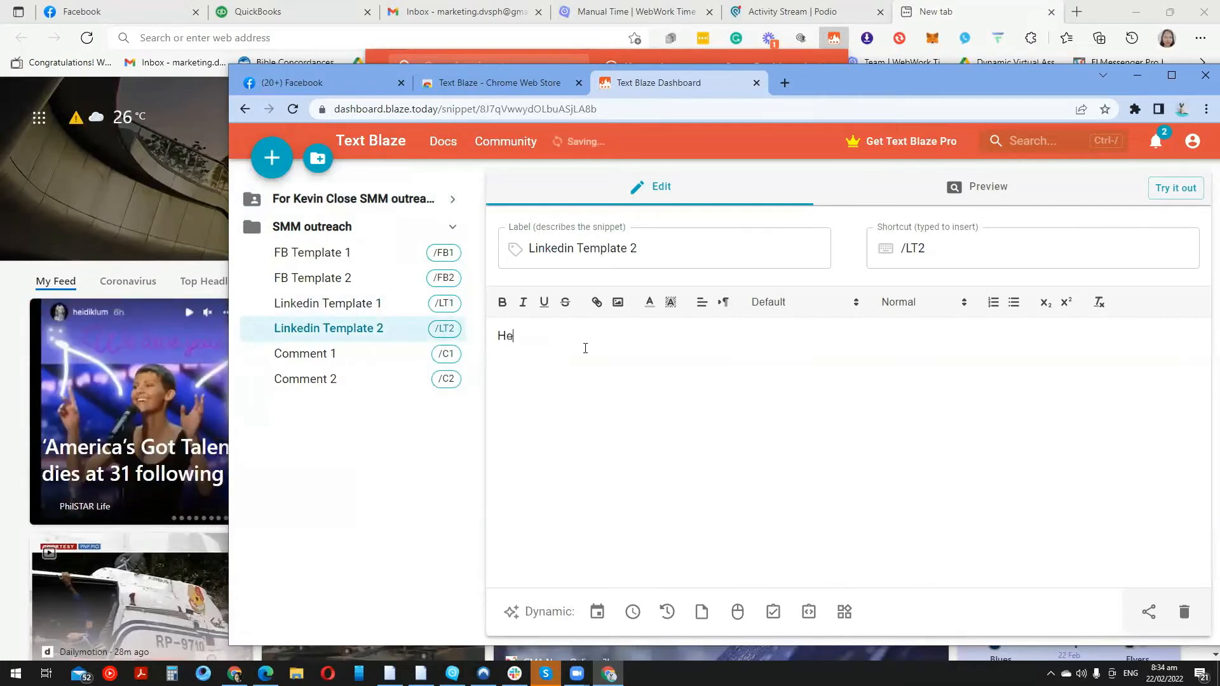
text(, this is Carine from Alchemis)
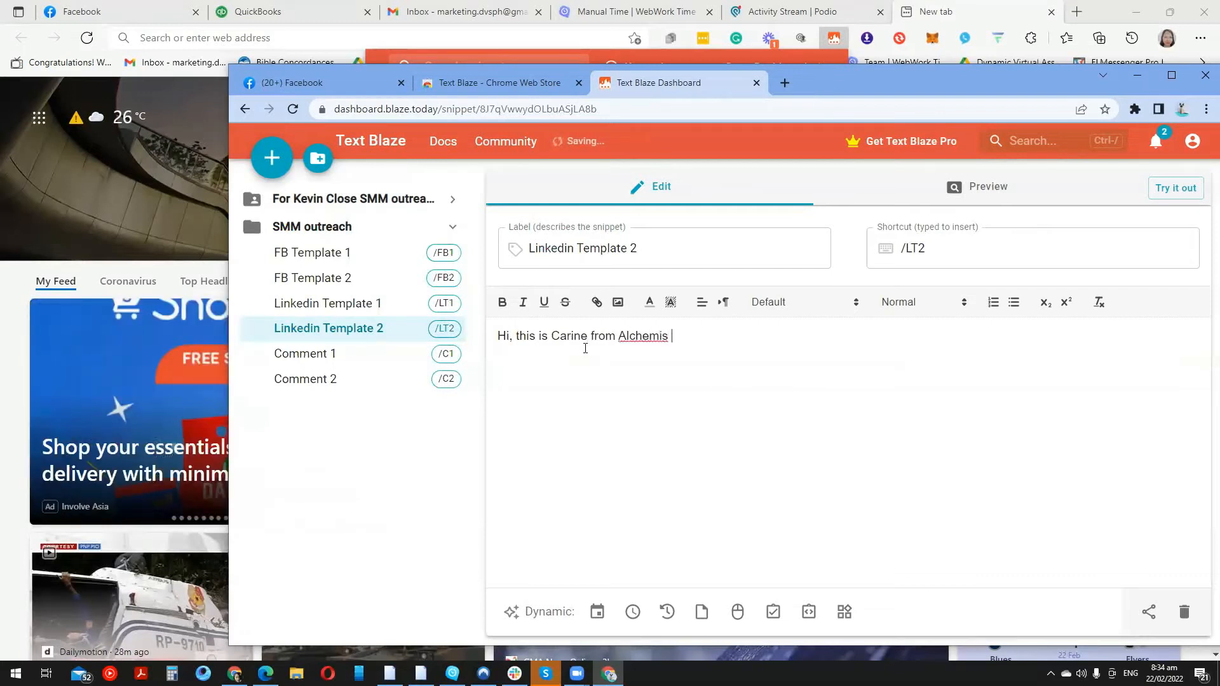
key(BackSpace)
text(t Nation. I am new in real estate)
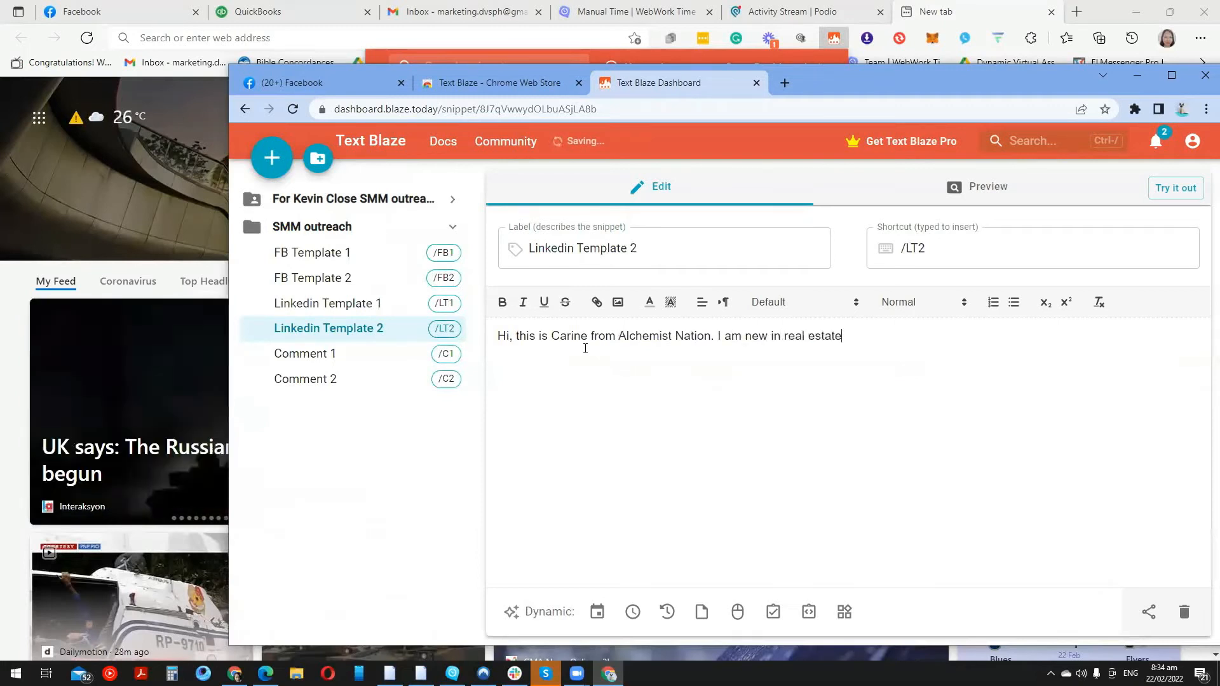
text( investing and I want to )
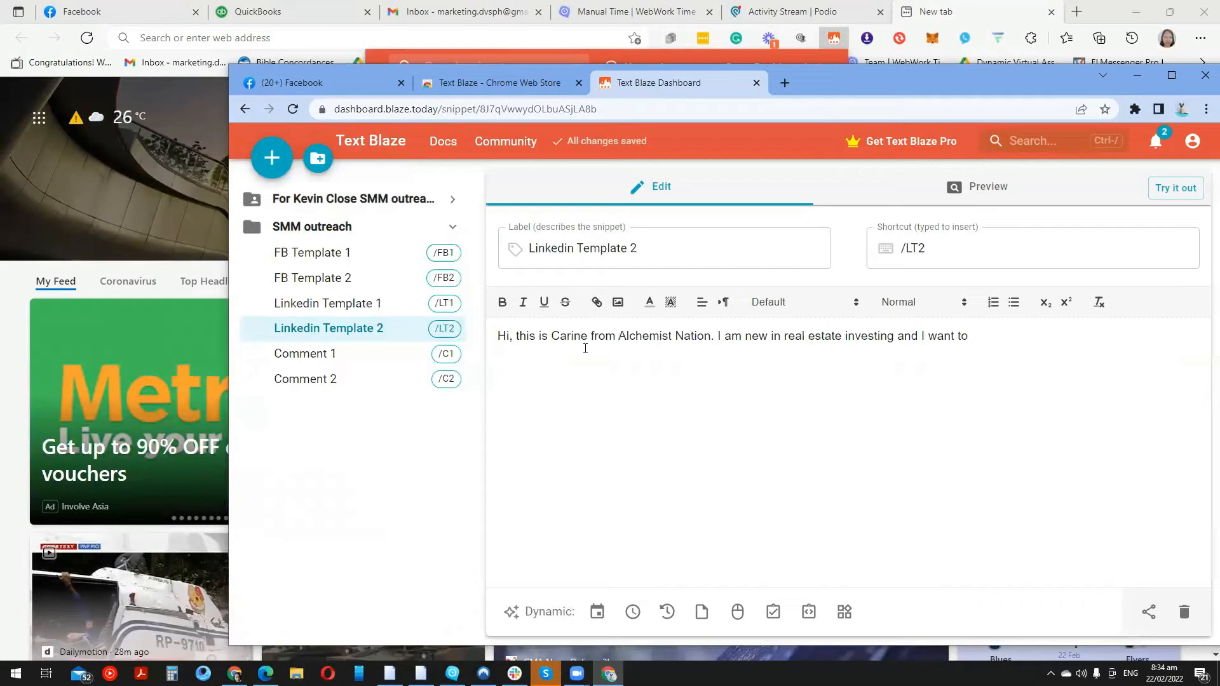
text(get i)
key(BackSpace)
key(BackSpace)
key(BackSpace)
key(BackSpace)
key(BackSpace)
text(get connected to other)
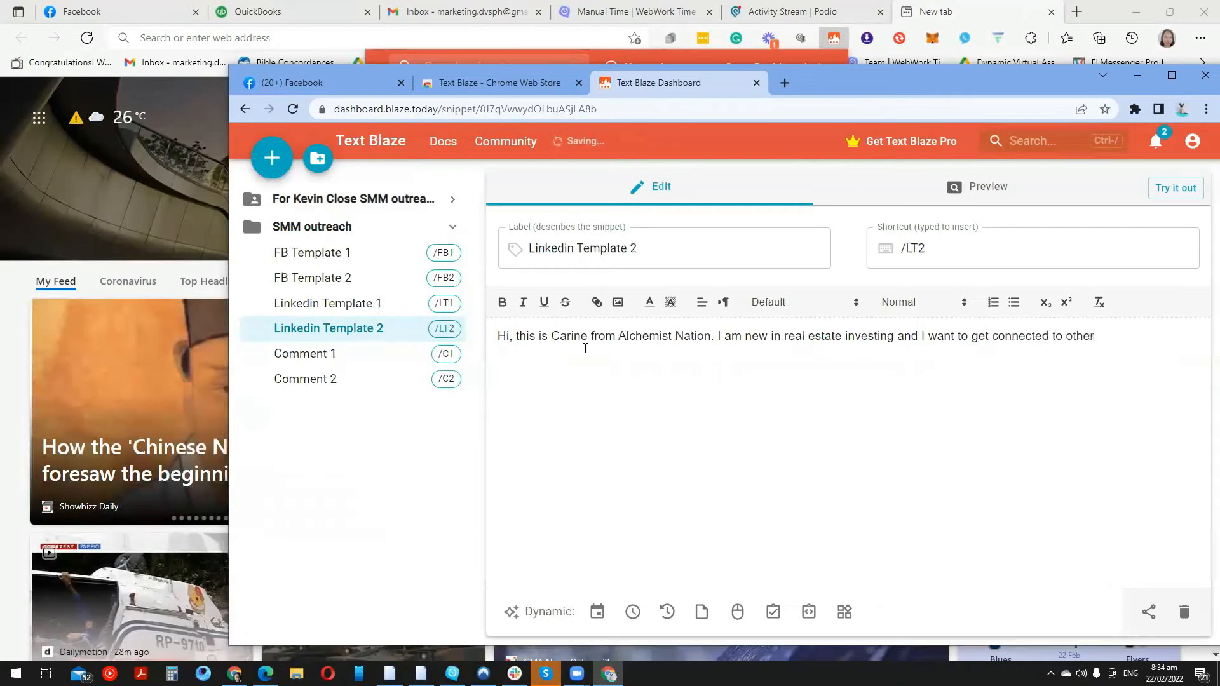
text( real estate investor )
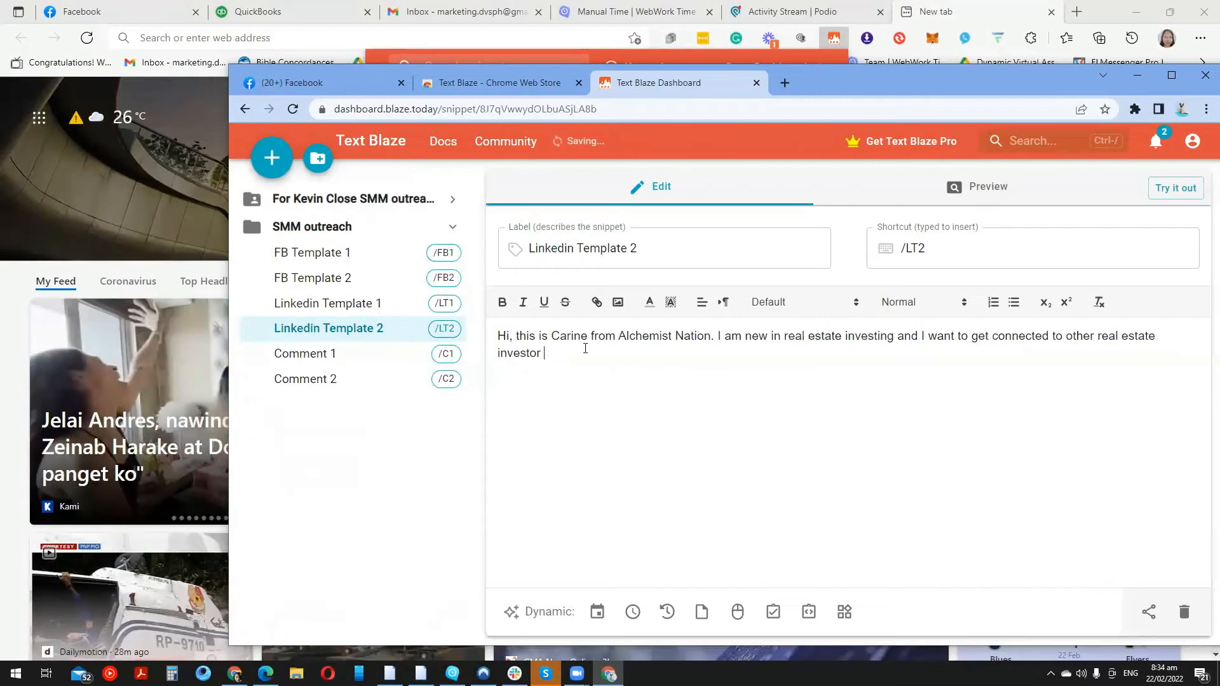
text(in )
text(ypo)
key(BackSpace)
key(BackSpace)
text(our are)
text(./)
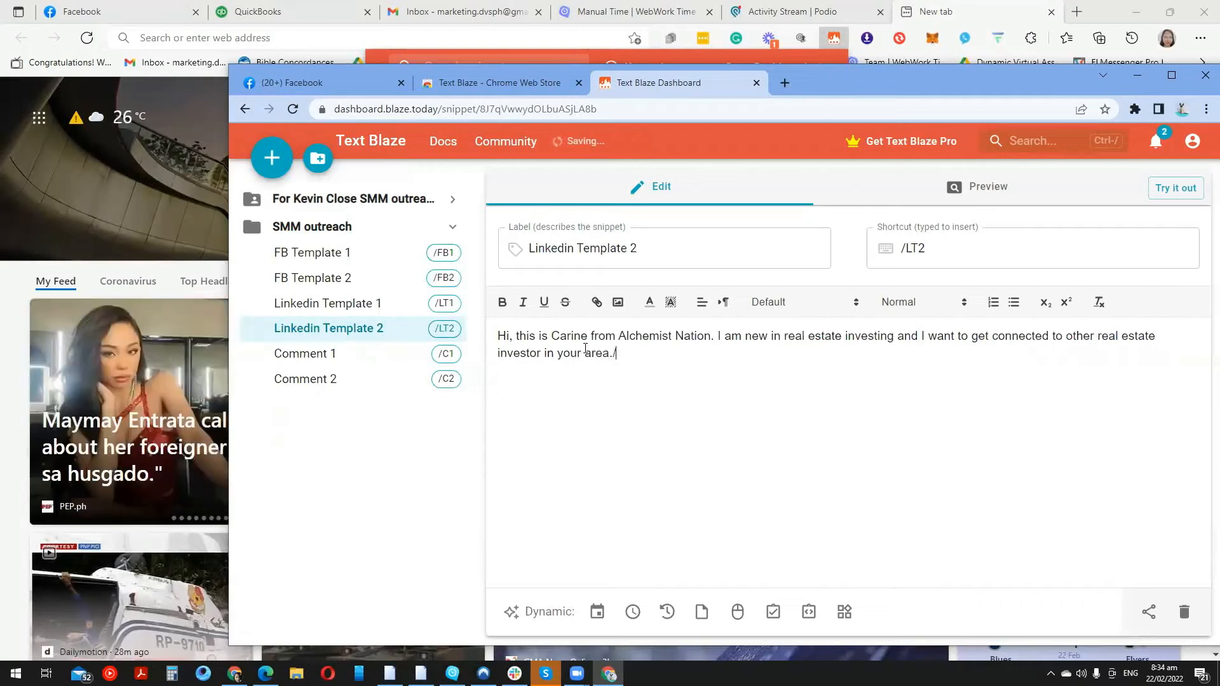
text( If you want to )
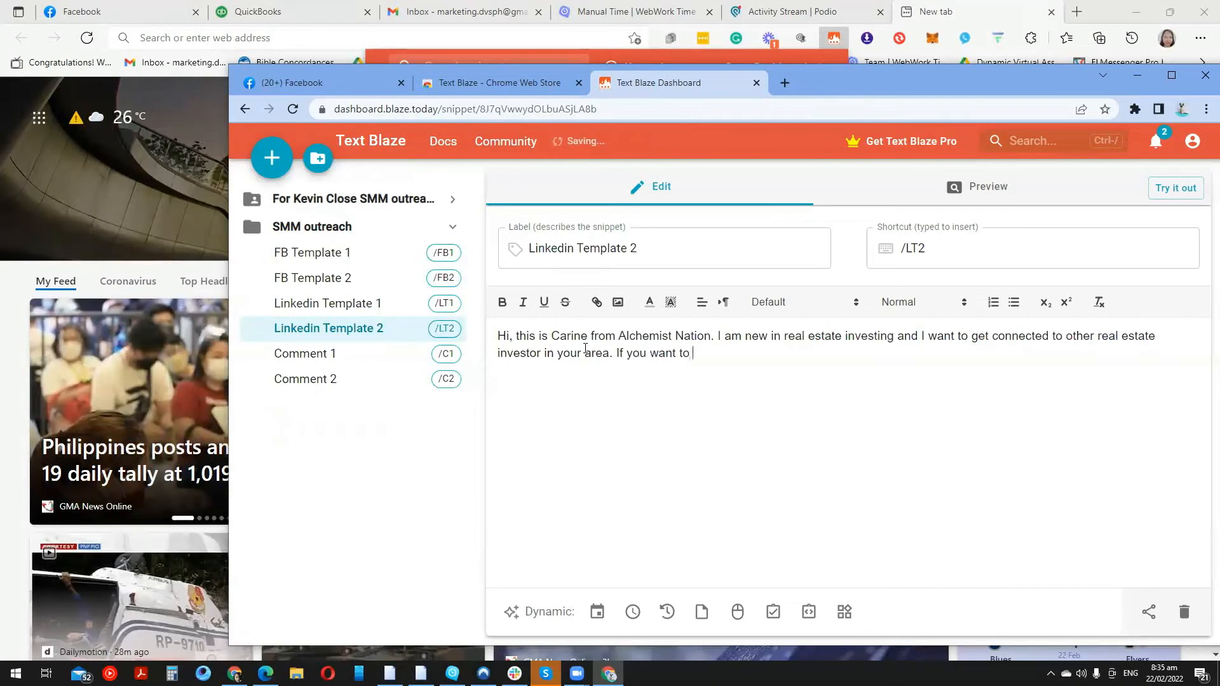
text(know )
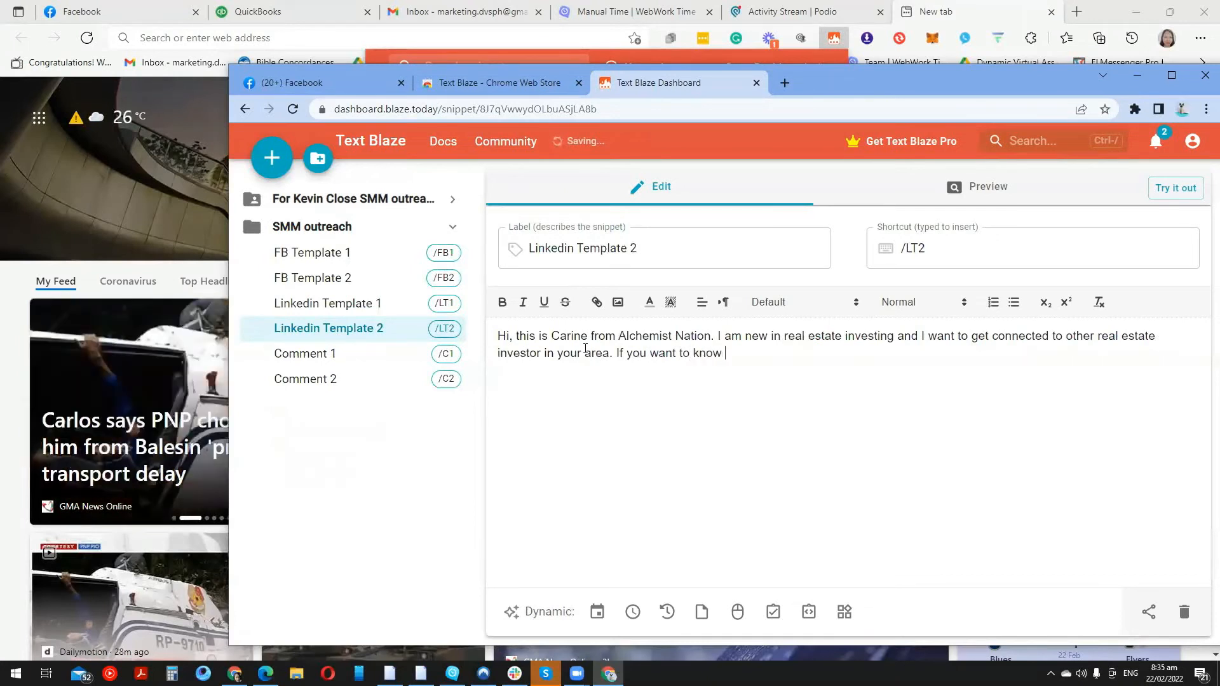
text(what I am doing you can response t)
text(his message.)
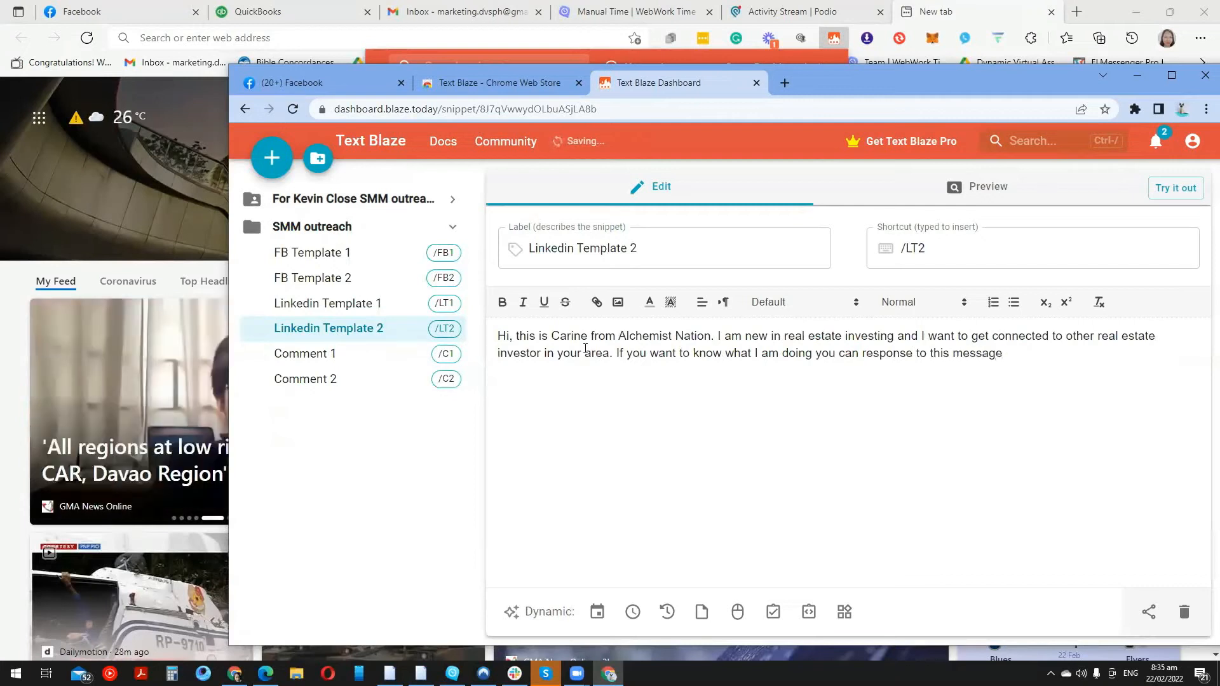
click(324, 353)
Type the Comment 1 text: 'I really like your content… is really amazing. I learn a lot. I appreciate you'
text(I really)
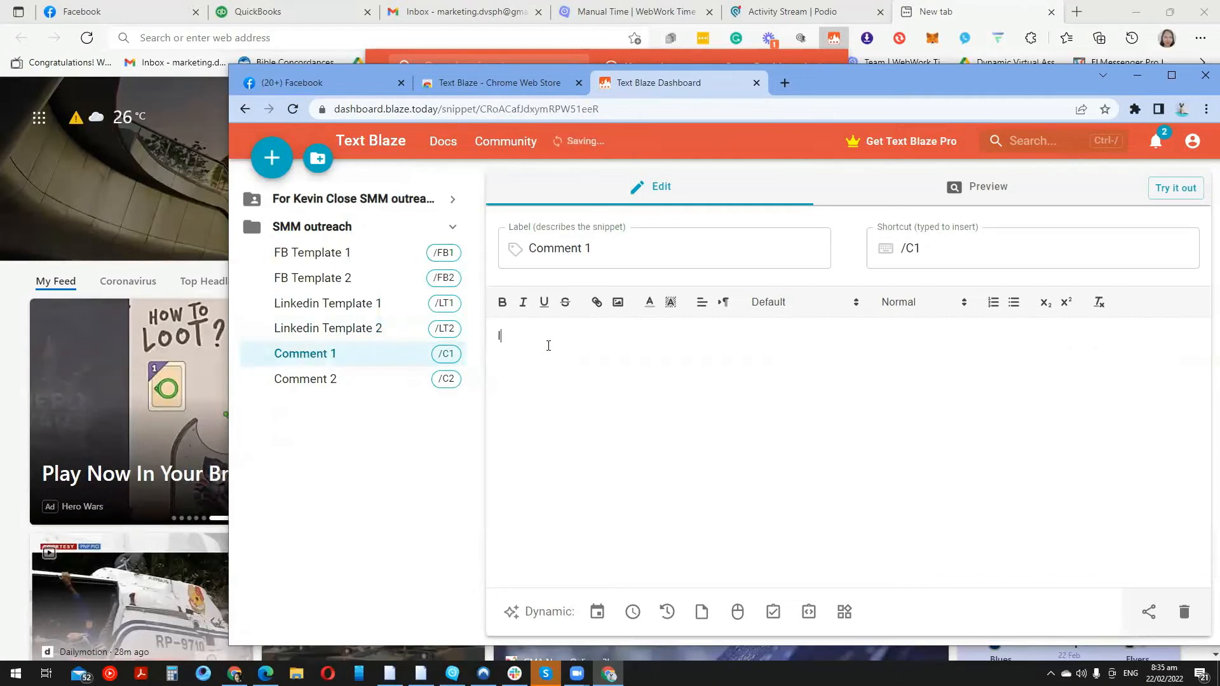
text( like your content. I t)
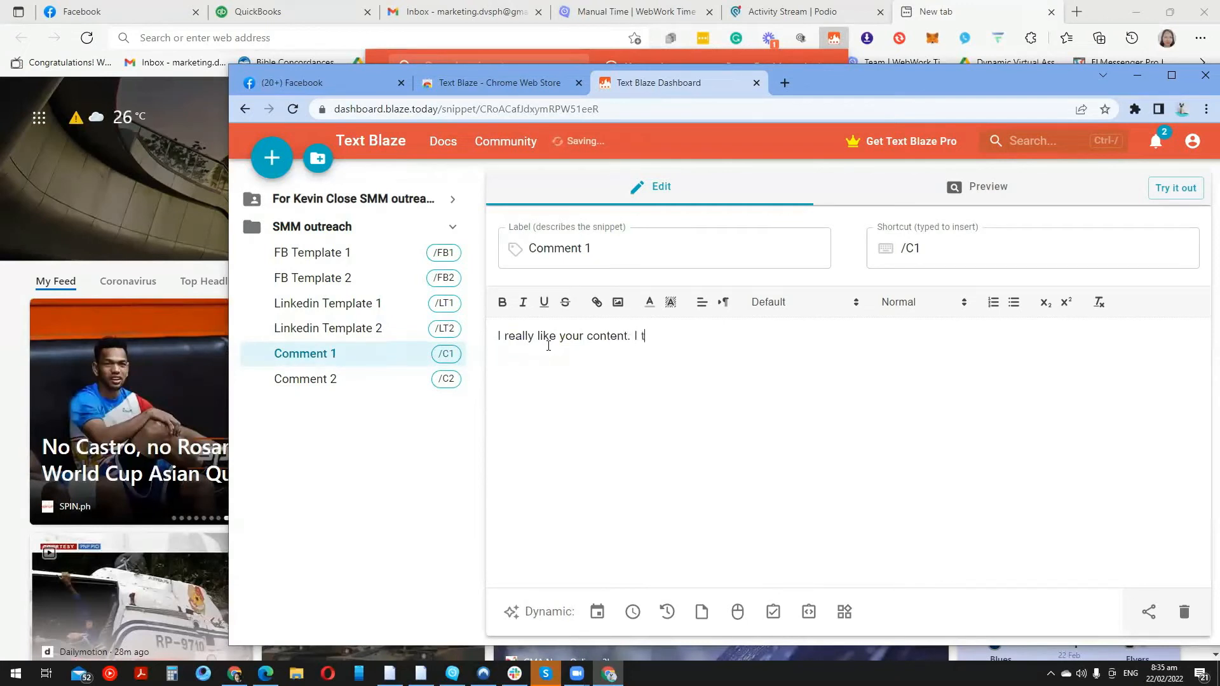
key(BackSpace)
text(is re)
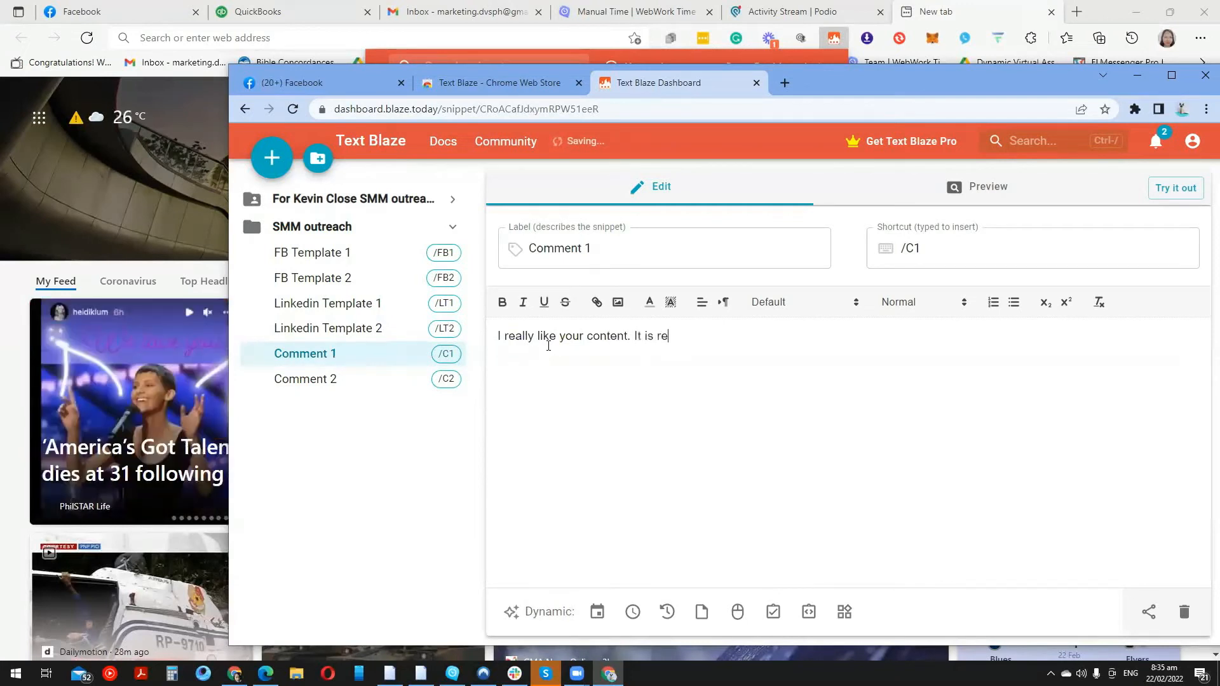
text(ally amazing)
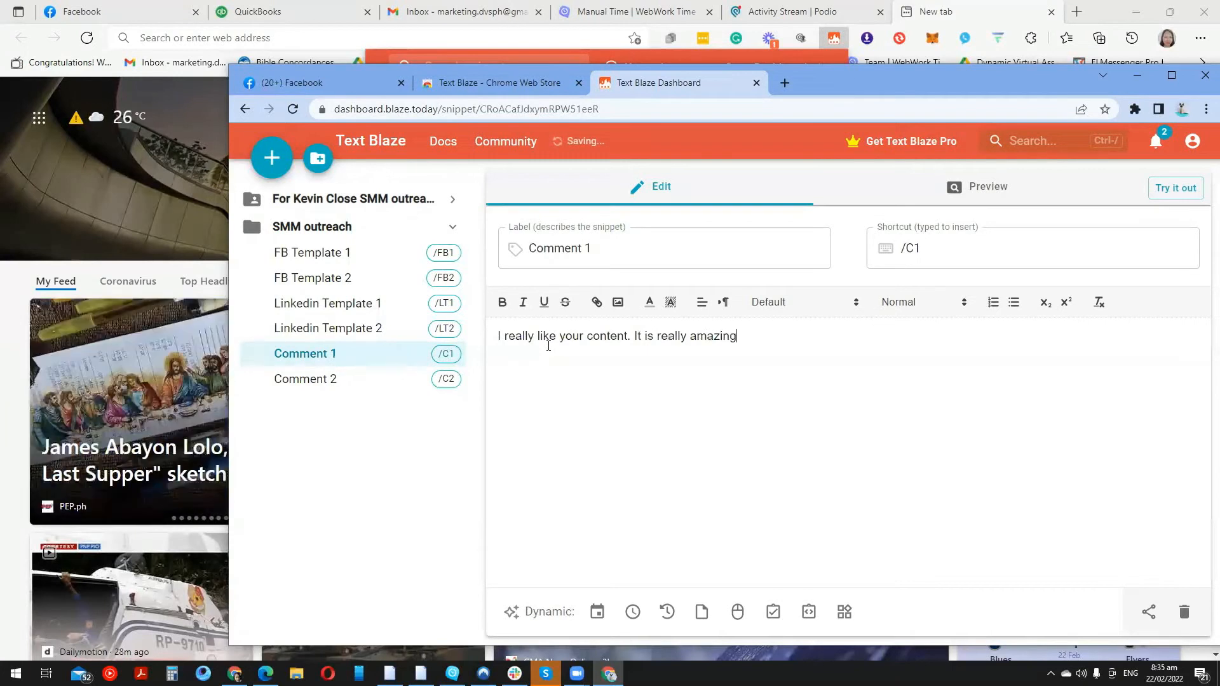
text(. I learn a lot. I apprecia)
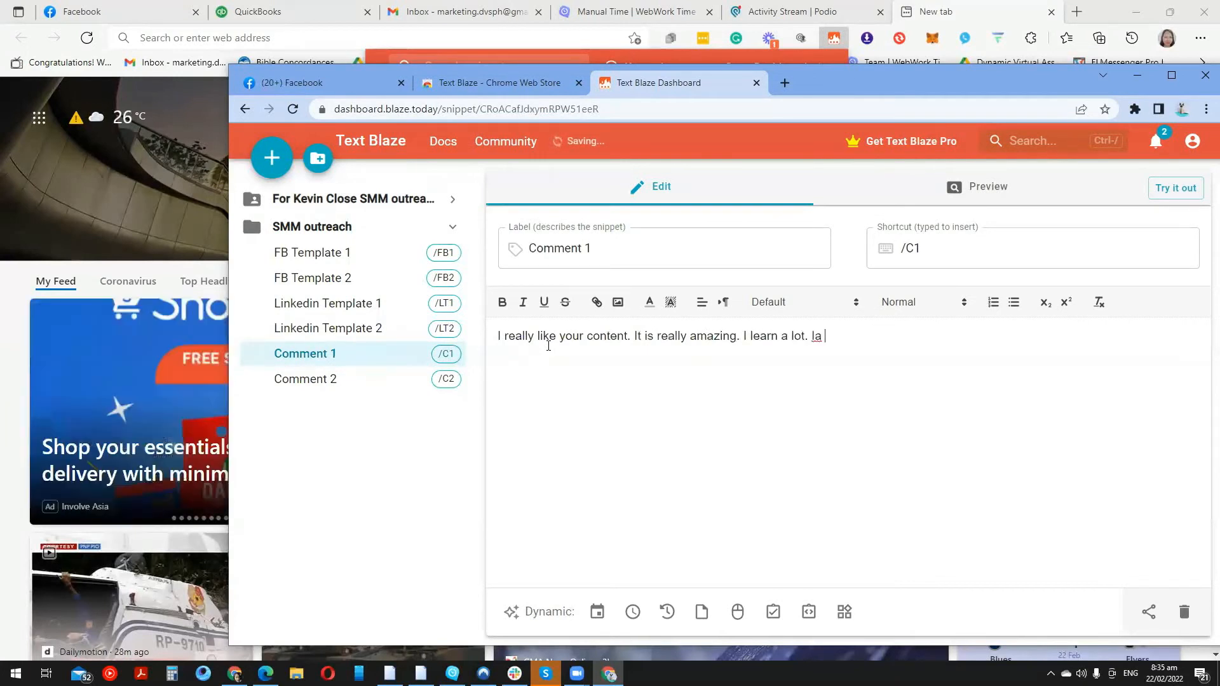
text(te you)
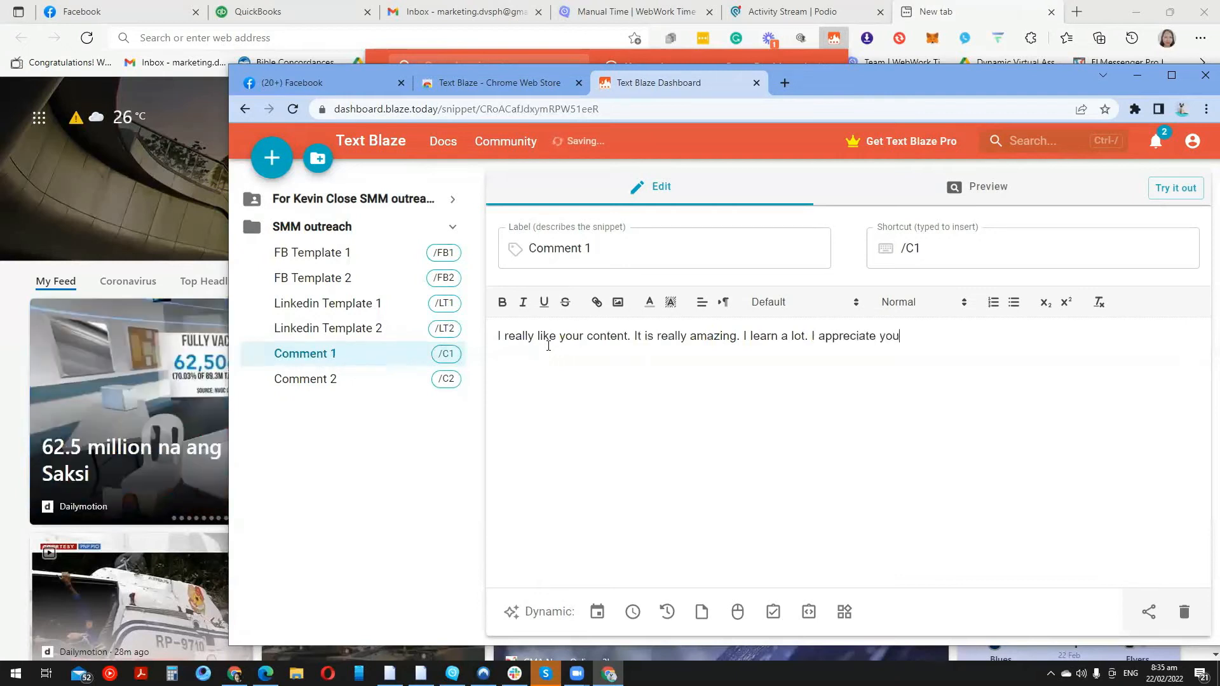
Write Comment 2 as 'Wow, that is very interesting!' praising future great content, then go to Facebook
click(341, 380)
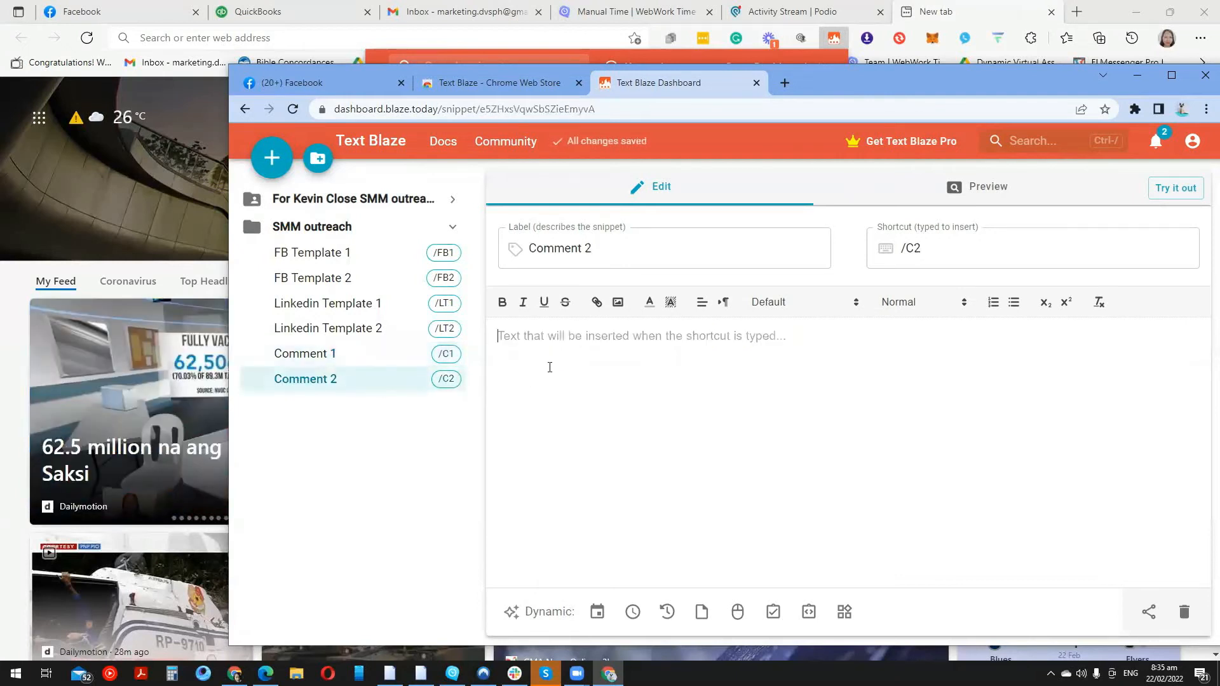
click(549, 367)
text(Wow, that is very)
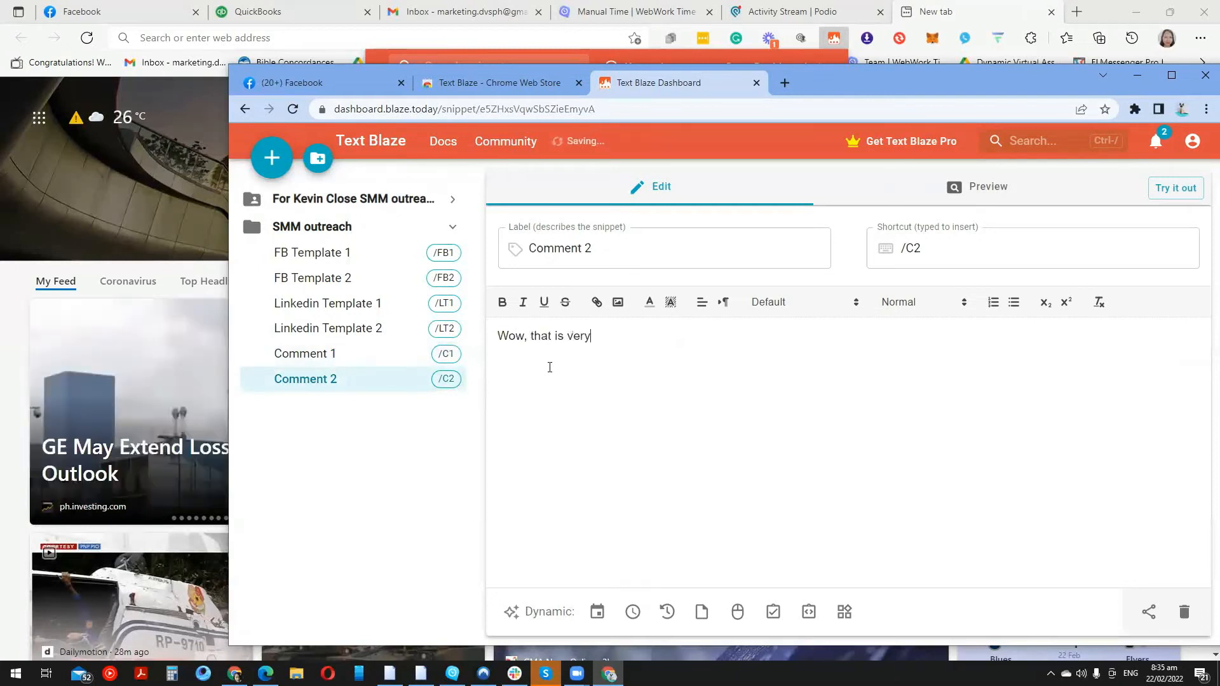
text( inters)
text(sting)
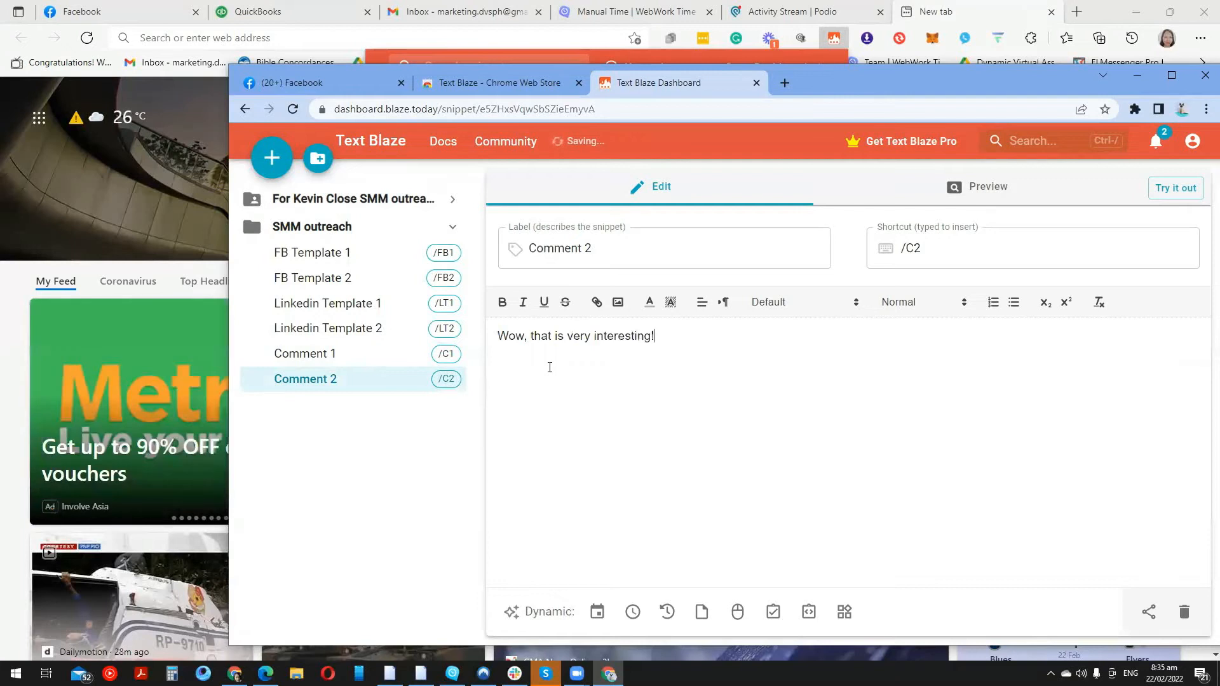
text(! I know )
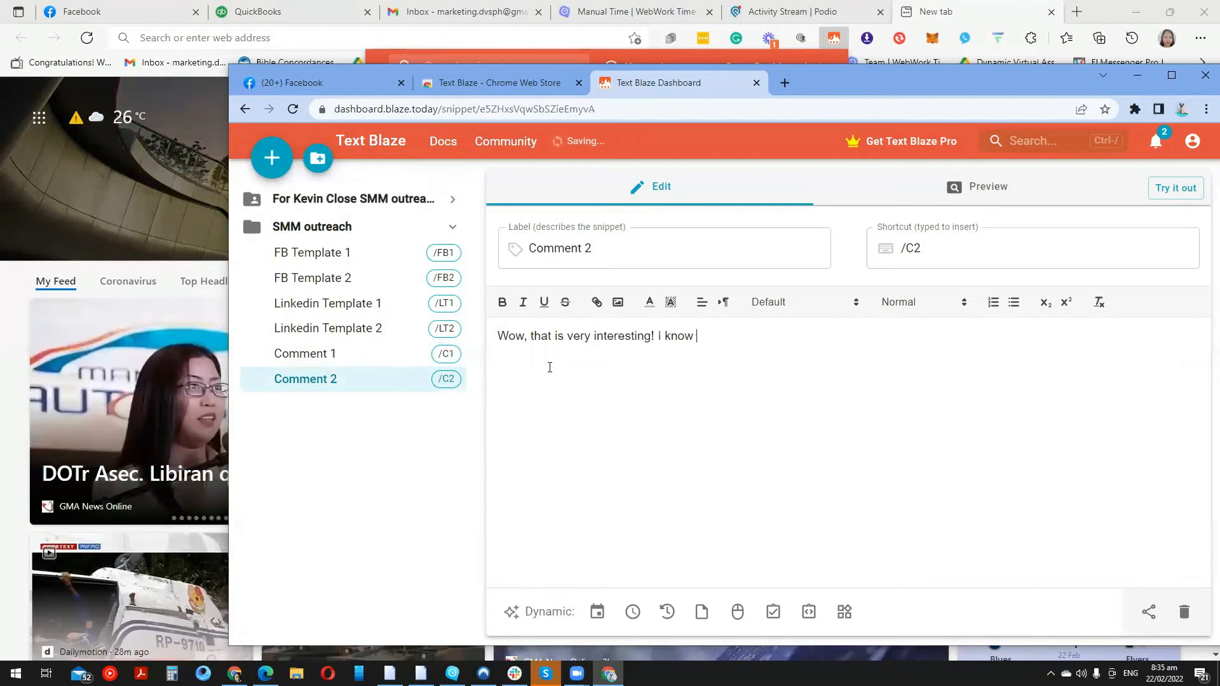
text(that you will have more great content that will give value to ou)
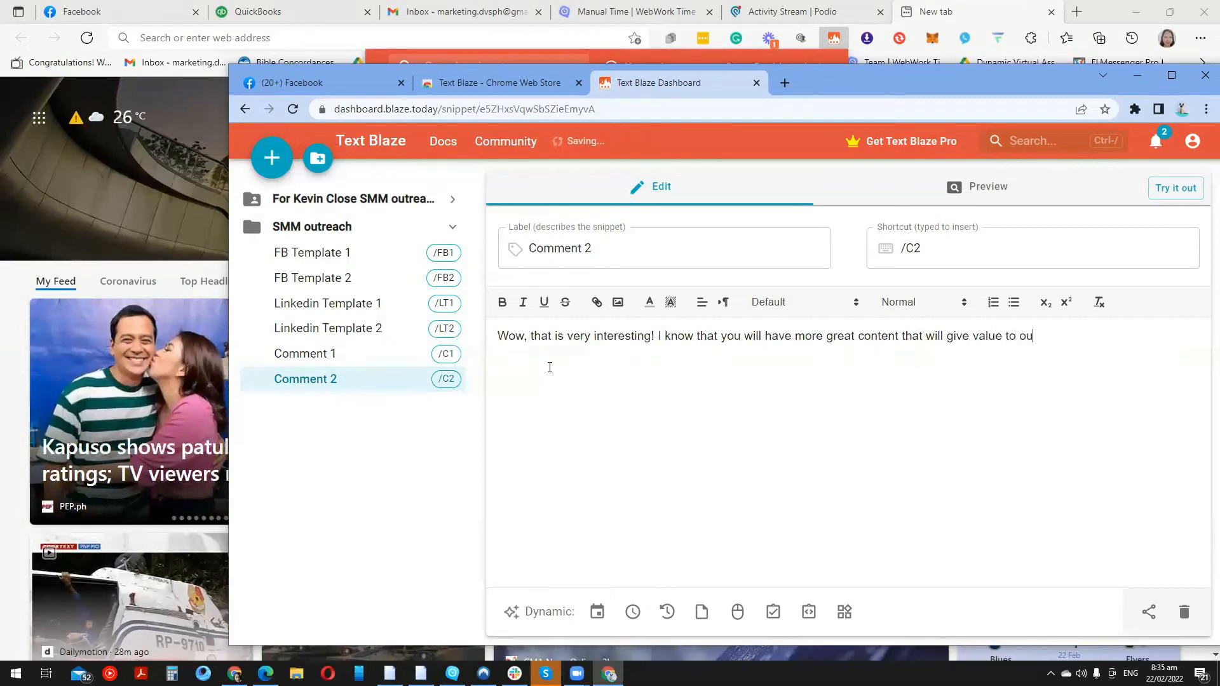
key(BackSpace)
key(BackSpace)
text(your audience)
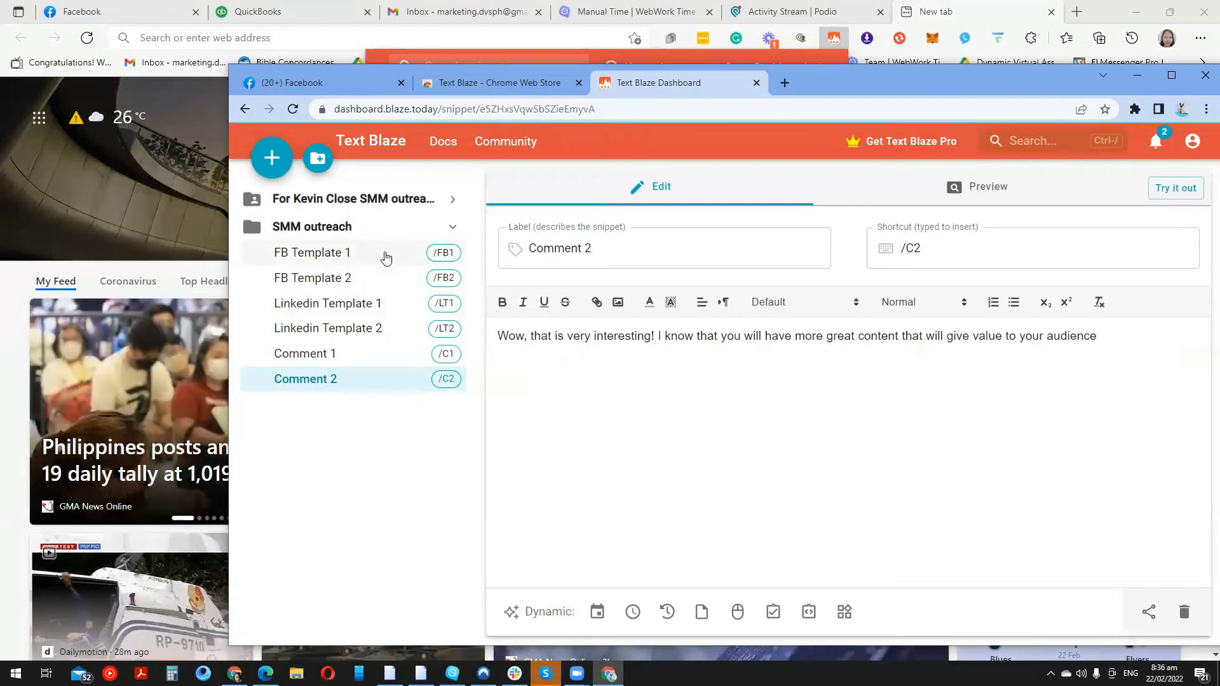
click(359, 255)
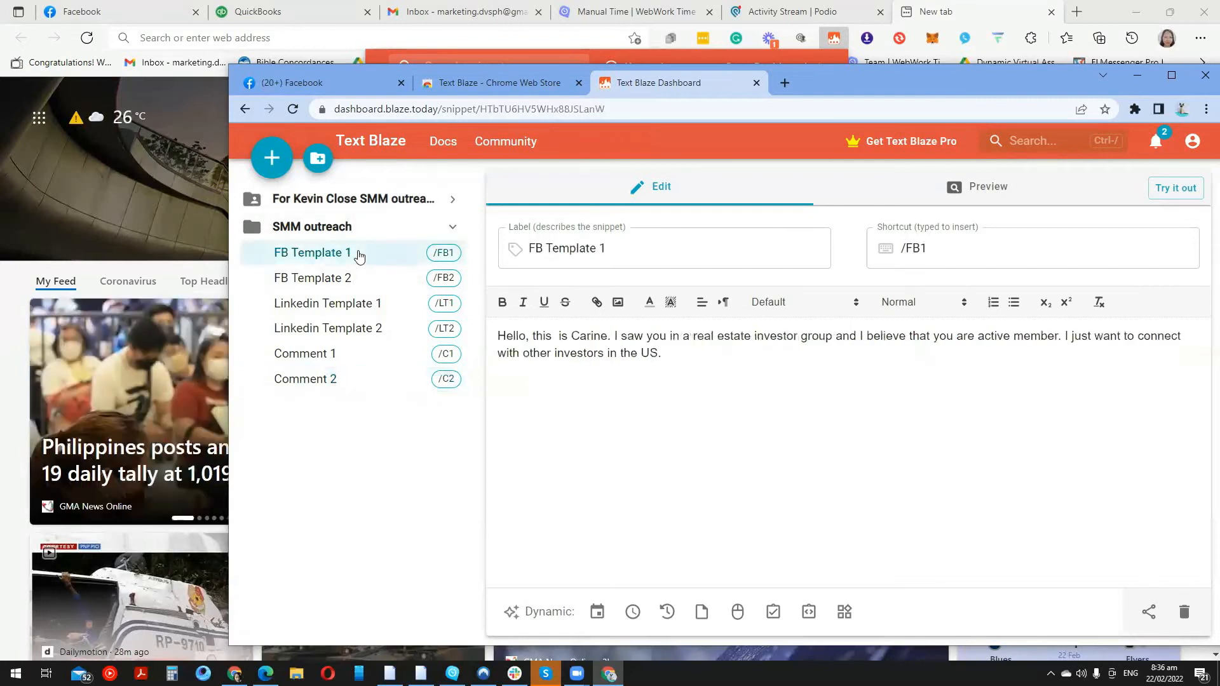
click(345, 84)
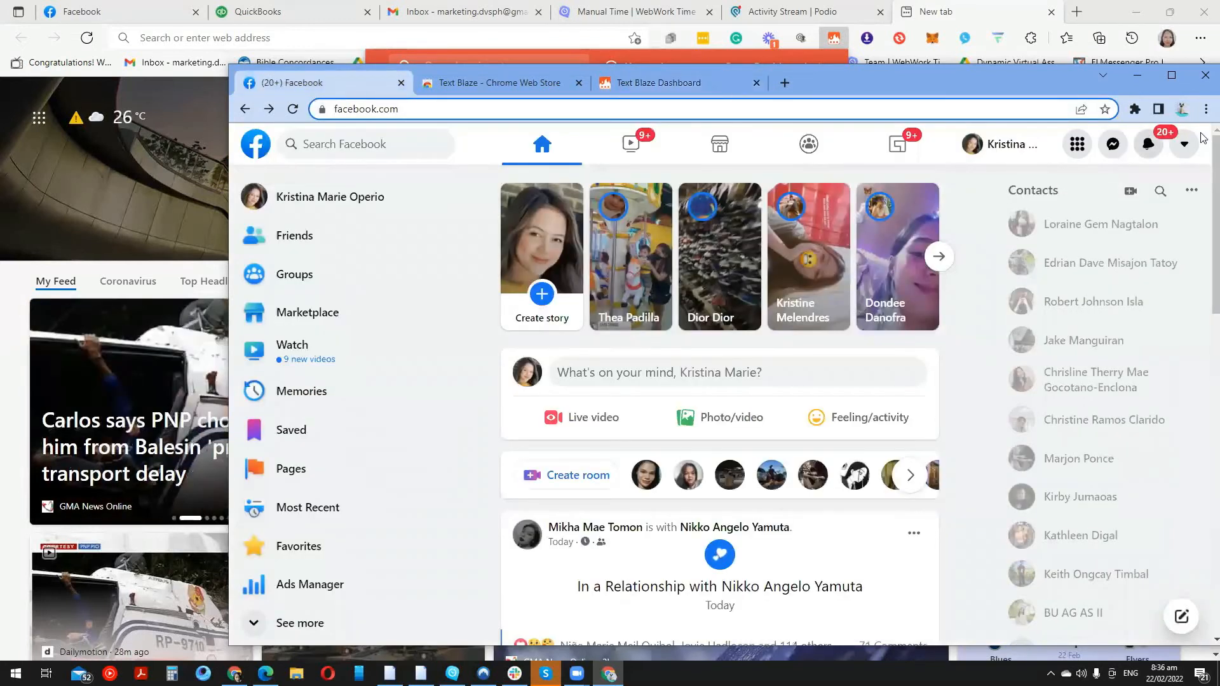
Search Facebook for the contact's name, open their profile and start a Messenger chat
click(349, 151)
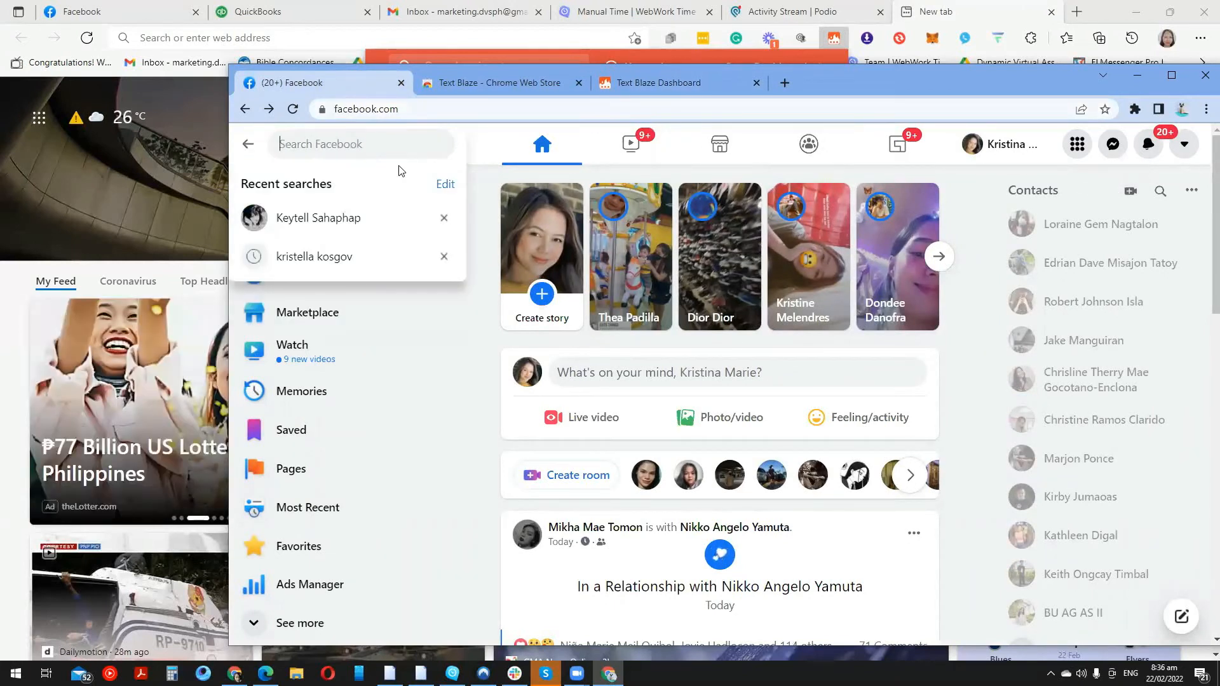
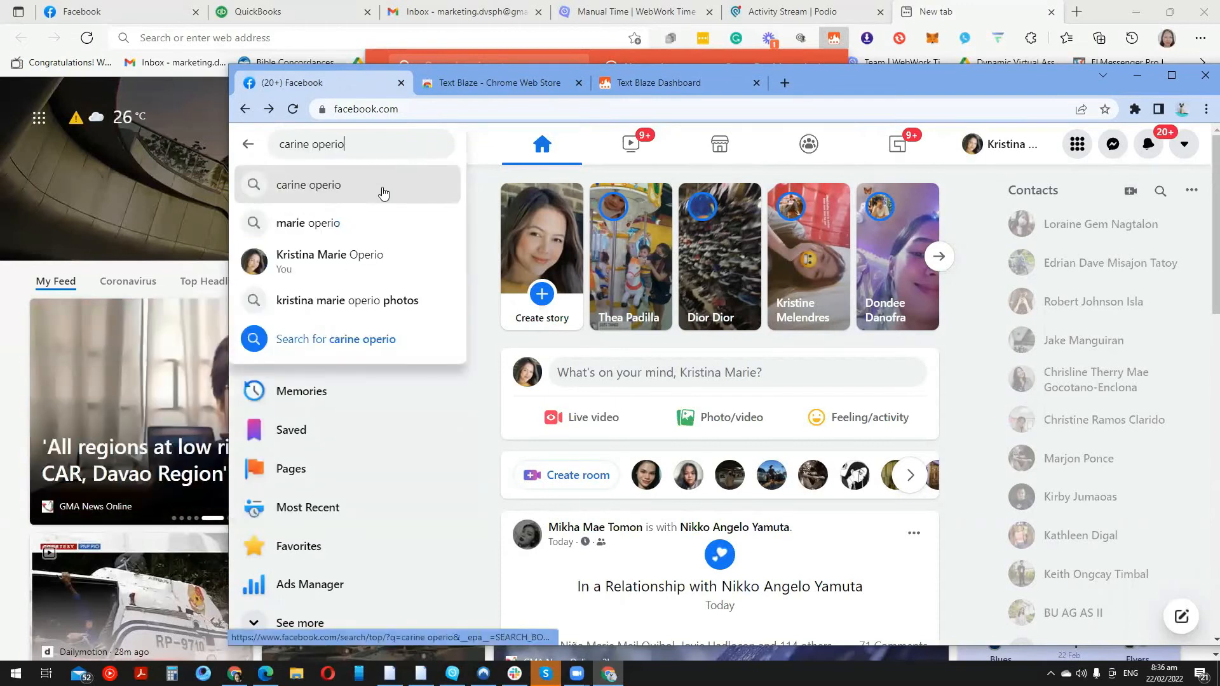
click(382, 187)
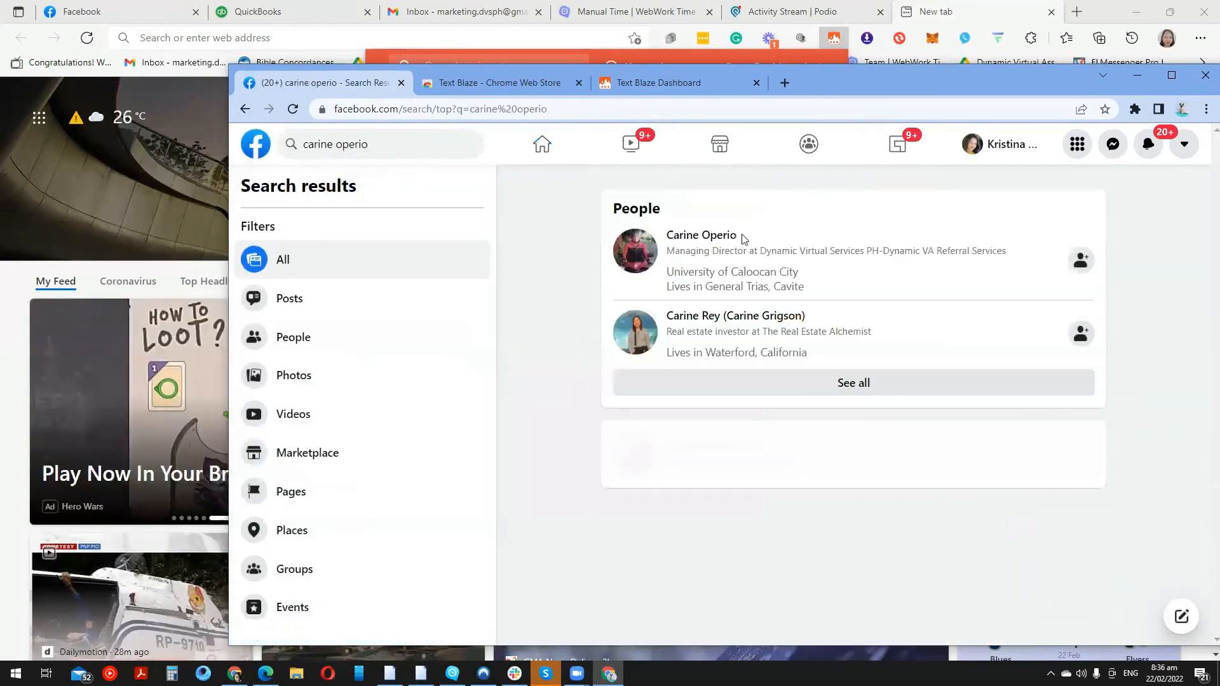
click(719, 239)
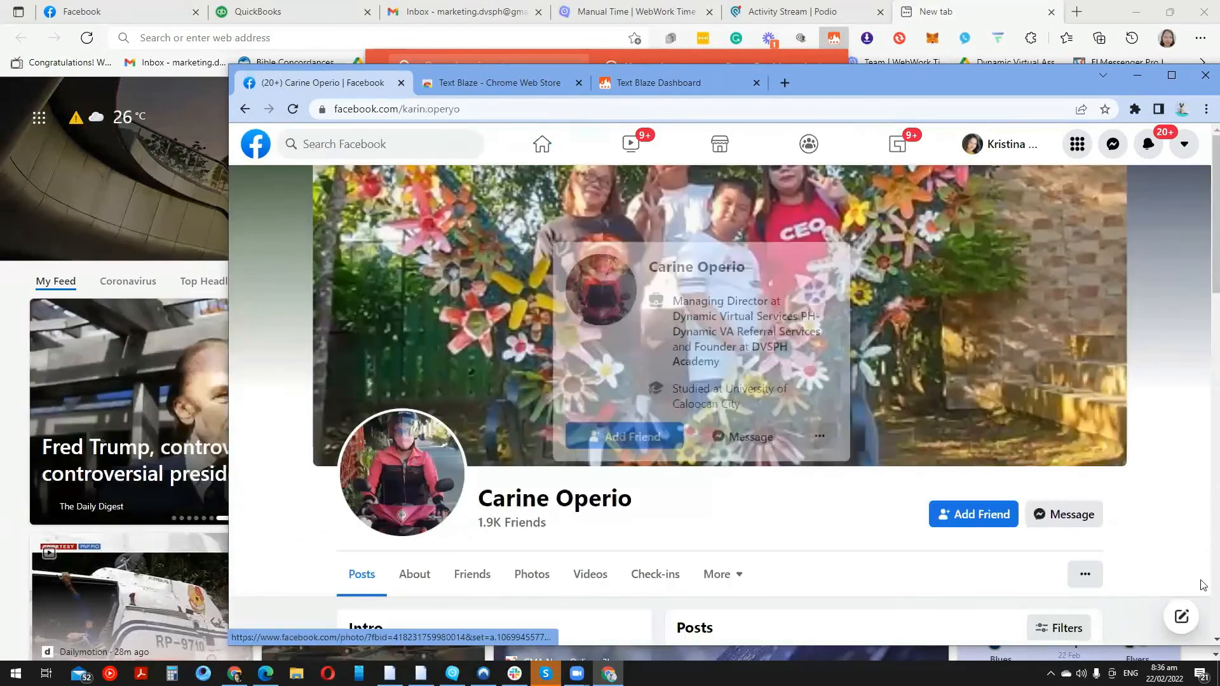
click(1075, 520)
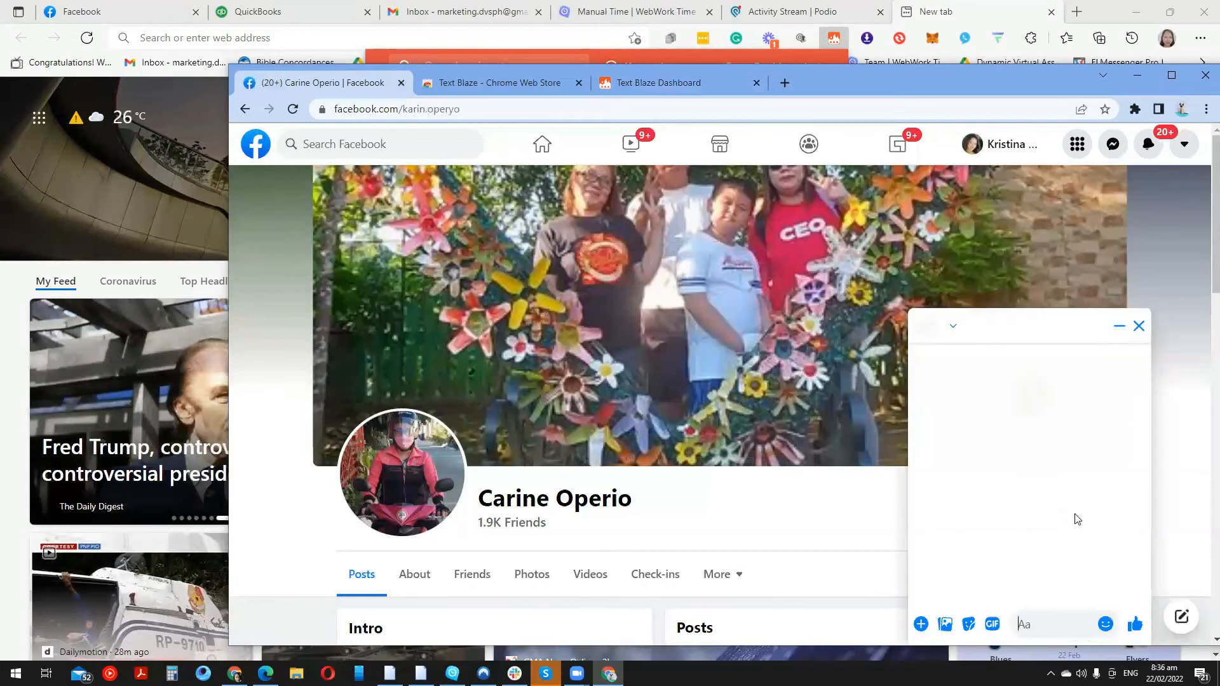
click(695, 83)
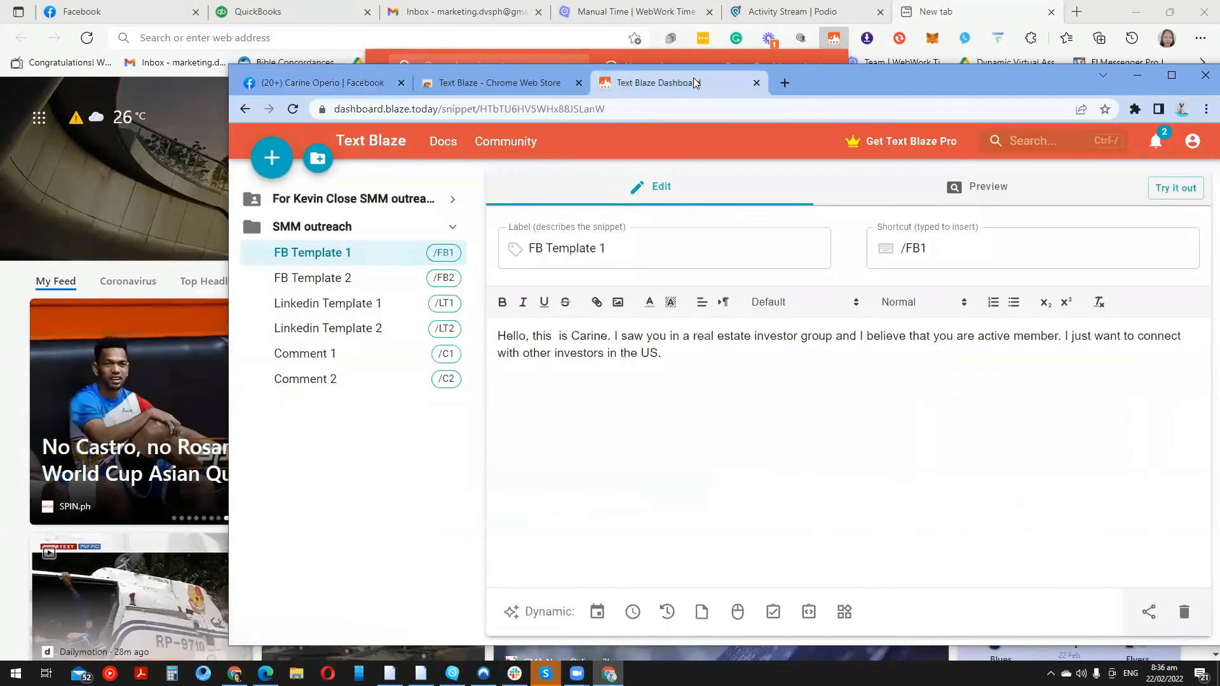
Pin the Text Blaze extension to Chrome's toolbar and return to the Facebook chat
click(1134, 109)
click(1100, 216)
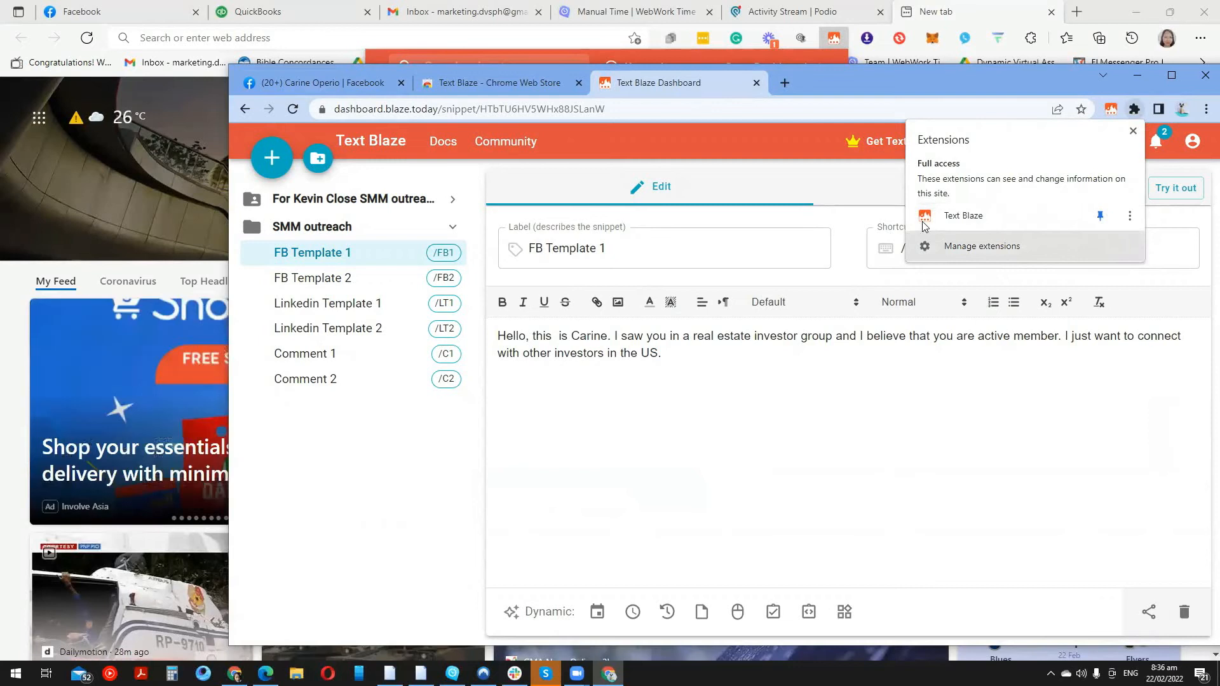
click(303, 82)
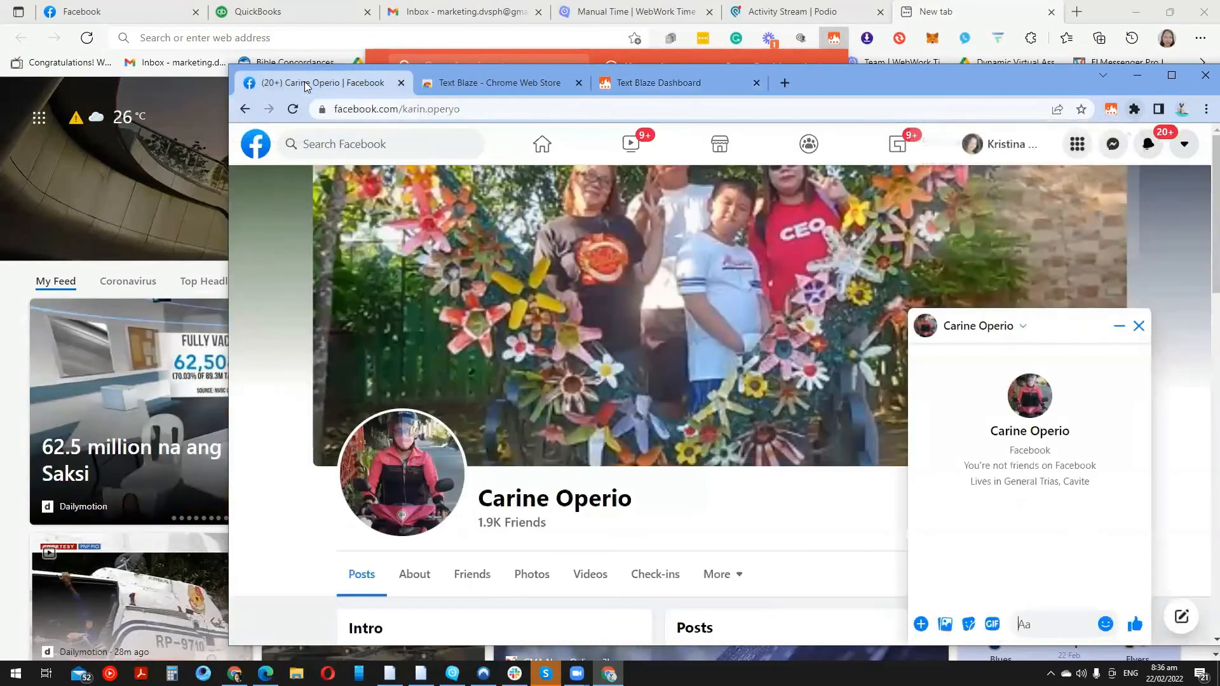
Insert the FB Template 1 snippet into the Messenger draft from the Text Blaze picker
click(1109, 112)
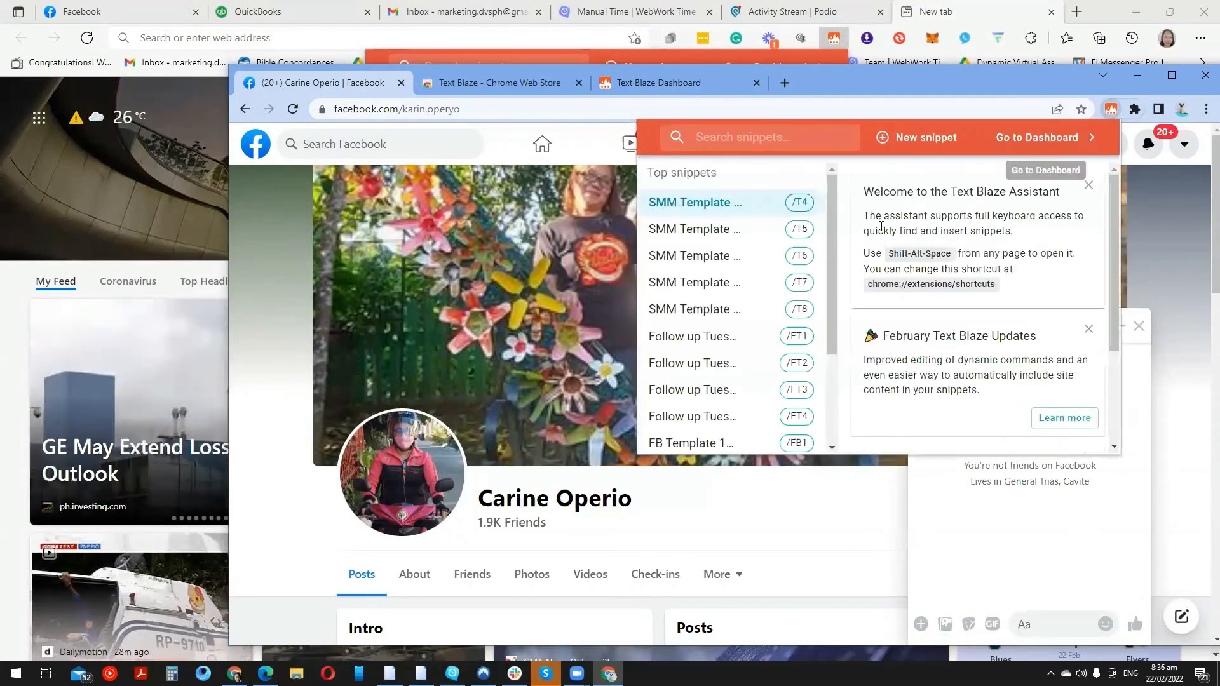
drag(833, 258, 826, 380)
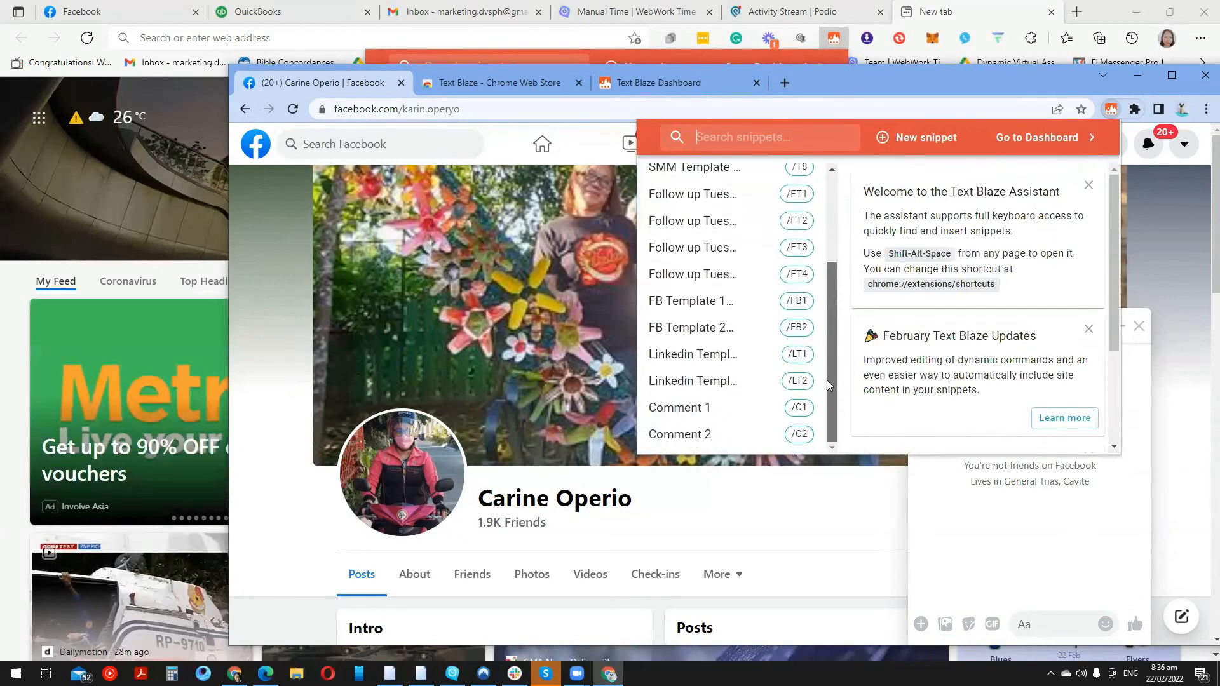
mouse_move(758, 330)
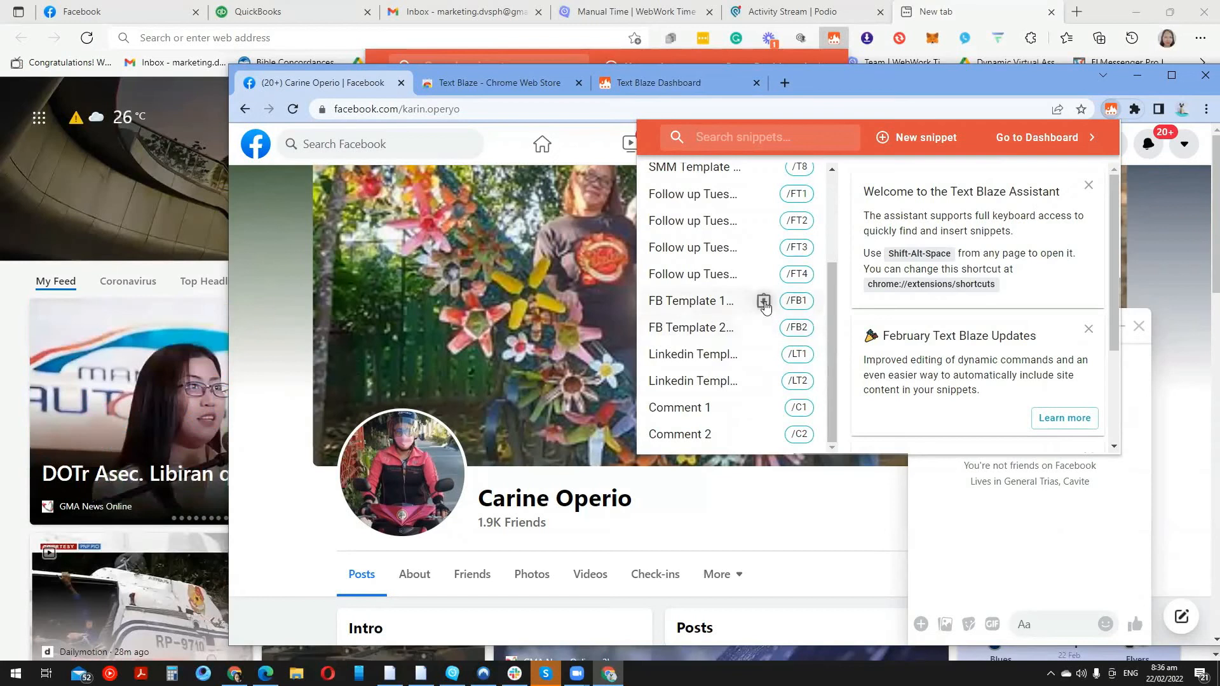
click(762, 301)
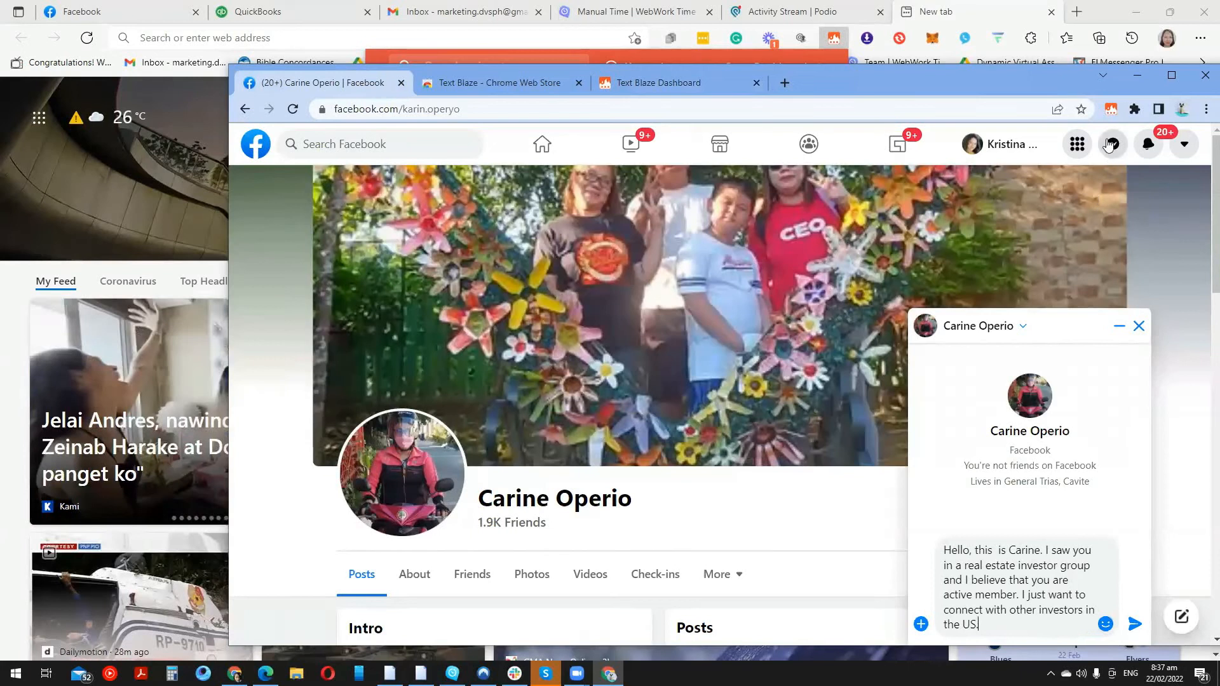
Insert the Comment 1 snippet after it in the same draft
click(1110, 109)
scroll(751, 379, down, 2)
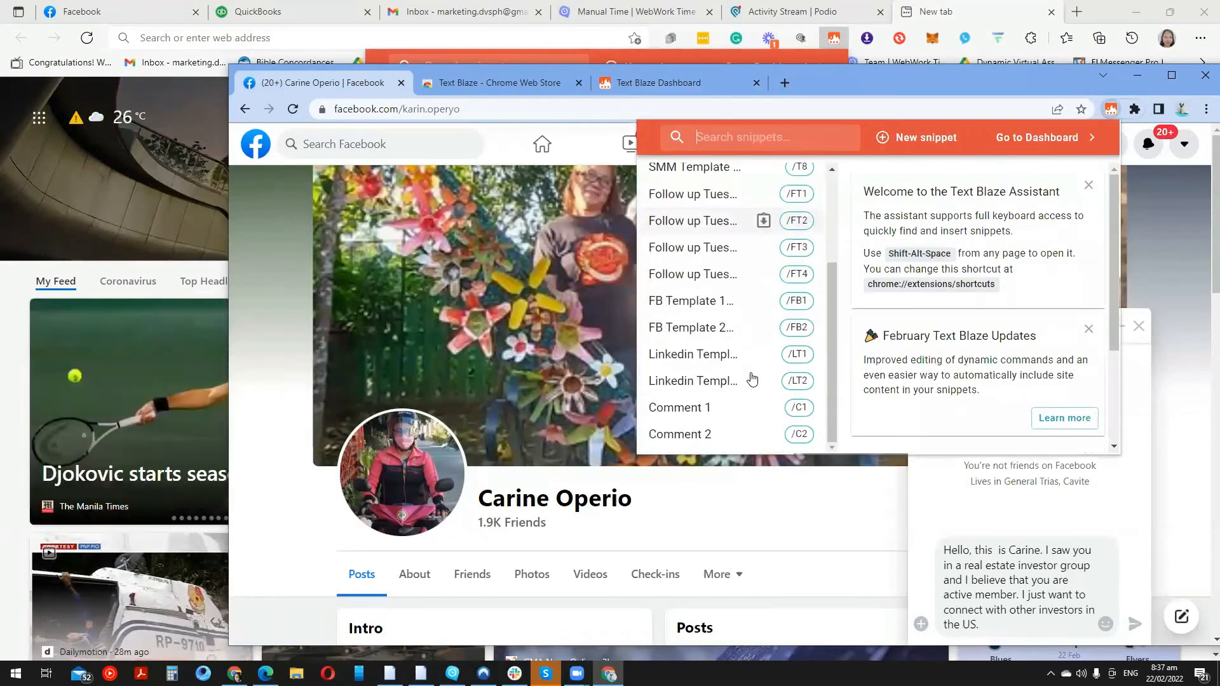
mouse_move(746, 415)
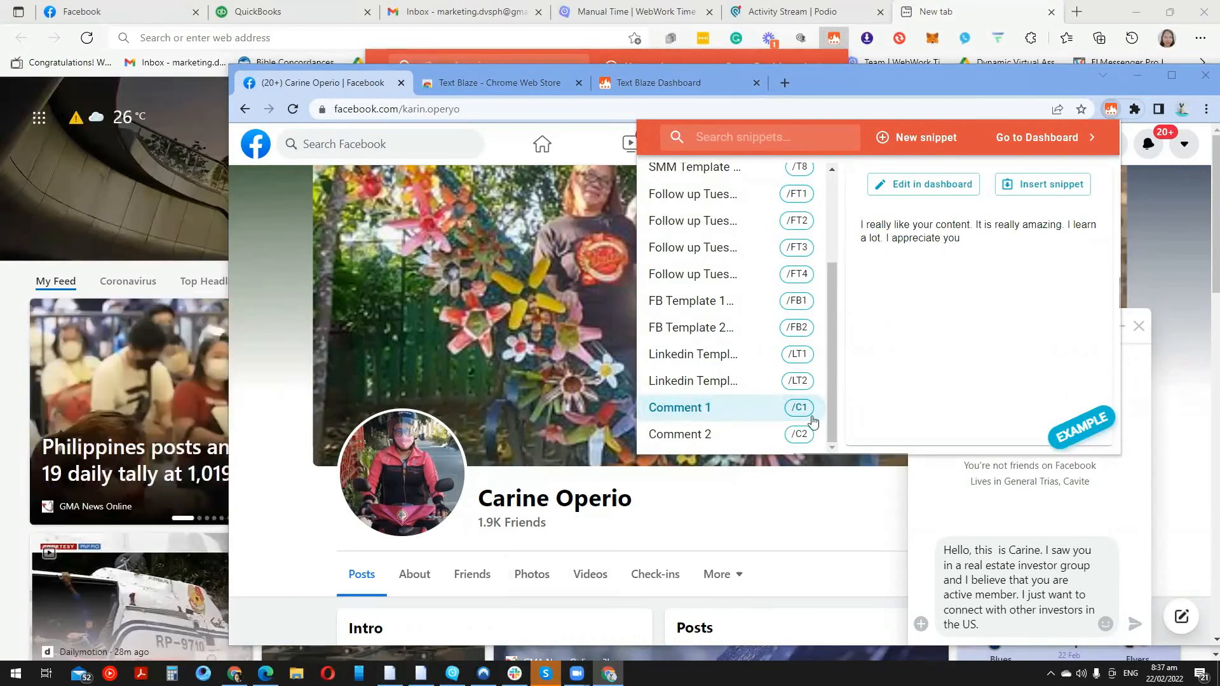
click(769, 408)
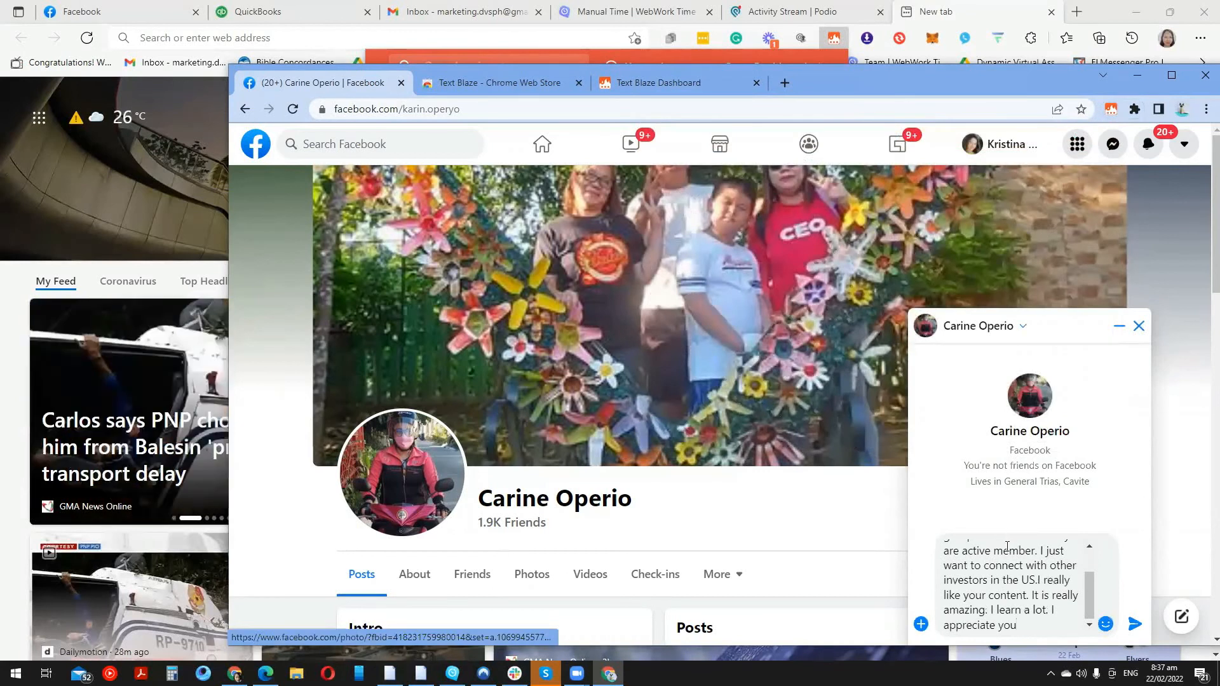
Clear the Messenger draft and insert the Comment 1 snippet from Text Blaze
key(ctrl+a)
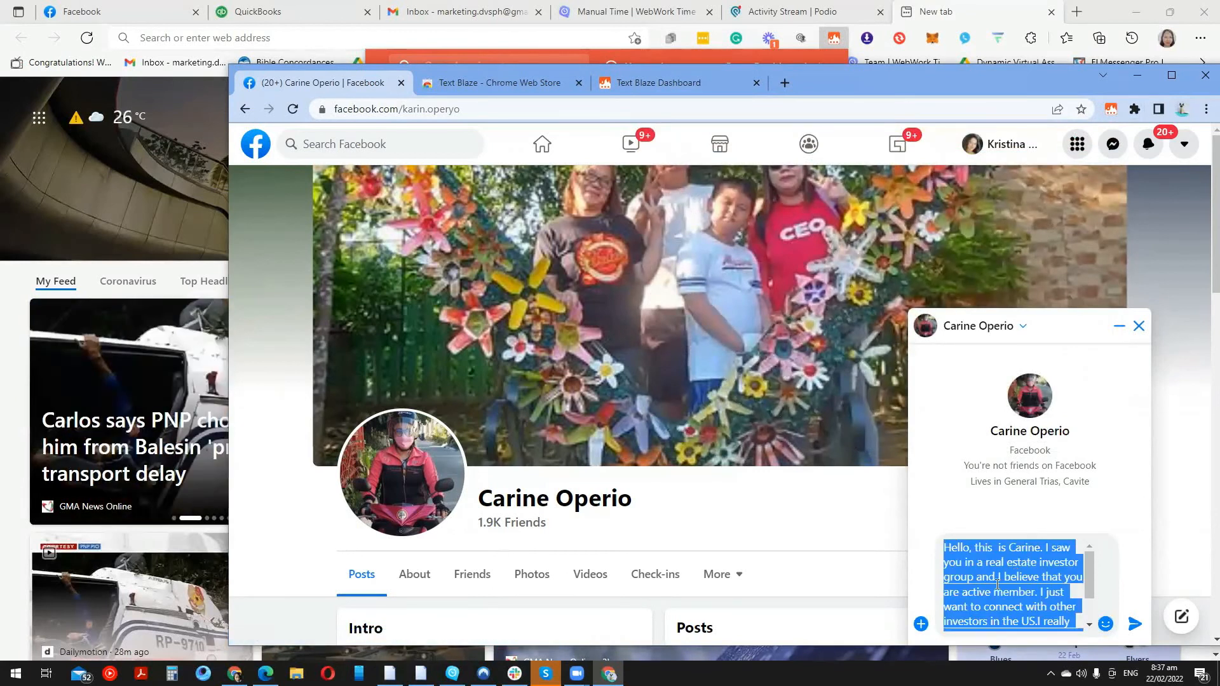
key(BackSpace)
click(1110, 108)
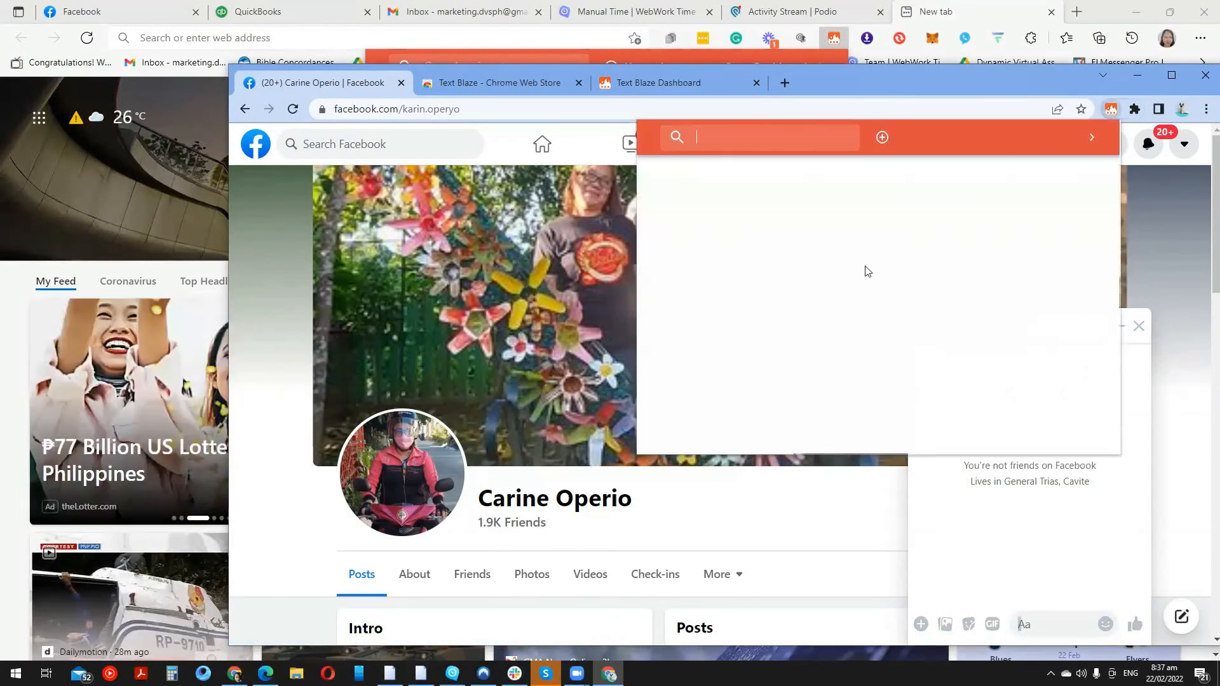
scroll(759, 389, down, 3)
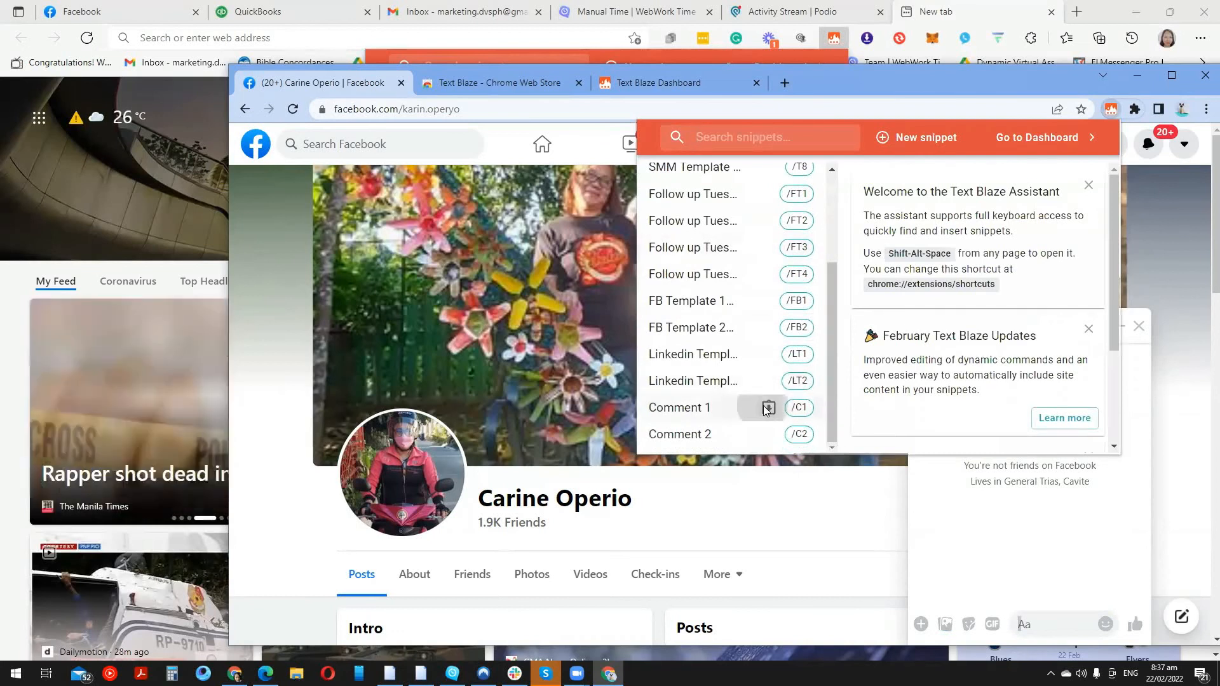
click(768, 408)
Clear the draft again and expand the /FB shortcut into the FB Template 1 intro
key(ctrl+a)
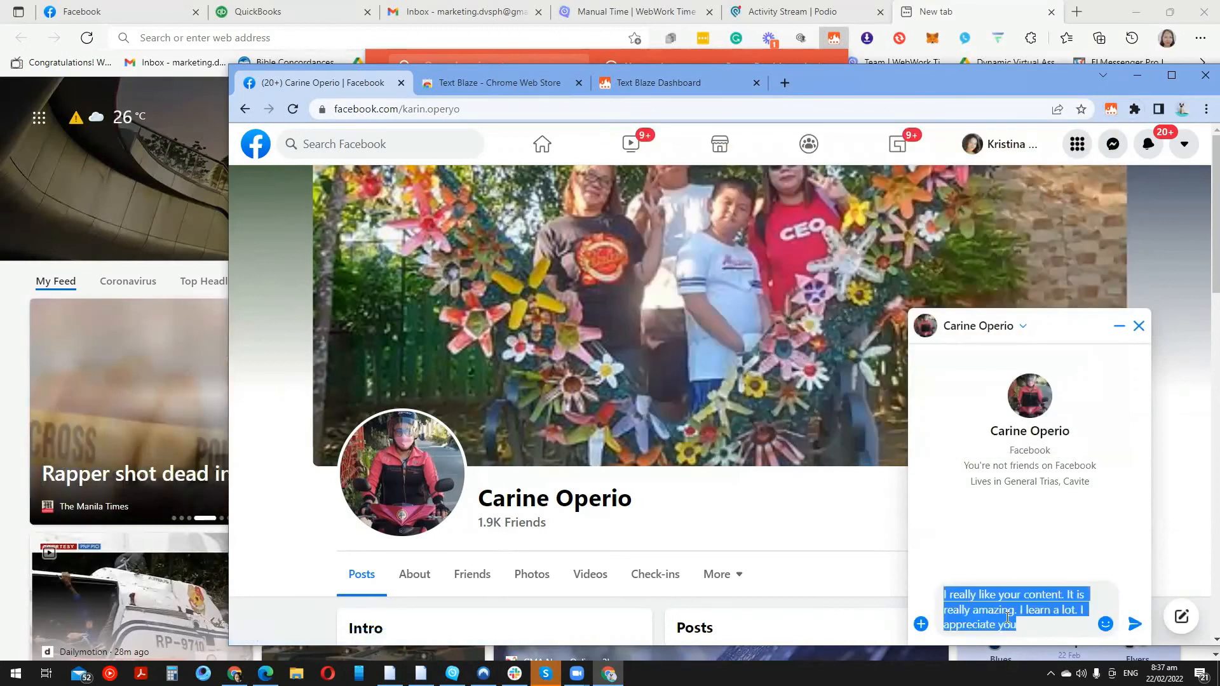
key(BackSpace)
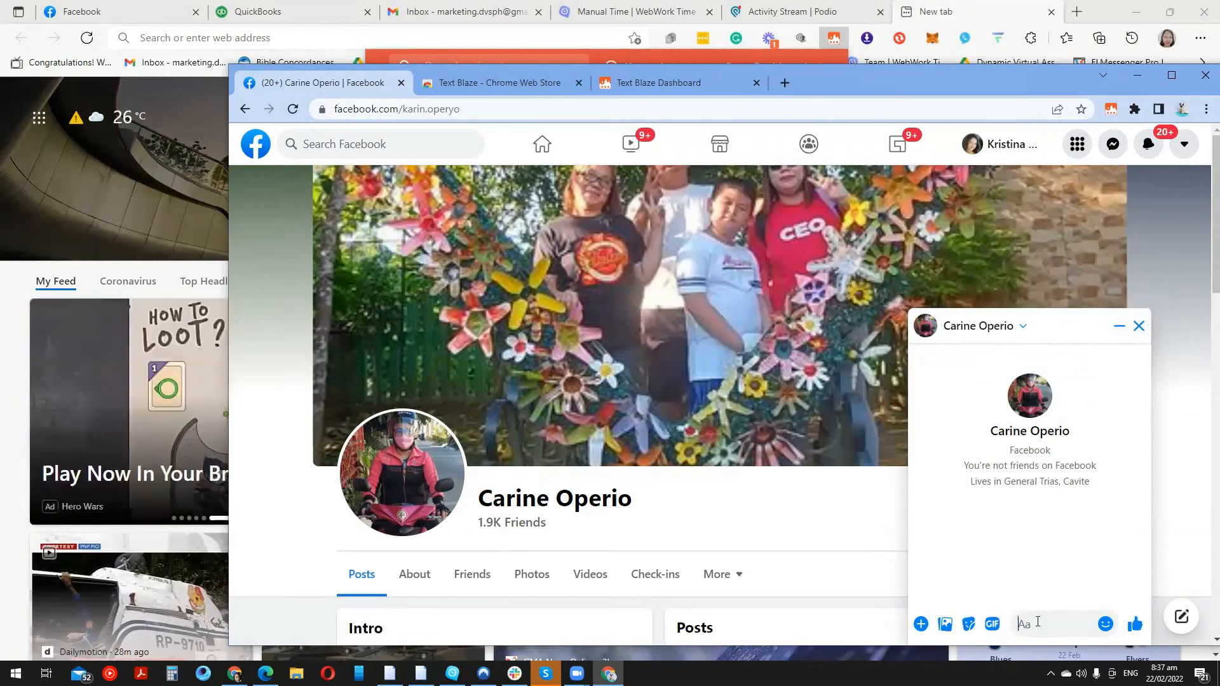
text(/)
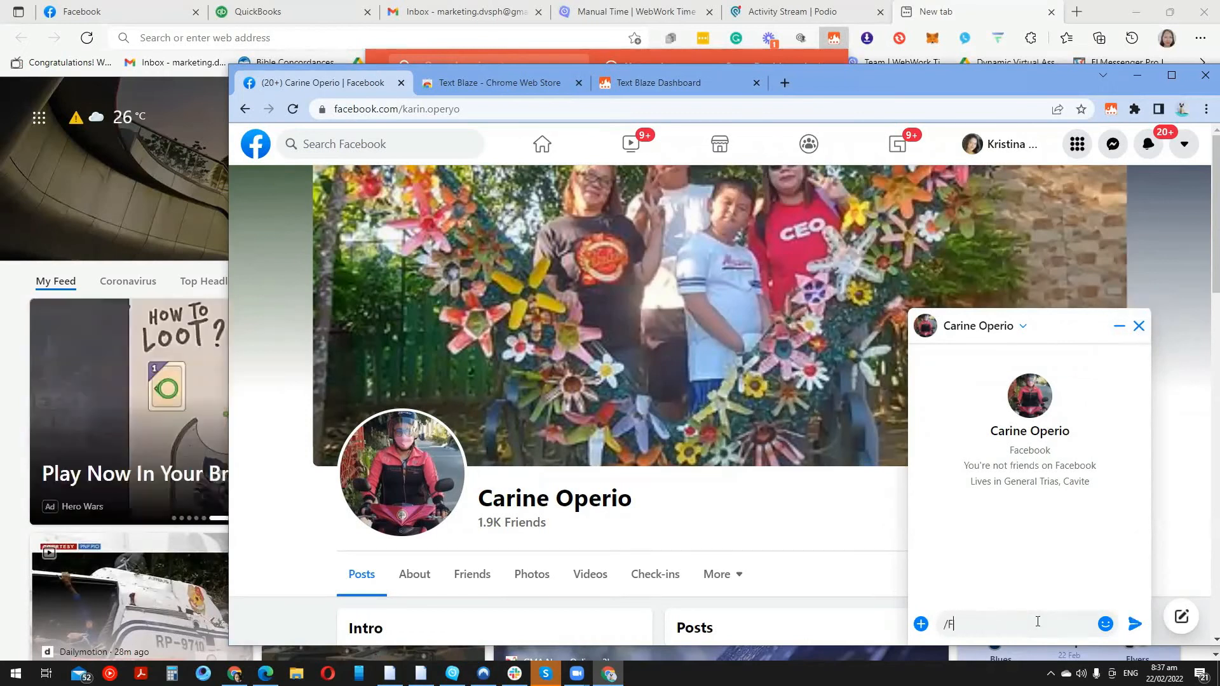
text(FB)
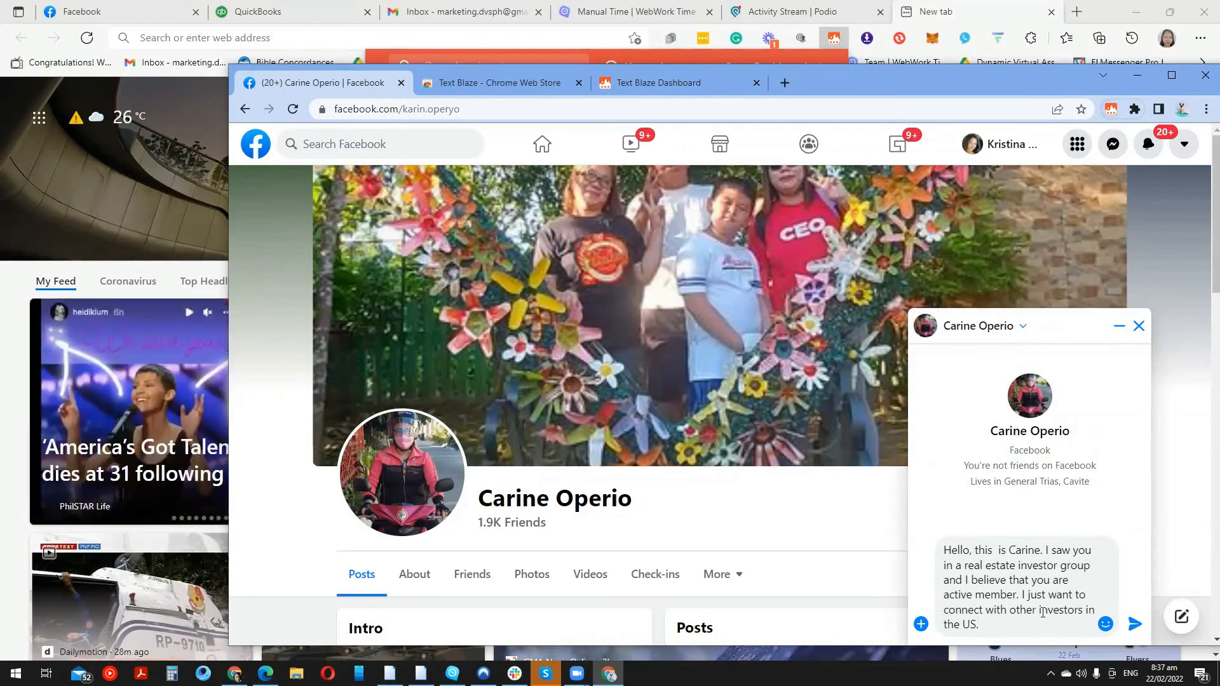
scroll(1042, 612, down, 3)
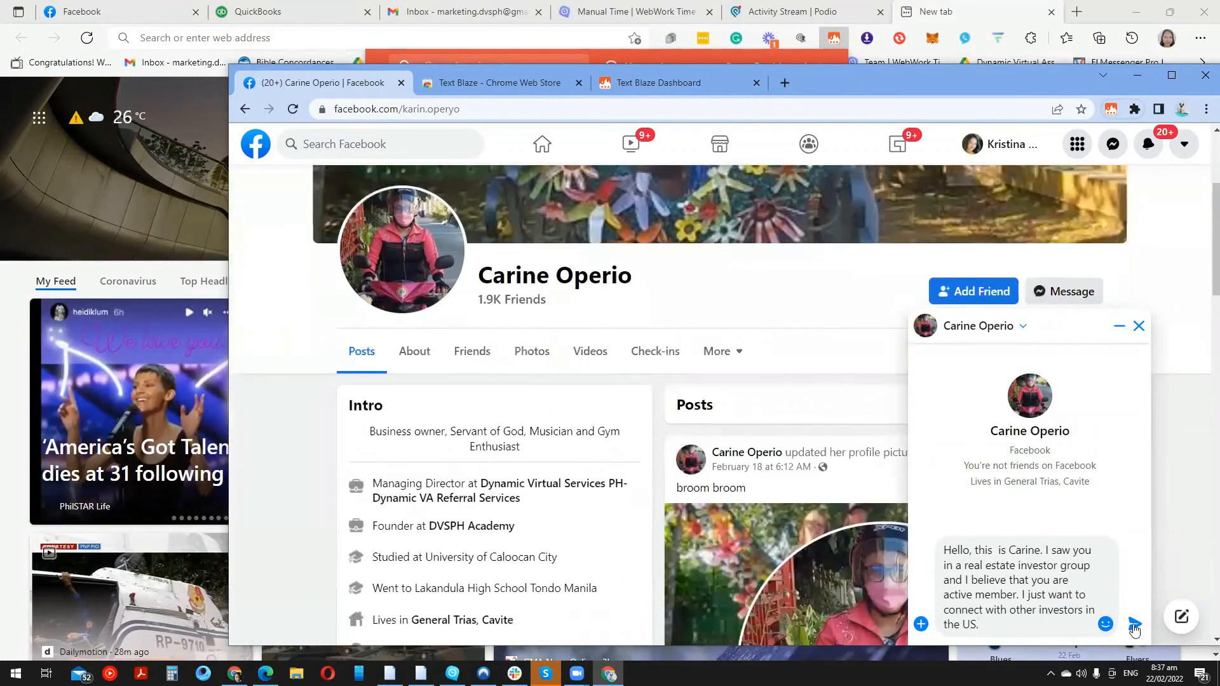
Send the investor outreach message, close the chat, and scroll down to a post
click(1134, 626)
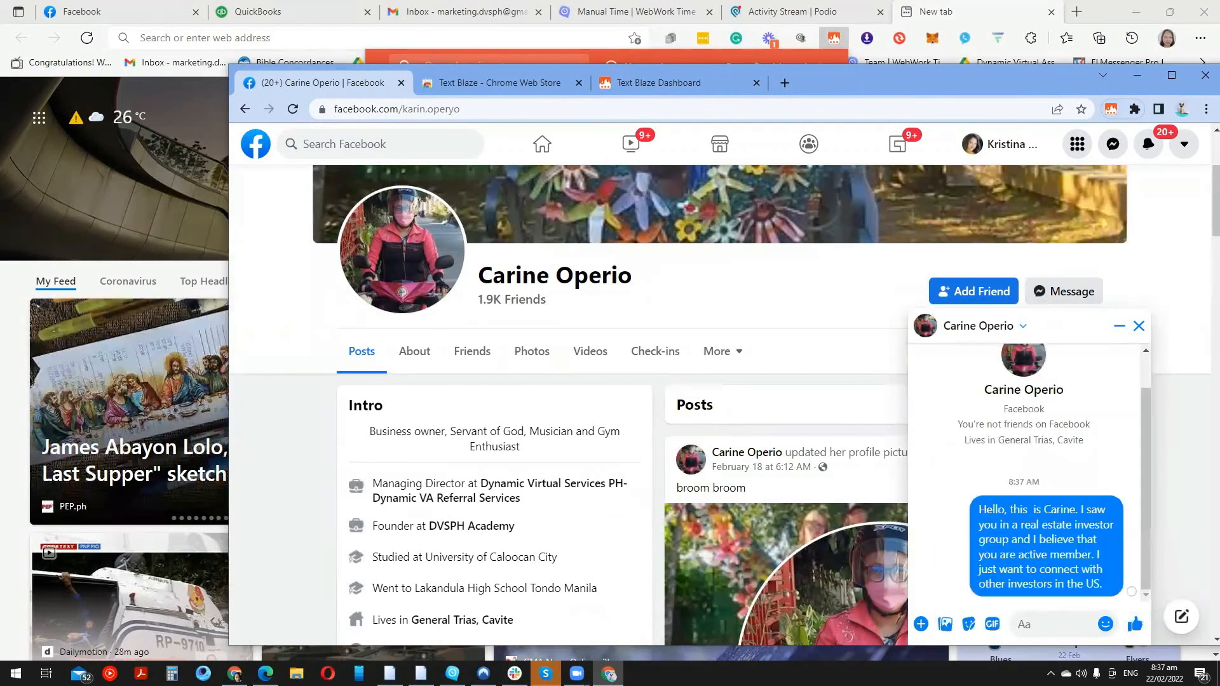
click(1138, 329)
scroll(958, 480, down, 6)
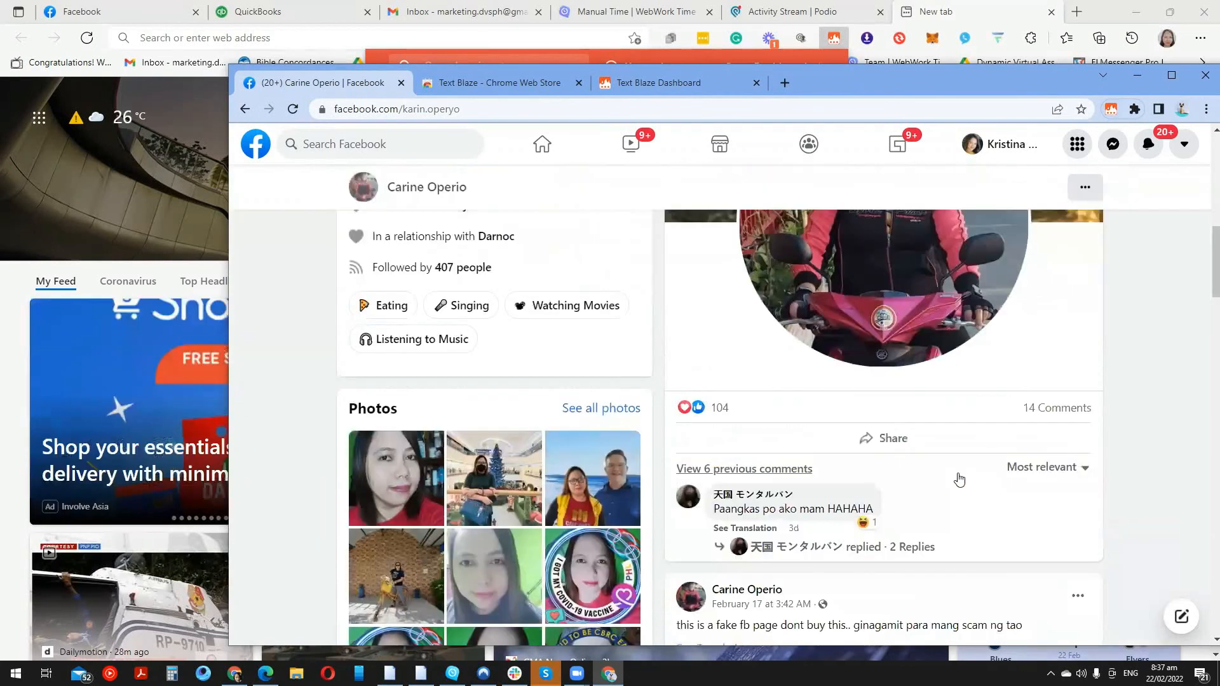
scroll(960, 480, down, 3)
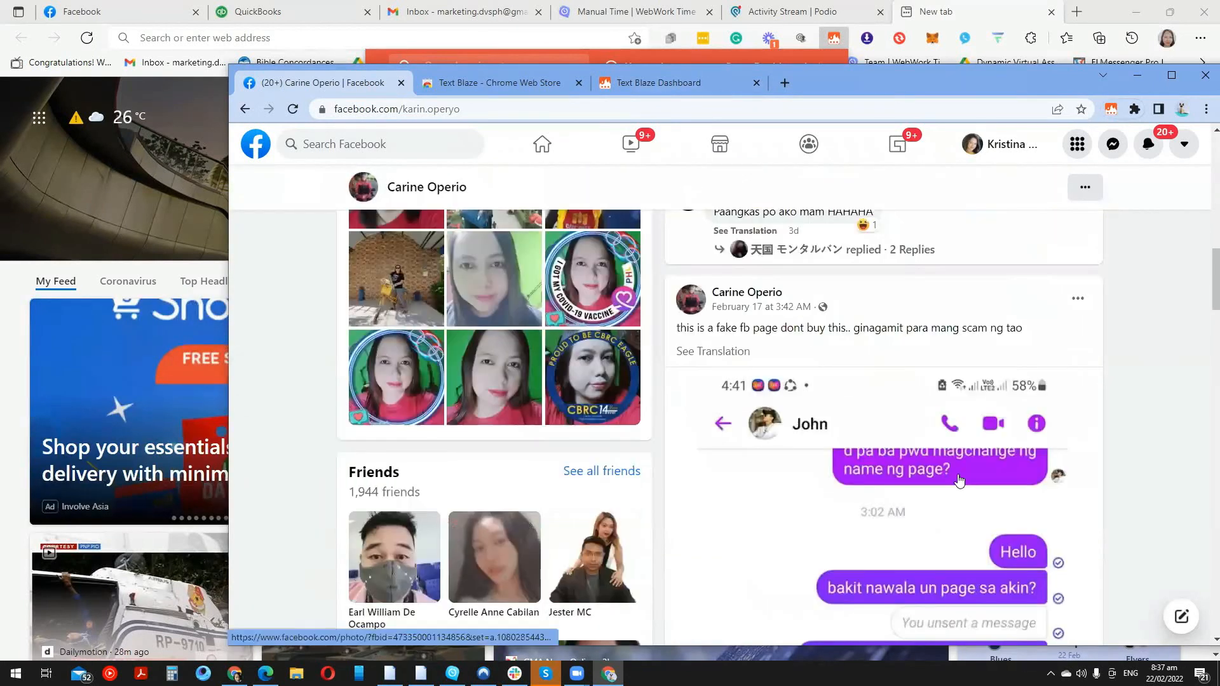
scroll(978, 502, down, 2)
scroll(1023, 539, down, 5)
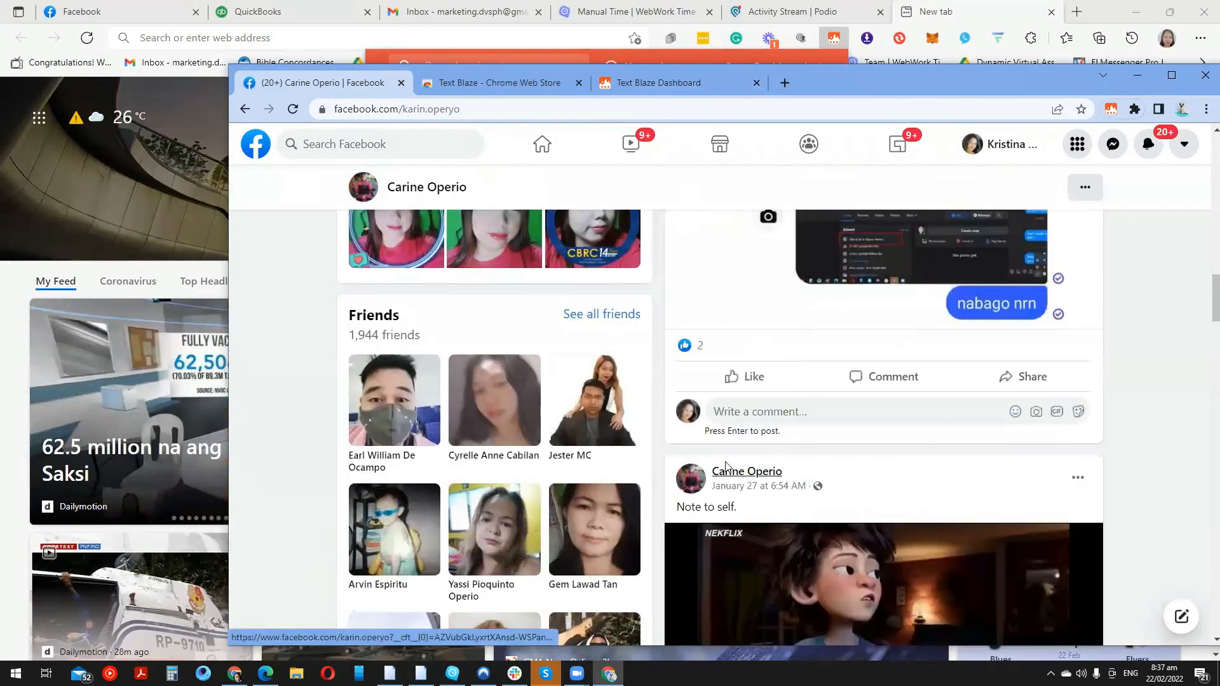
Comment 'I really like your content…I appreciate you' on the post using the Comment snippet
click(723, 414)
text(/)
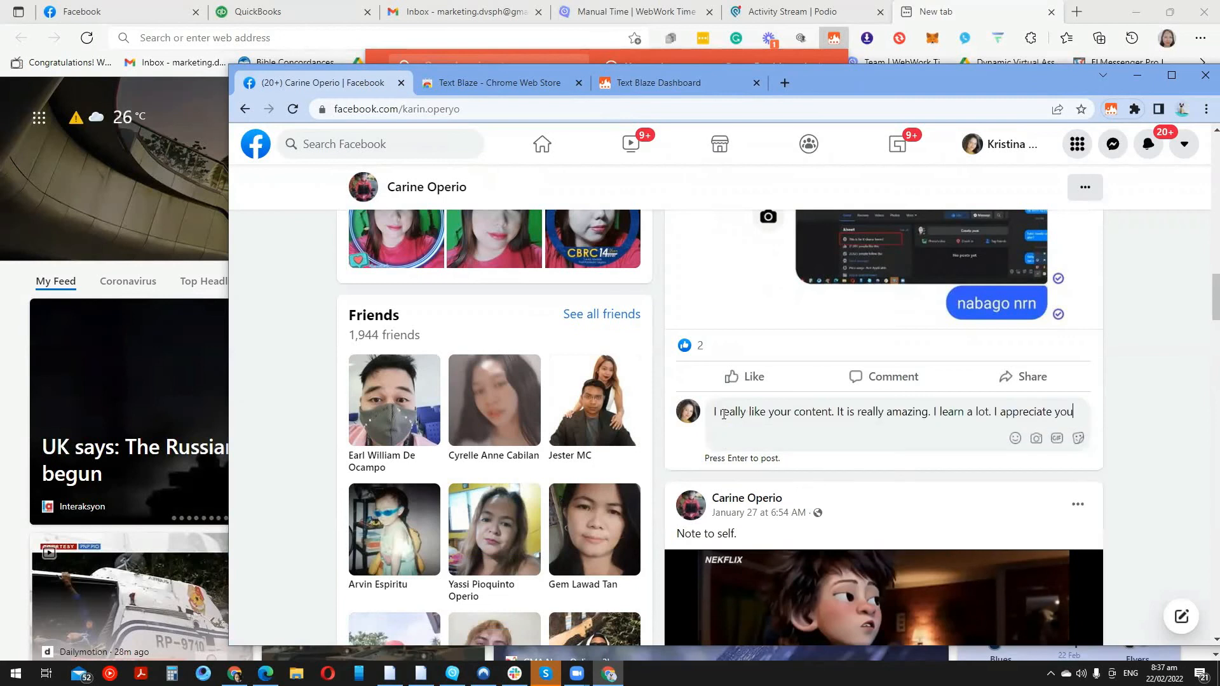
key(Return)
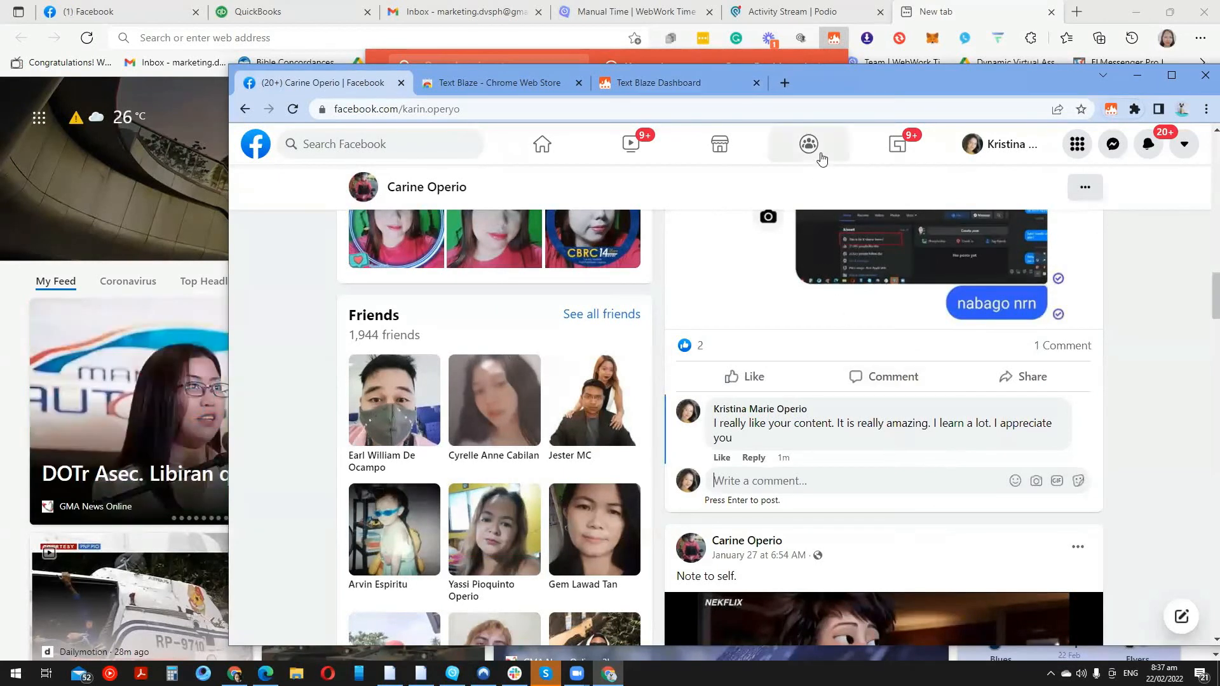
Open a new Chrome tab, type 'lin' and clear it, then return to the Facebook tab
click(787, 86)
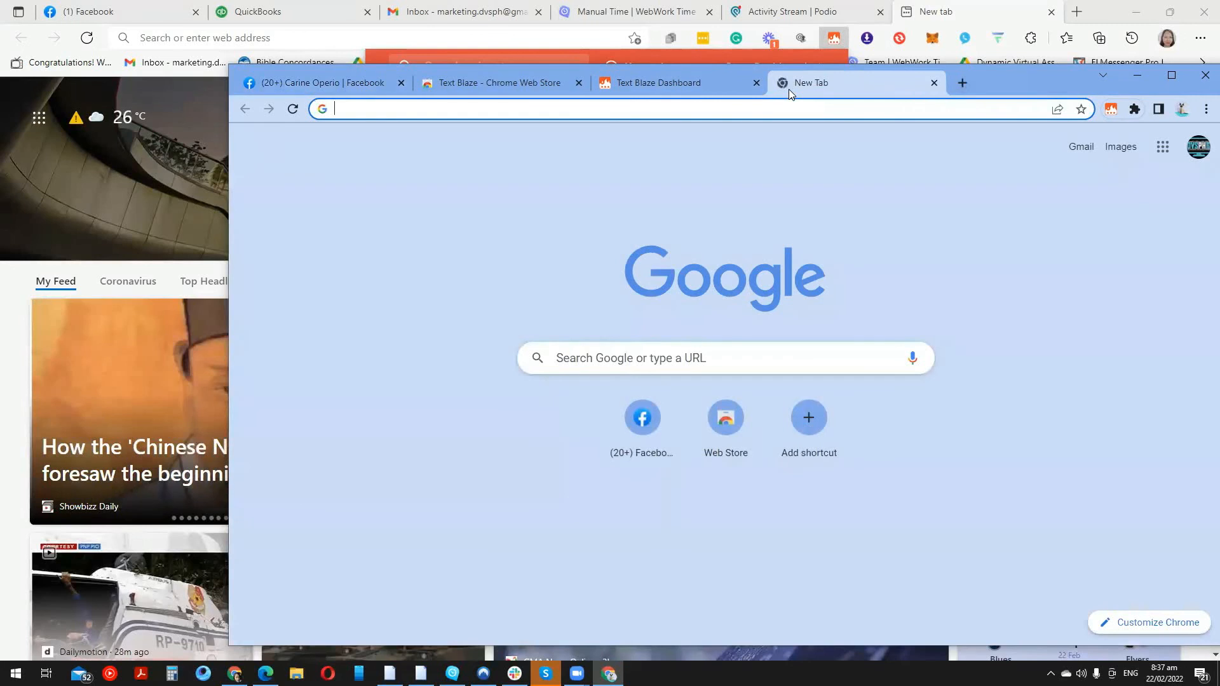
text(lin)
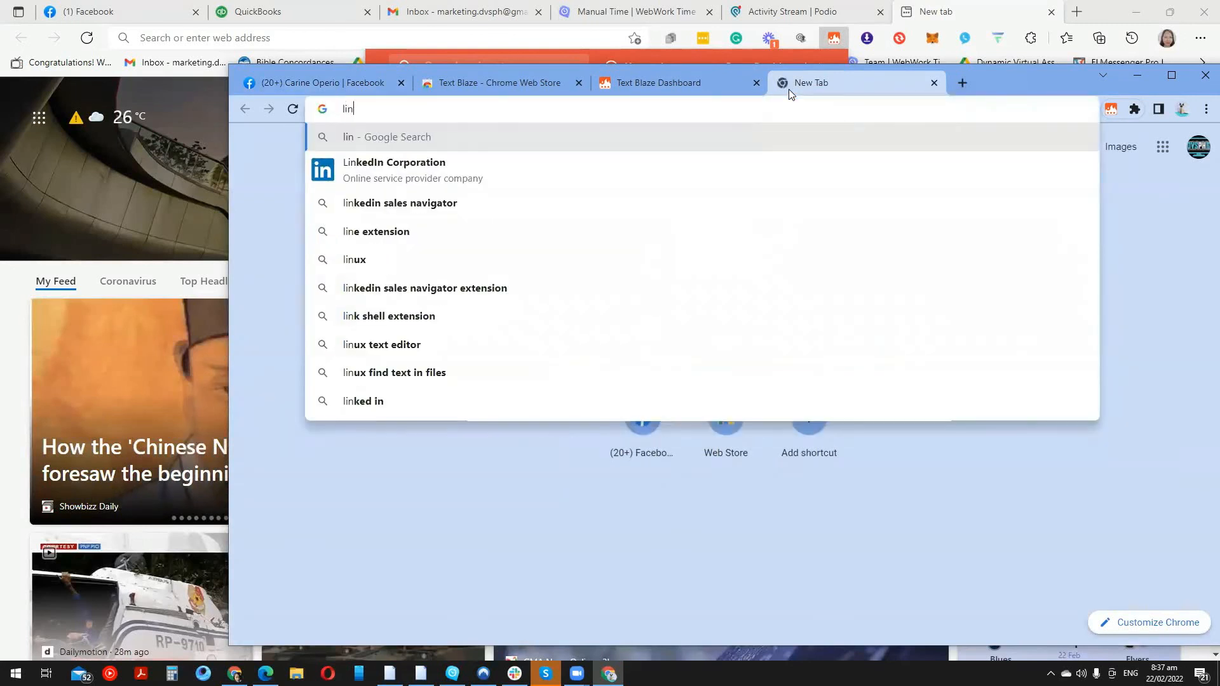
key(BackSpace)
key(BackSpace)
key(BackSpace)
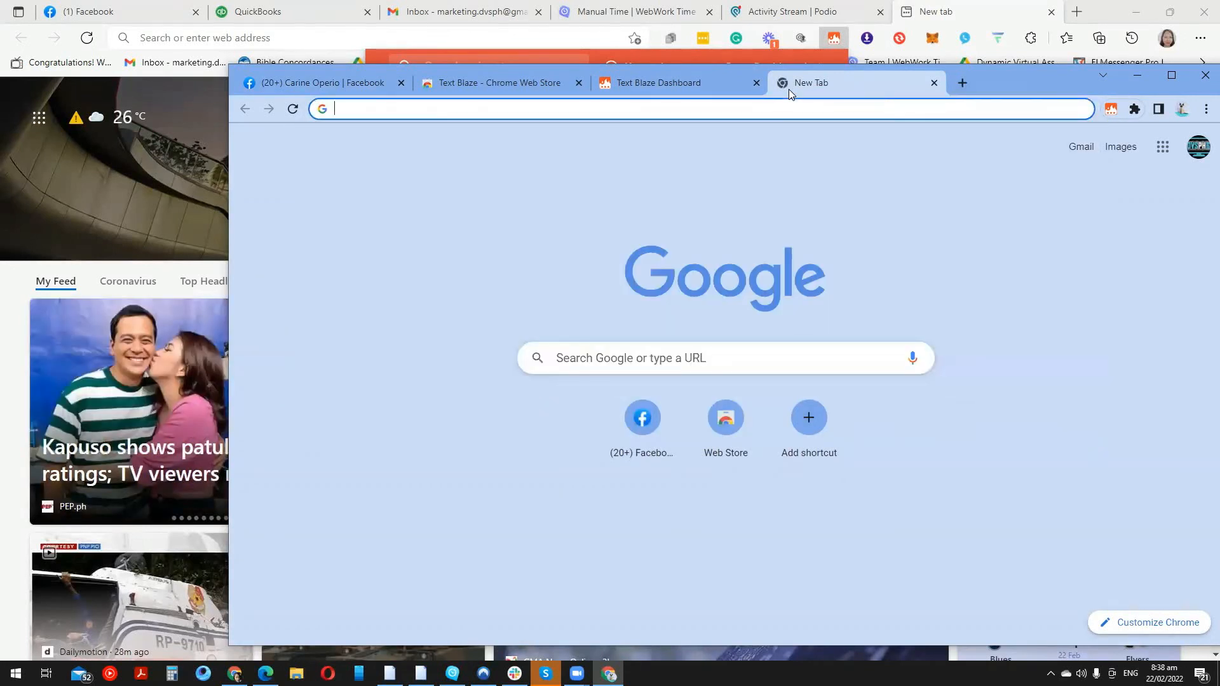
click(324, 82)
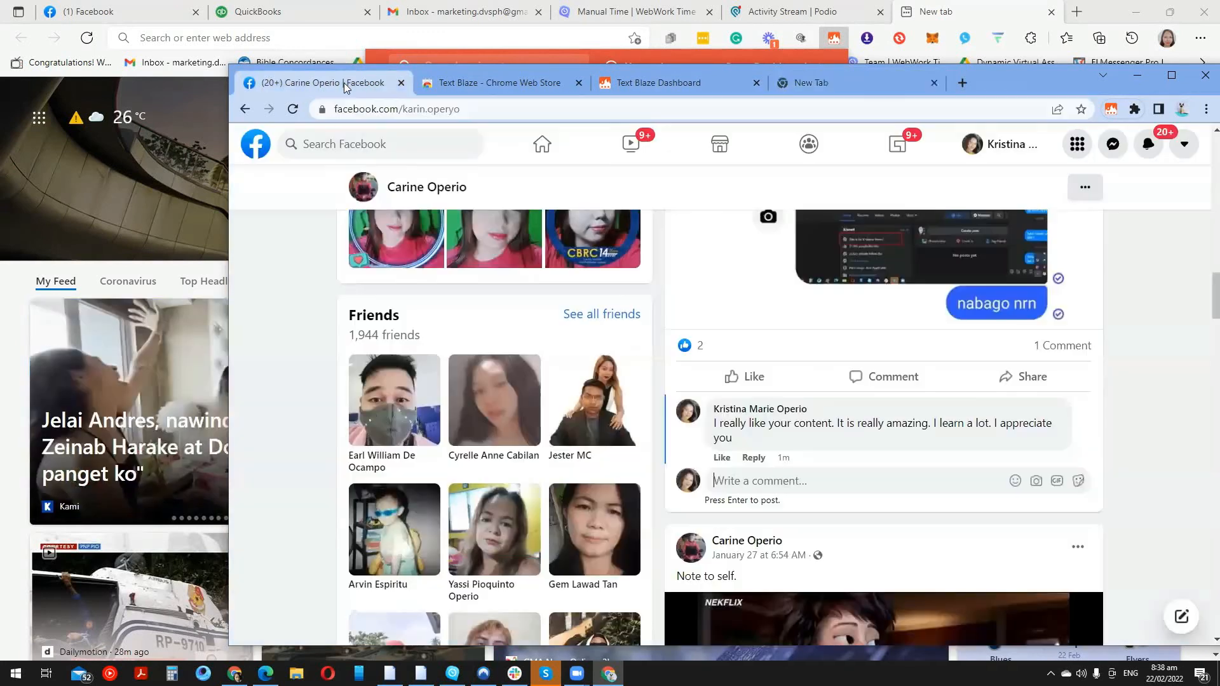
In the contact's chat, send the Linkedin Template 1 thank-you with their first name after Hello
click(1112, 144)
click(1083, 265)
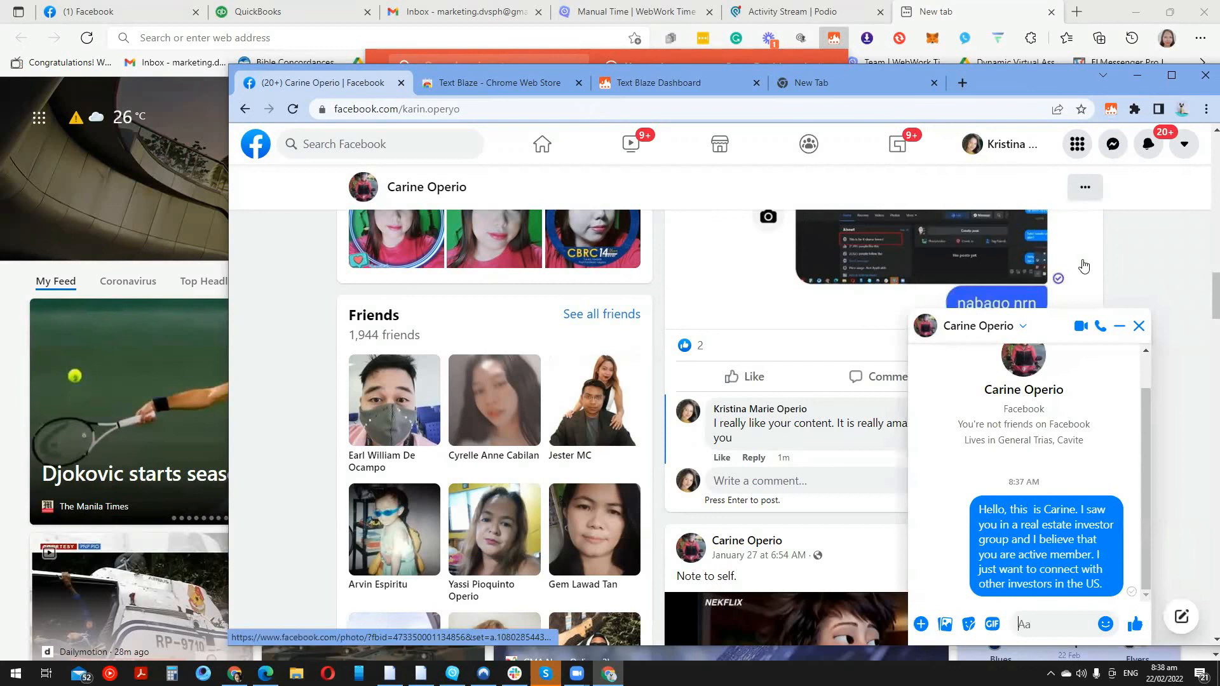
click(1110, 111)
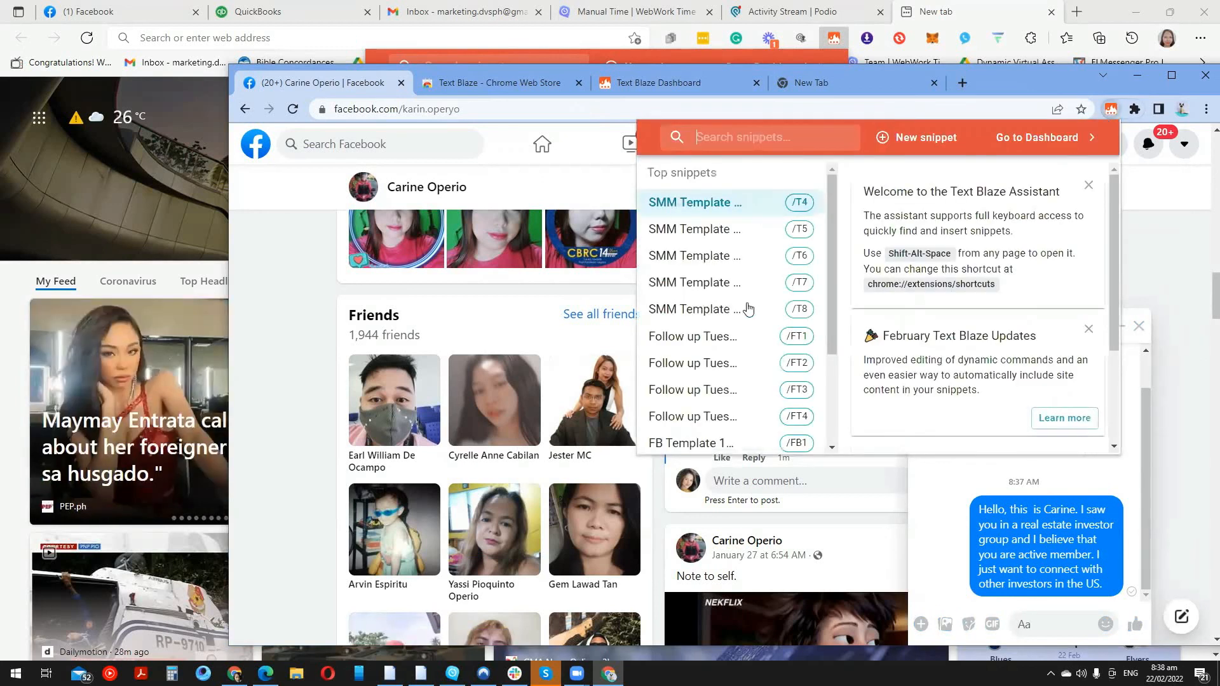
scroll(702, 369, down, 3)
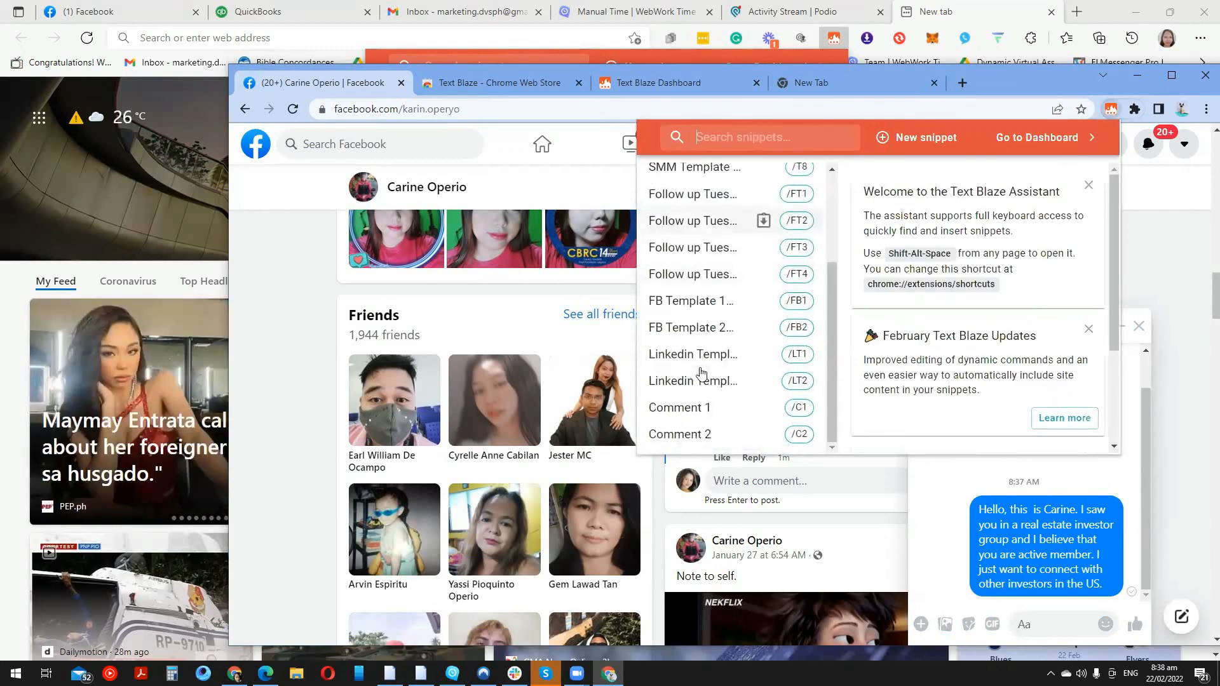
click(766, 354)
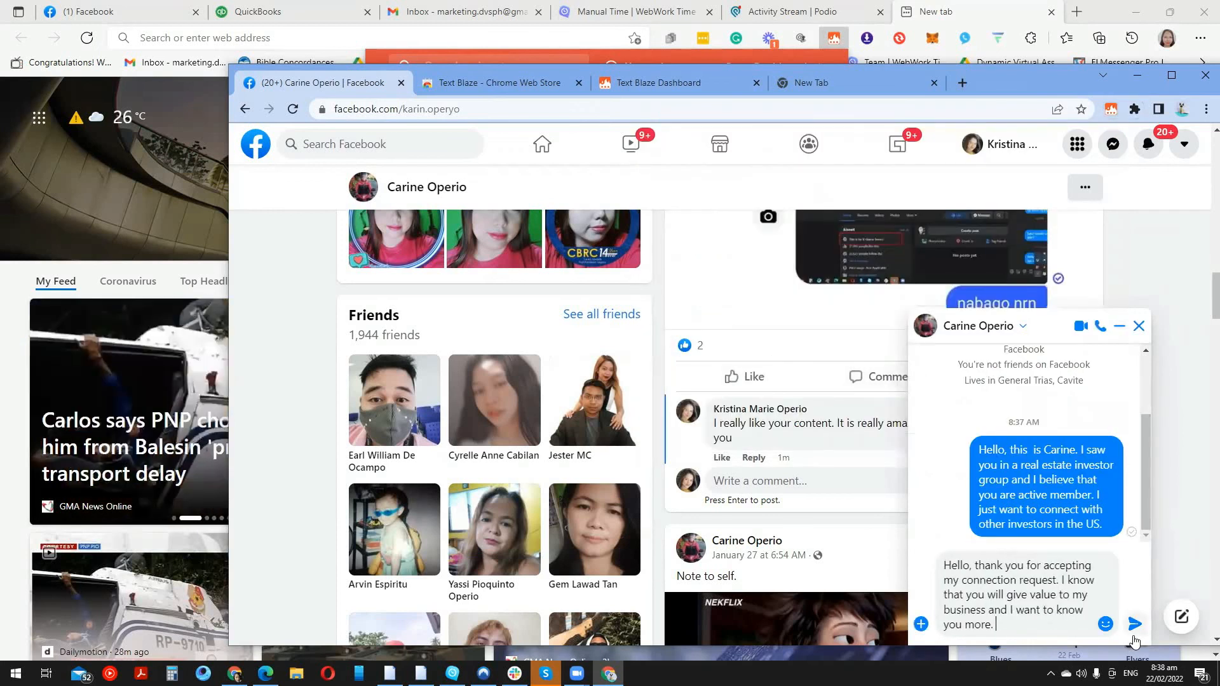
text(Carin)
text(e)
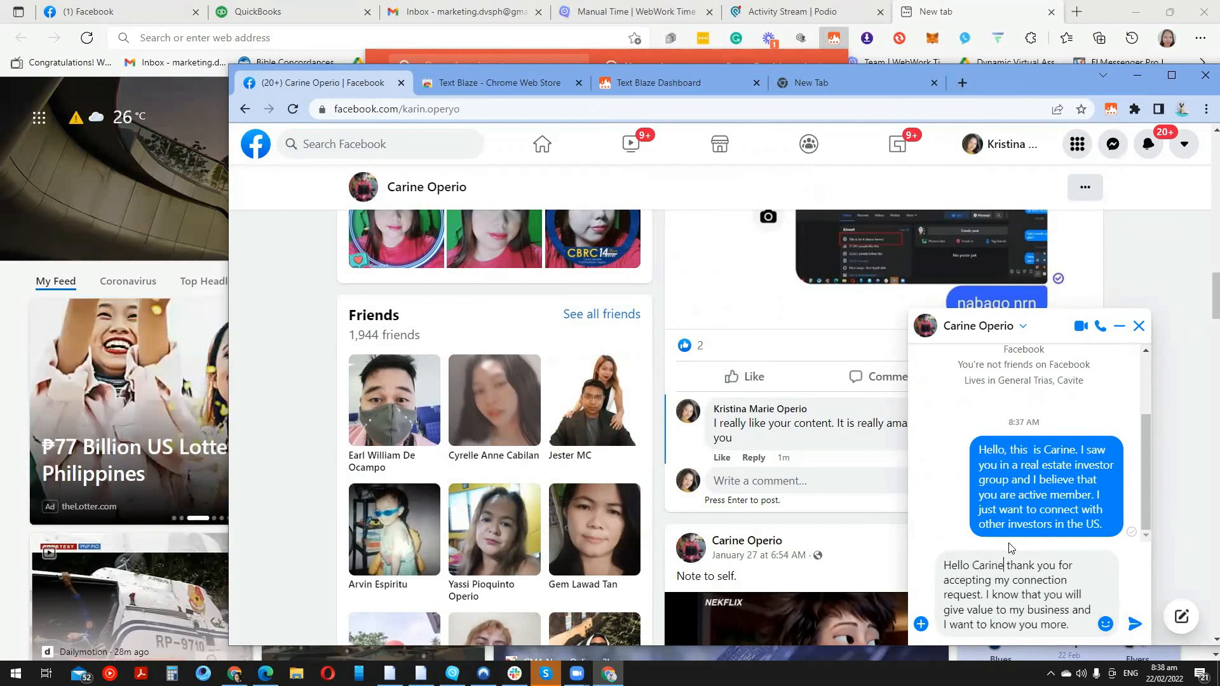
text(,)
key(Return)
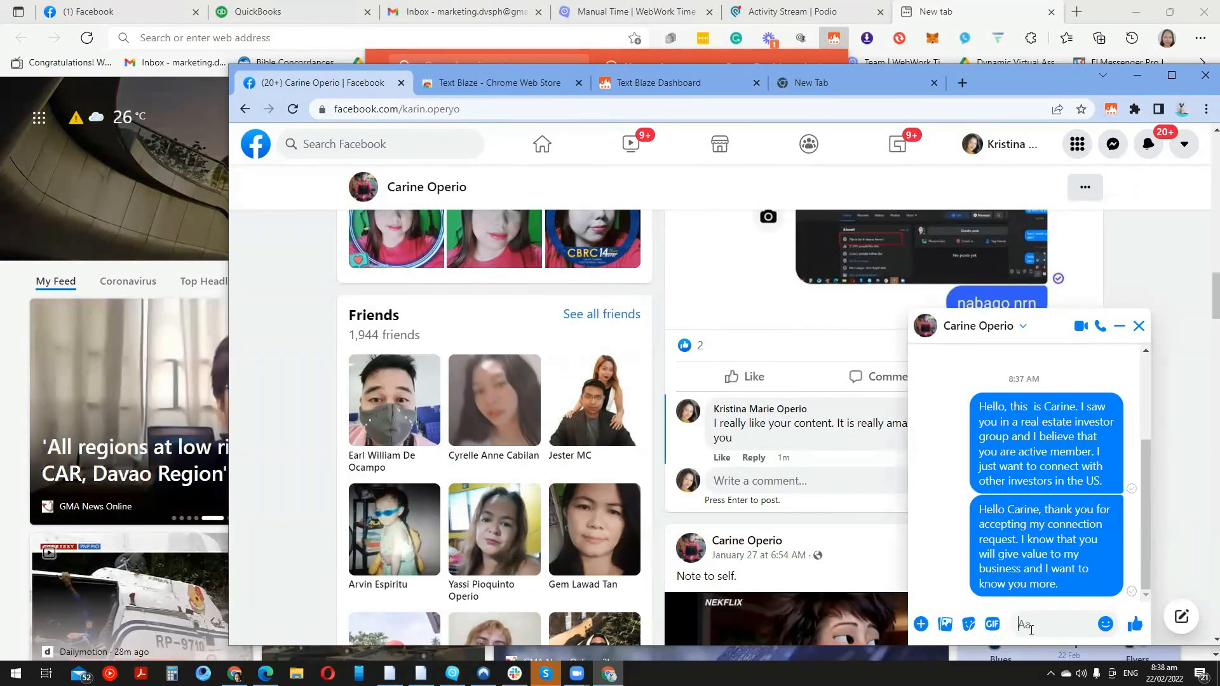
Open the Text Blaze snippet list and scroll through it, back up to Top snippets
click(1103, 111)
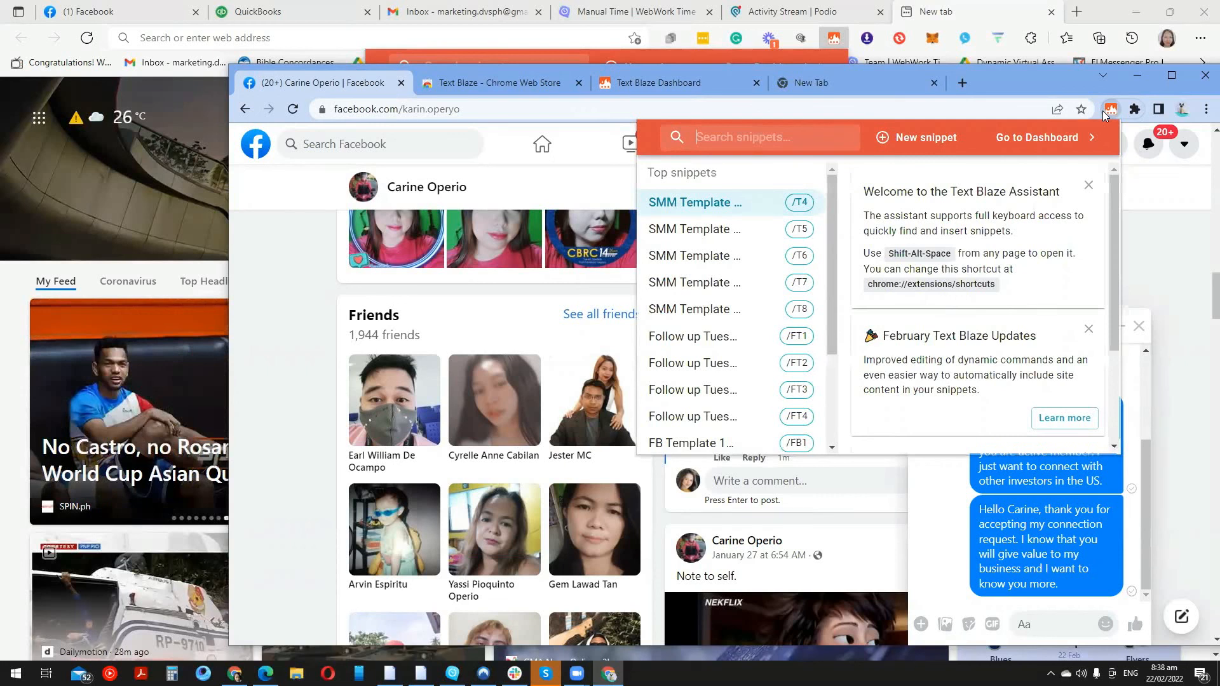
drag(832, 221, 825, 276)
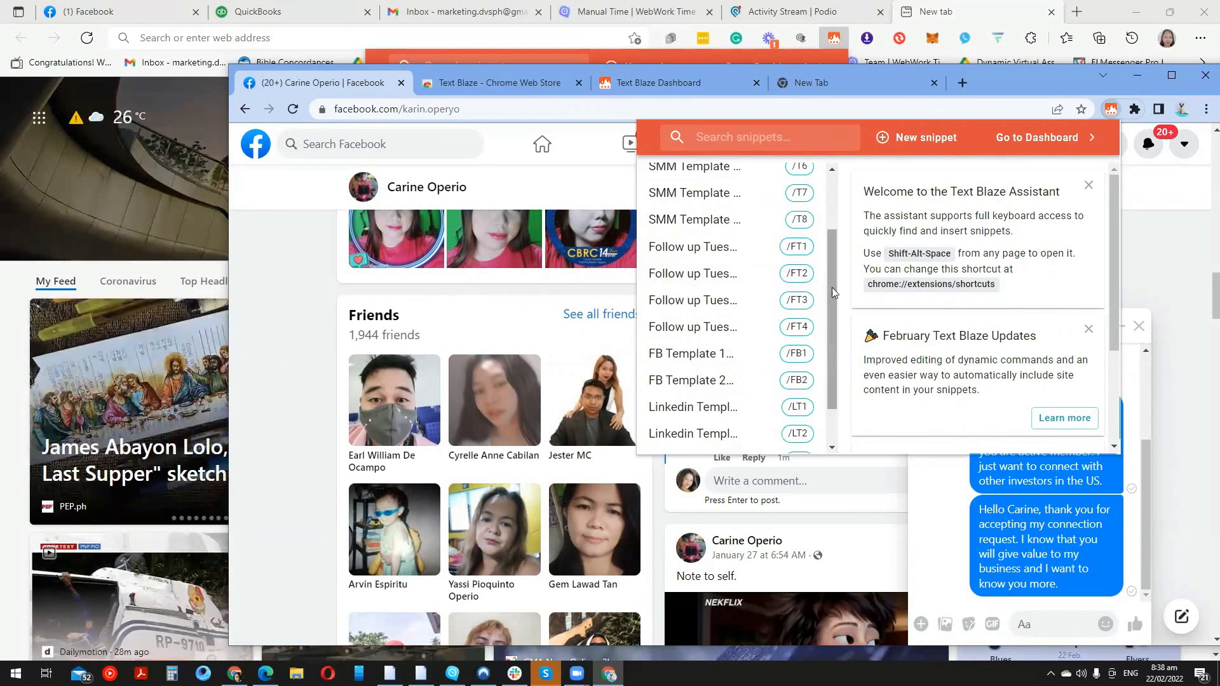
drag(833, 291, 833, 331)
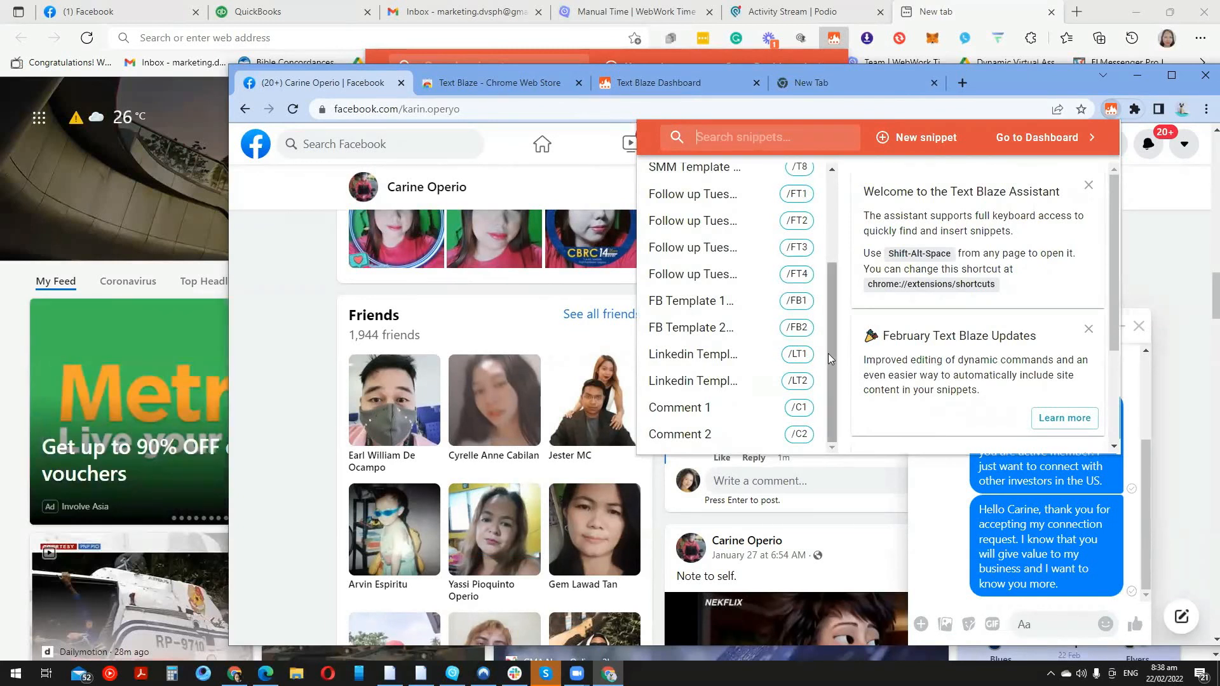
drag(830, 359, 847, 244)
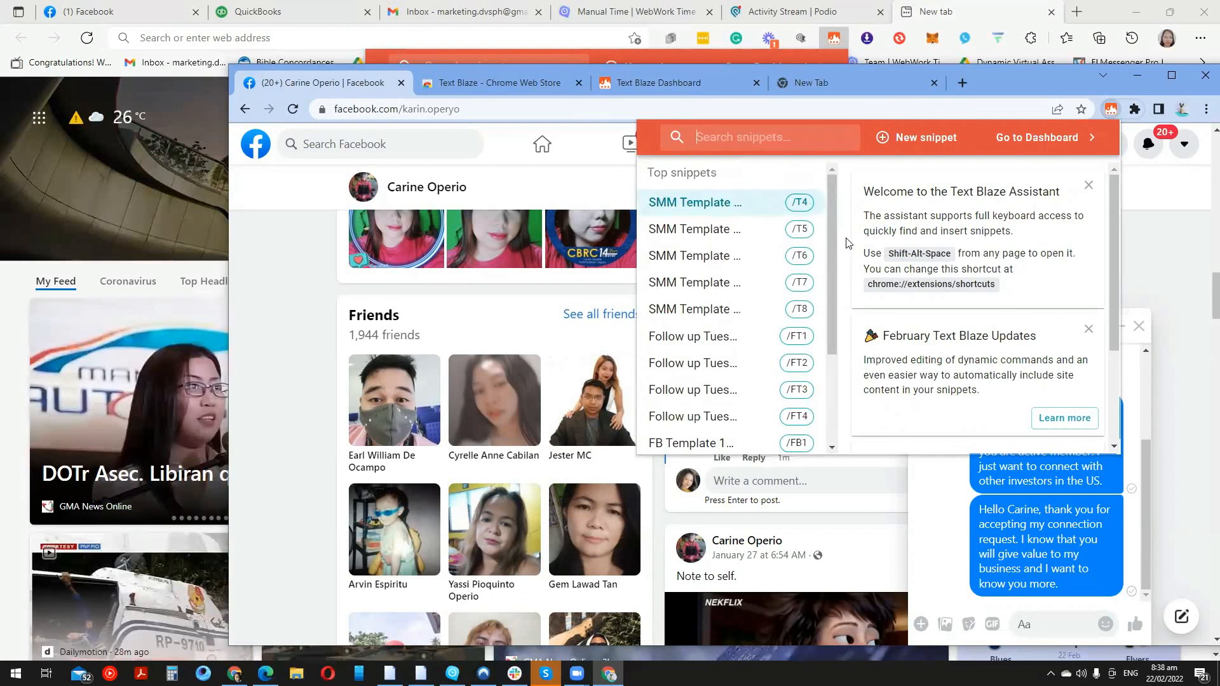